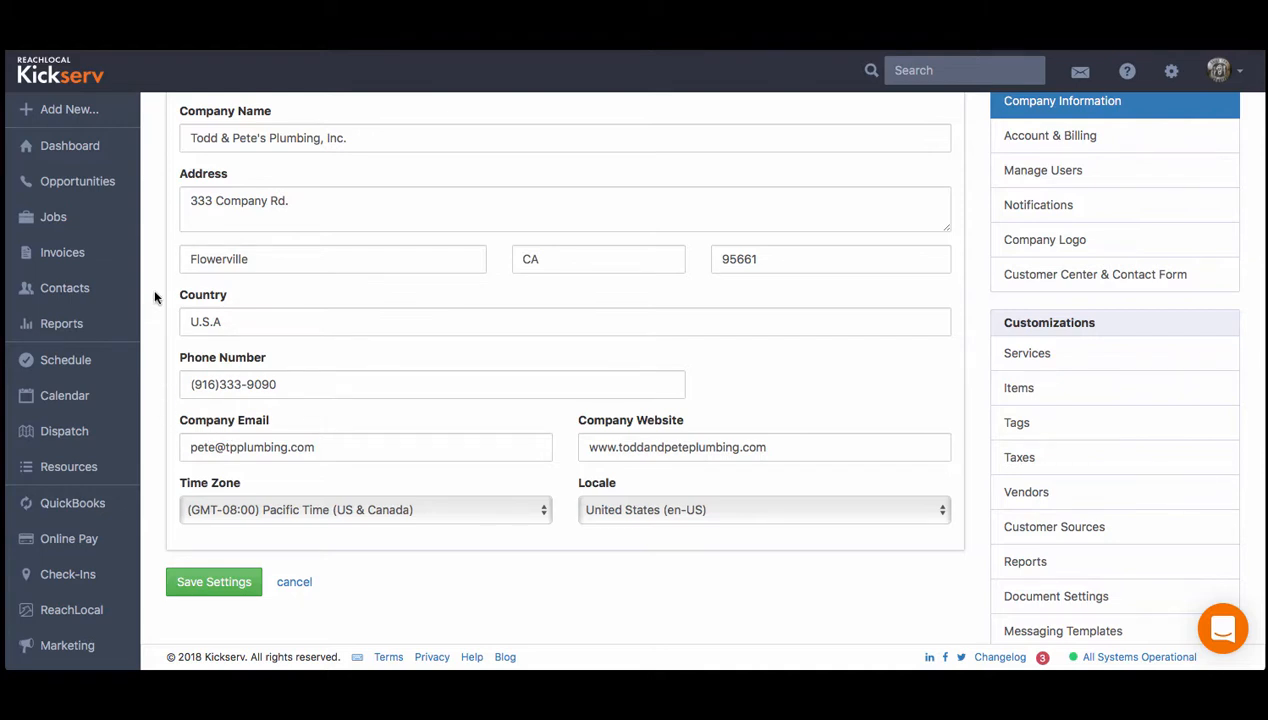
- Review the company information fields, including the time zone and locale choices
{"action": "left_click", "coordinate": [275, 259]}
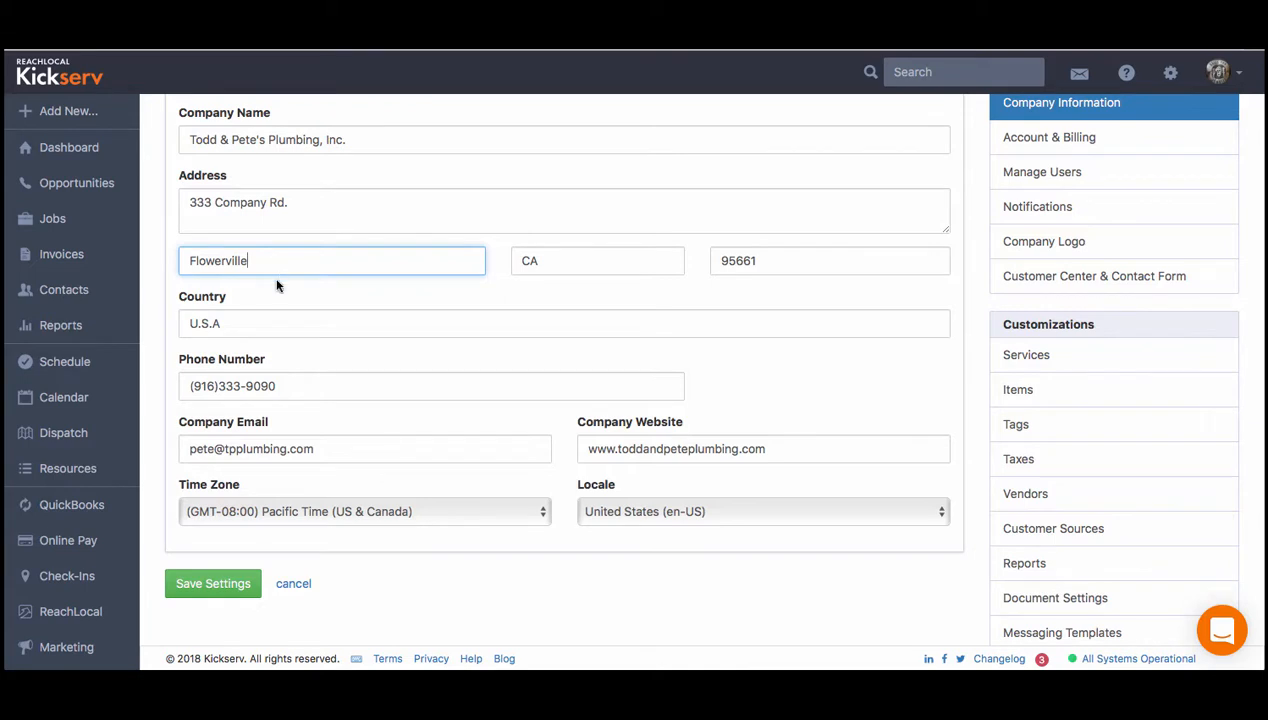
{"action": "left_click", "coordinate": [252, 514]}
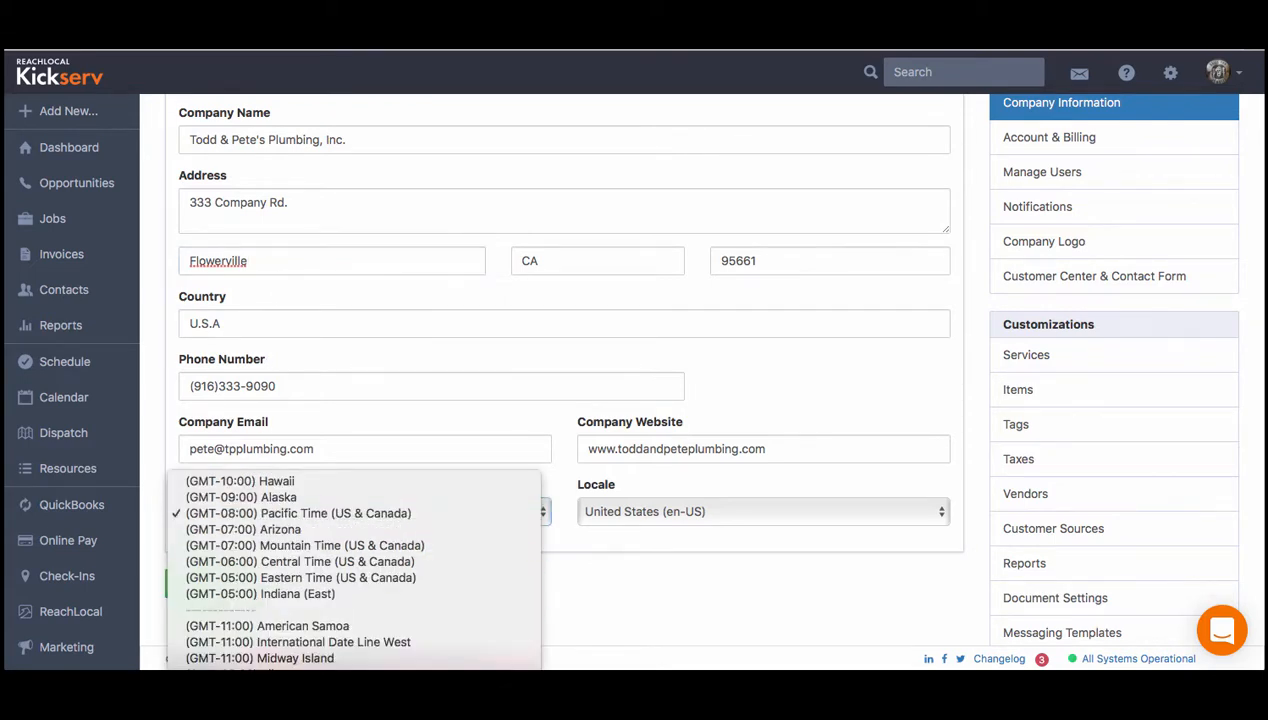
{"action": "left_click", "coordinate": [248, 512]}
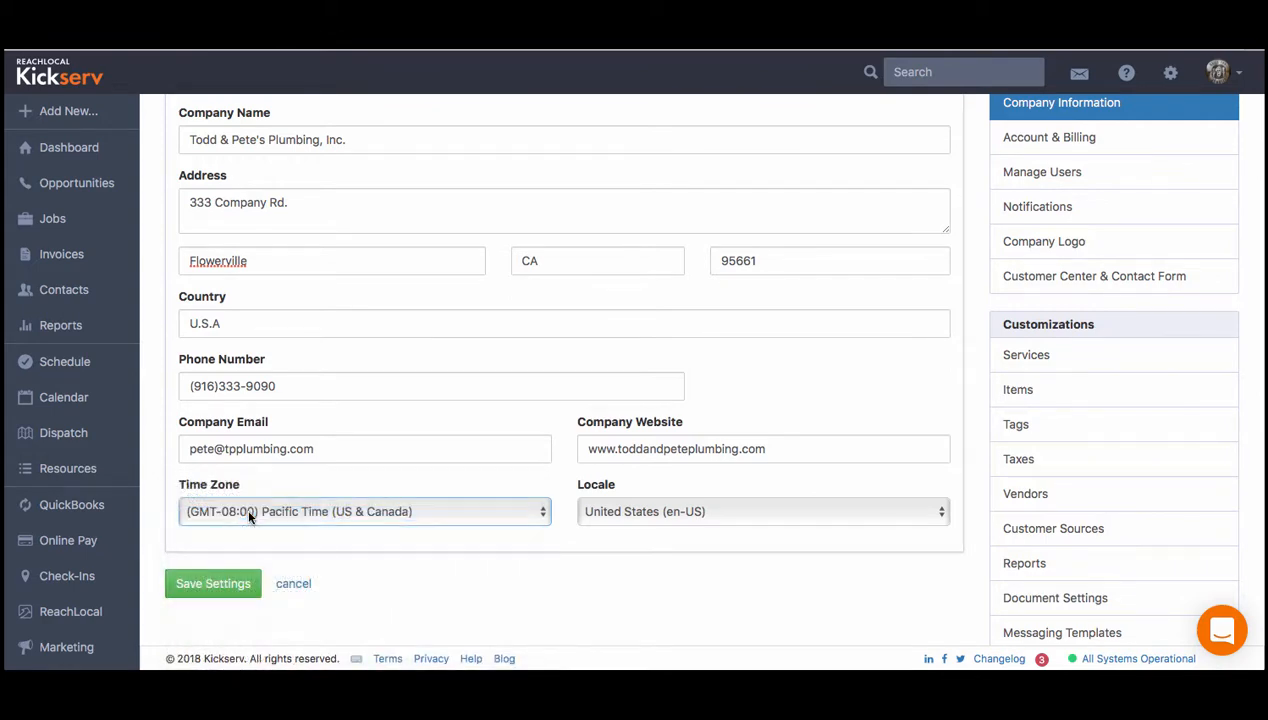
{"action": "left_click", "coordinate": [627, 514]}
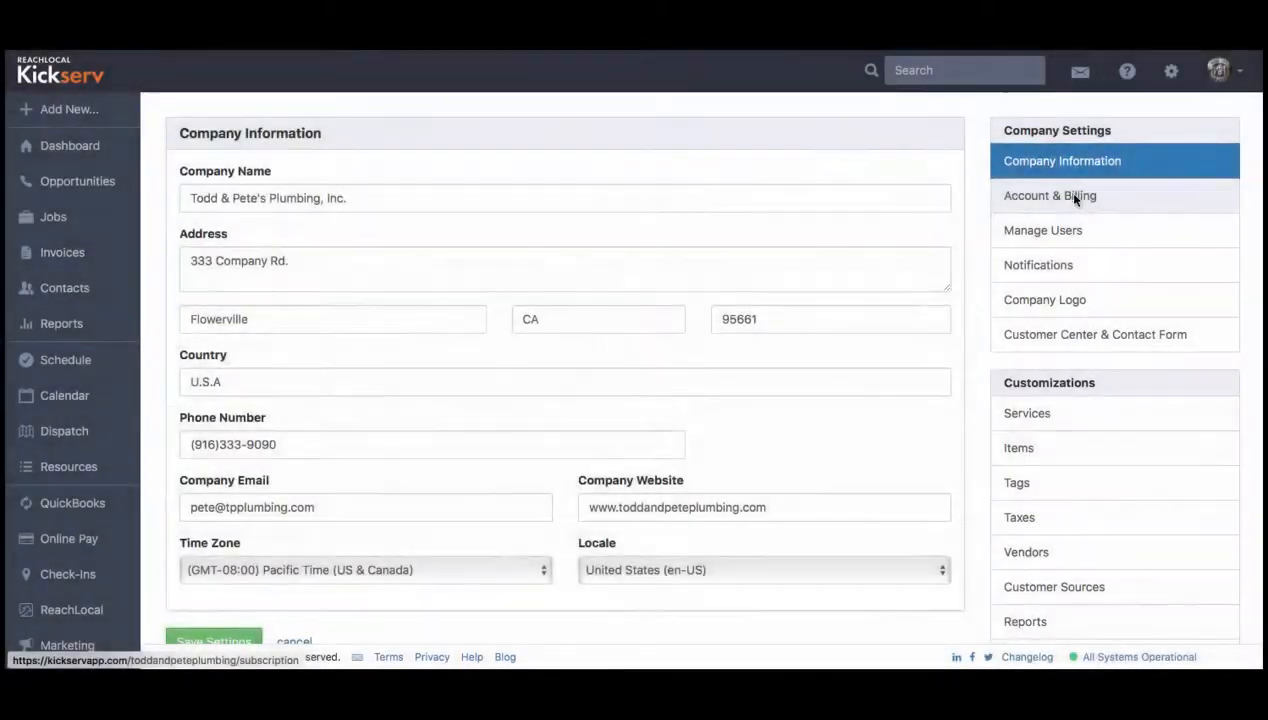
- Open the account and billing settings and view the subscription, credit card and payment history sections
{"action": "left_click", "coordinate": [1075, 198]}
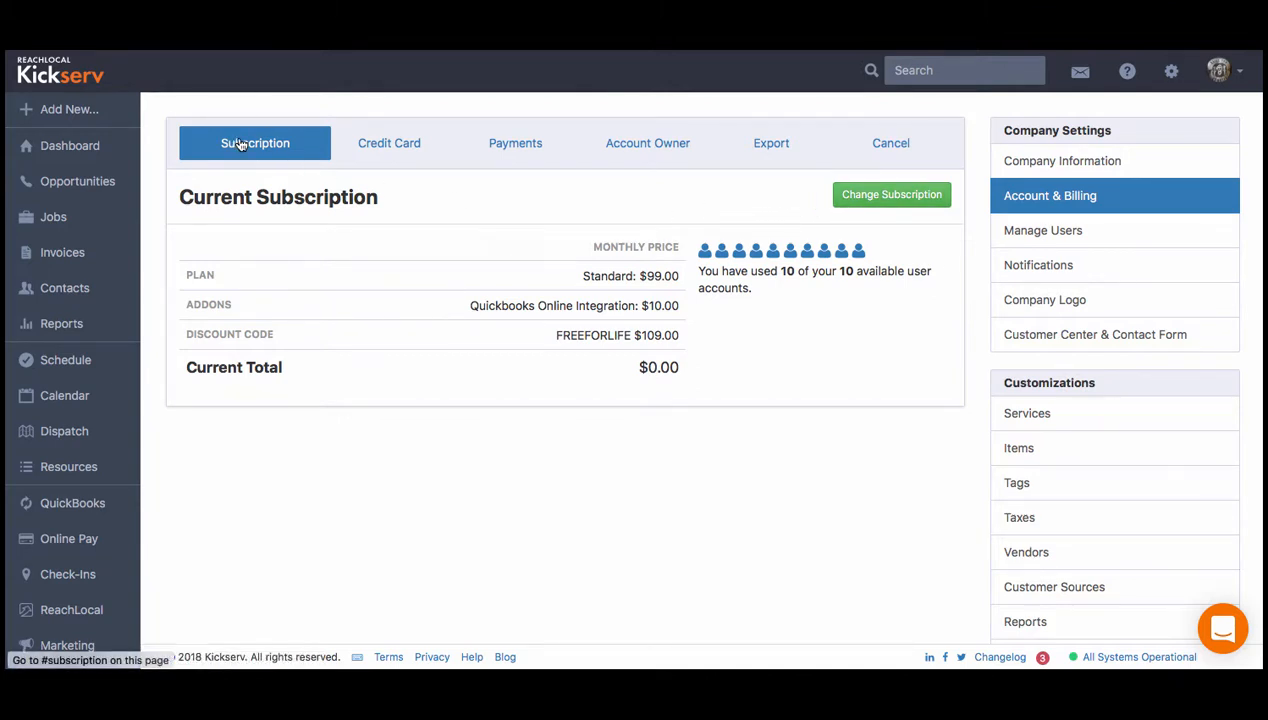
{"action": "left_click", "coordinate": [389, 146]}
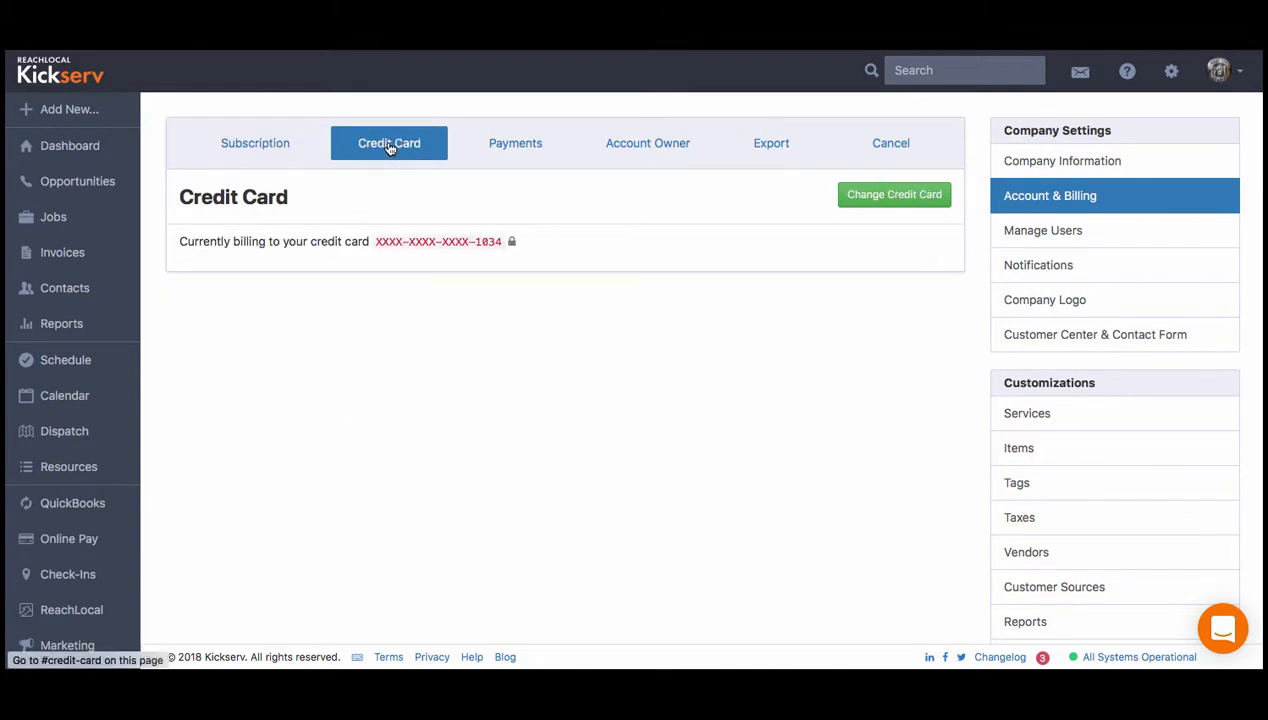
{"action": "left_click", "coordinate": [515, 152]}
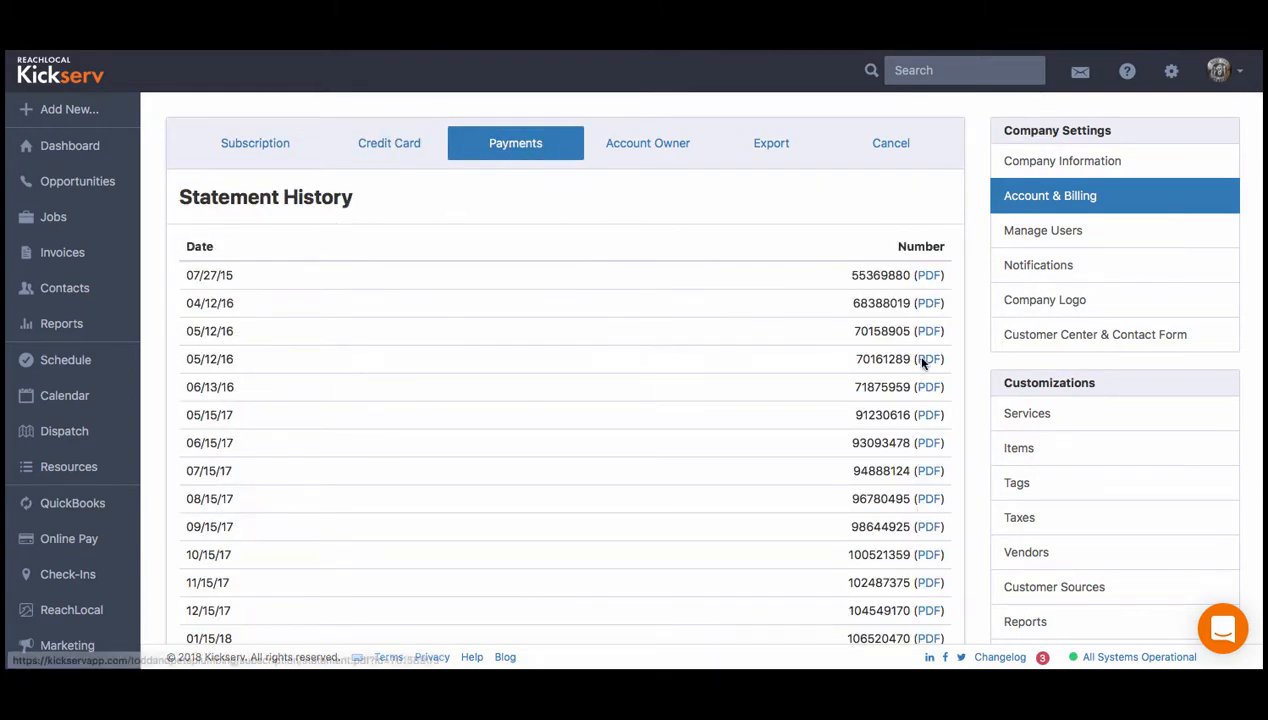
- View the account owner options, the list of possible new owners, and the data export and cancel sections
{"action": "left_click", "coordinate": [640, 152]}
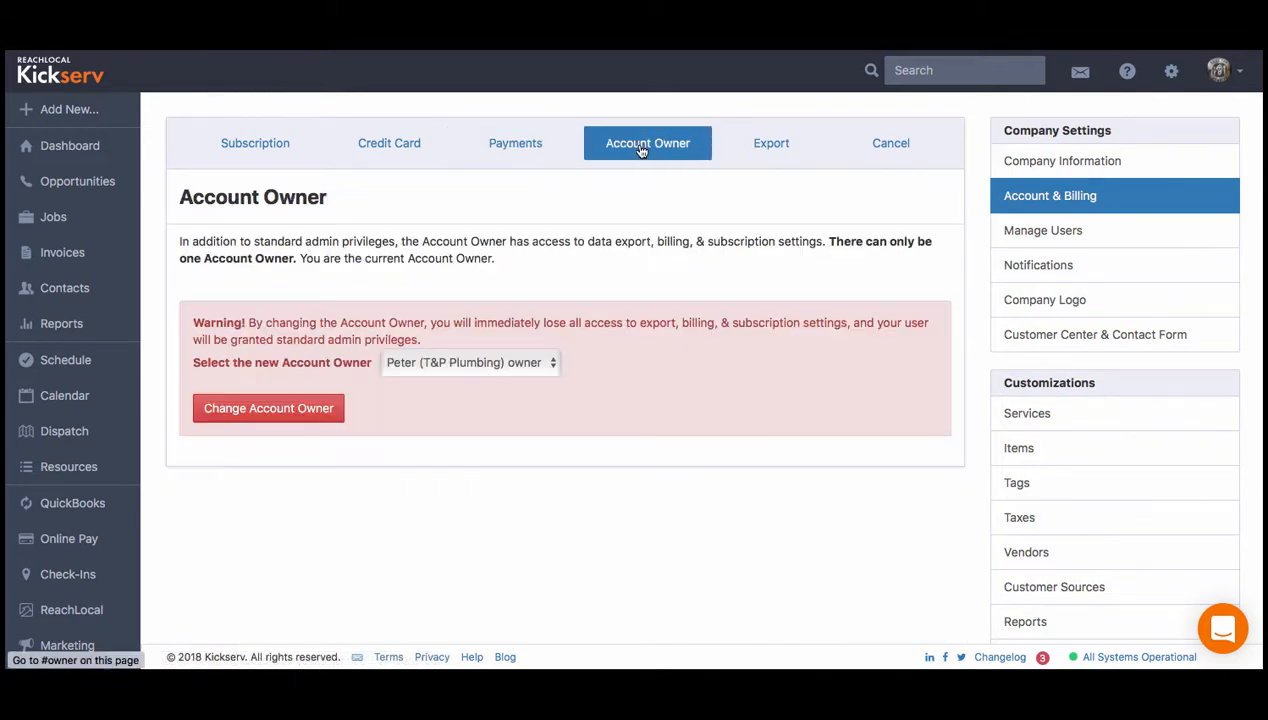
{"action": "left_click", "coordinate": [547, 364]}
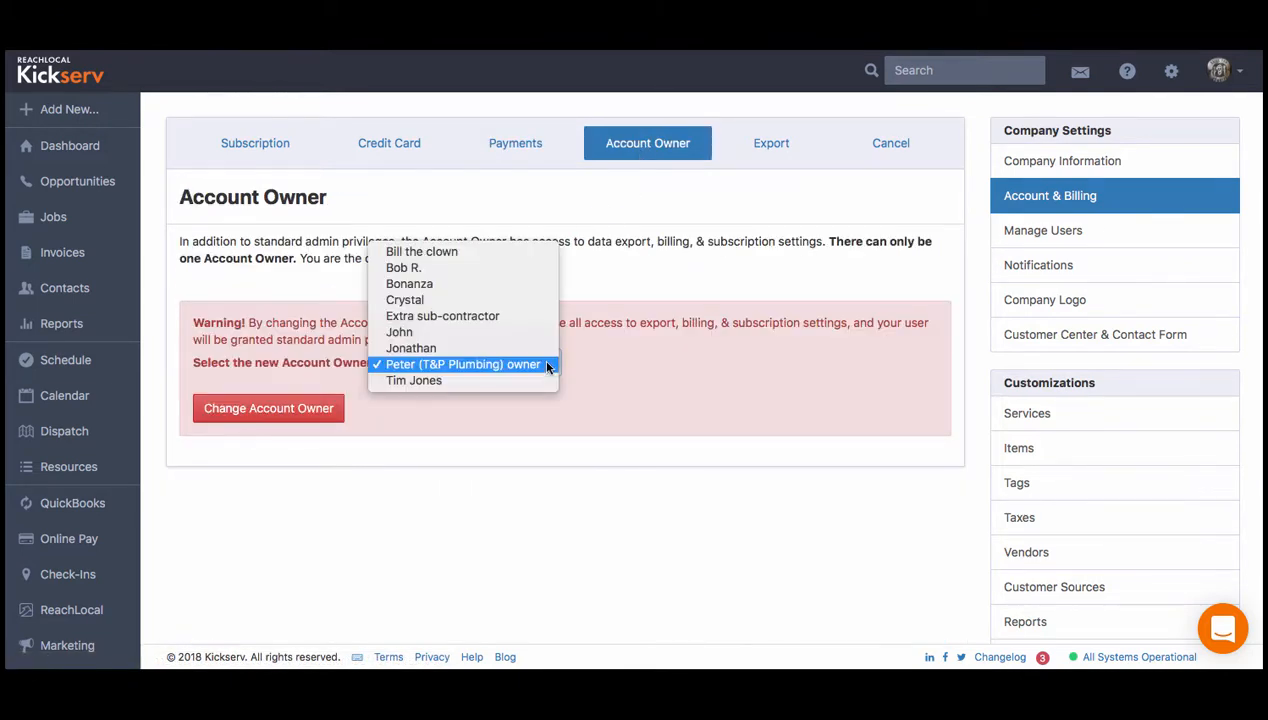
{"action": "left_click", "coordinate": [548, 366]}
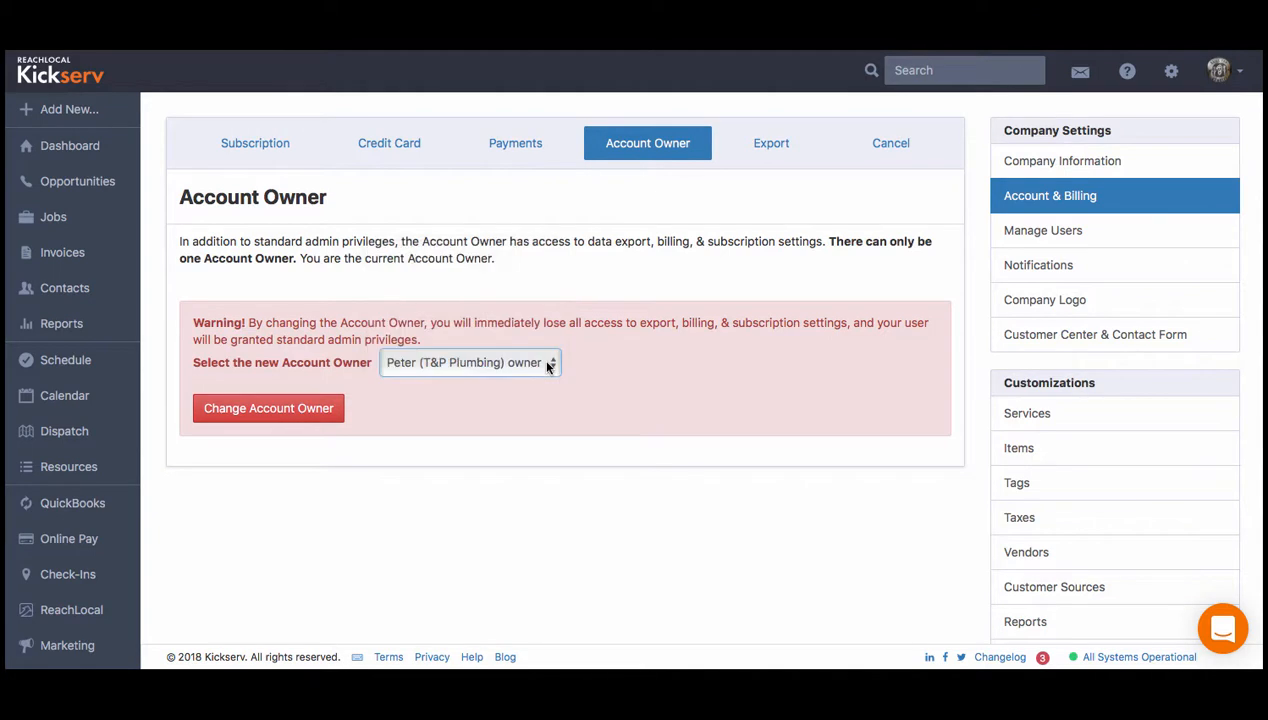
{"action": "left_click", "coordinate": [767, 146]}
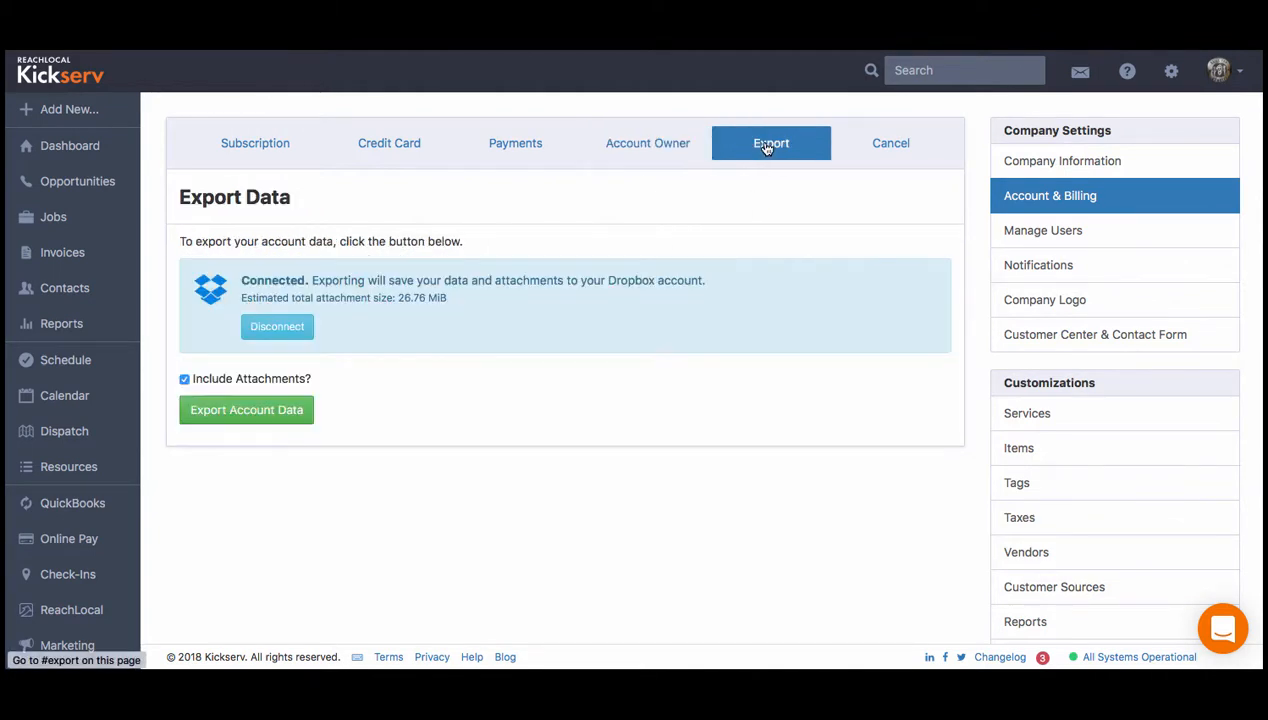
{"action": "left_click", "coordinate": [880, 150]}
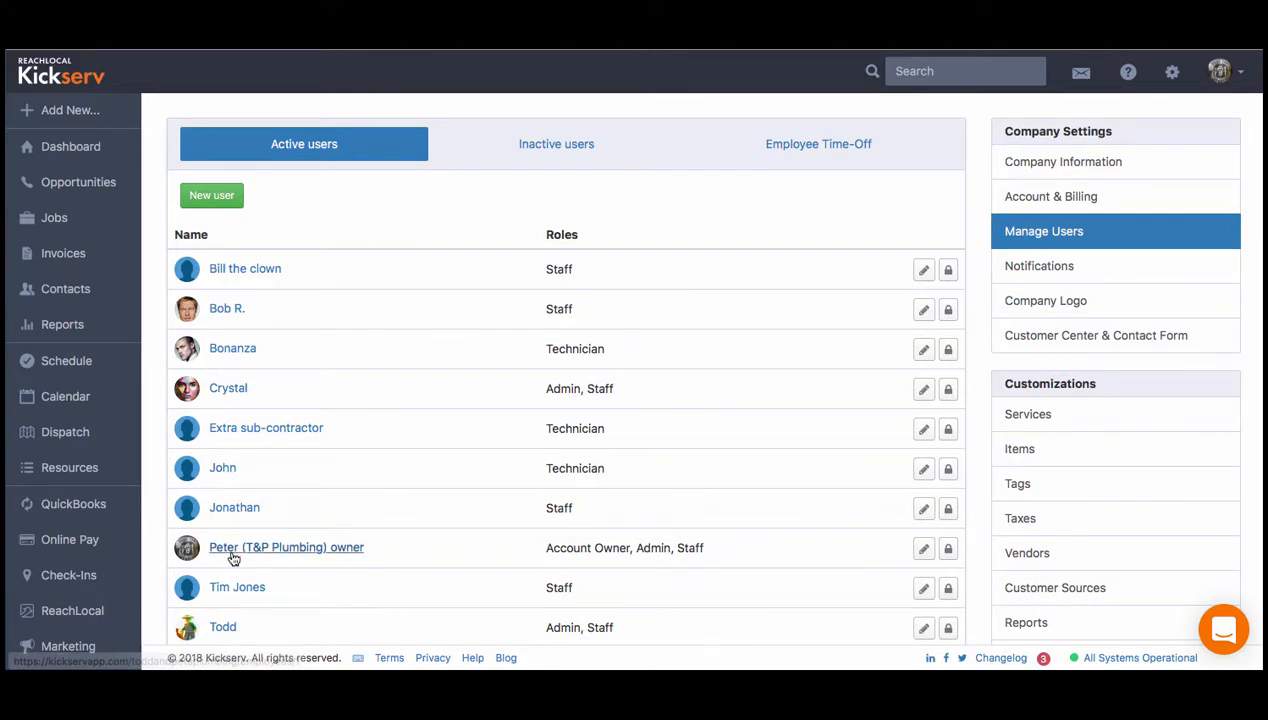
- View the account owner's permissions and go back to the active user list
{"action": "left_click", "coordinate": [949, 550]}
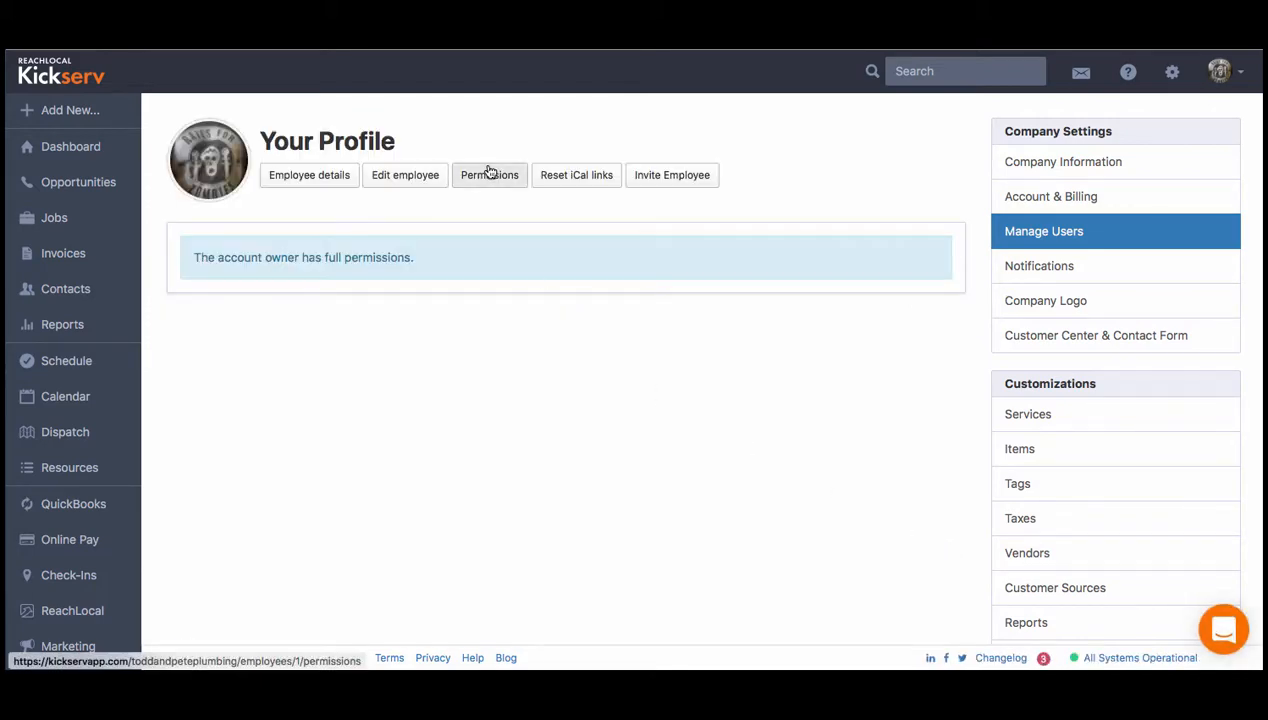
{"action": "key", "text": "super+Left"}
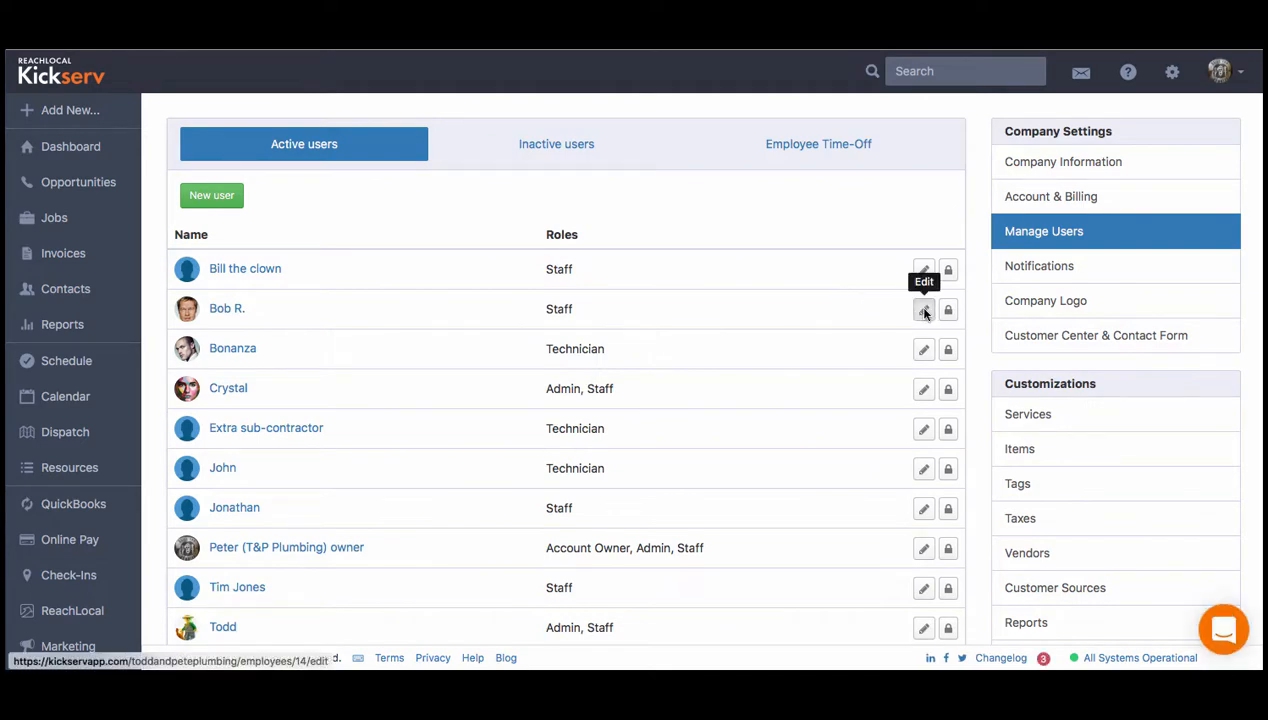
{"action": "left_click", "coordinate": [923, 312]}
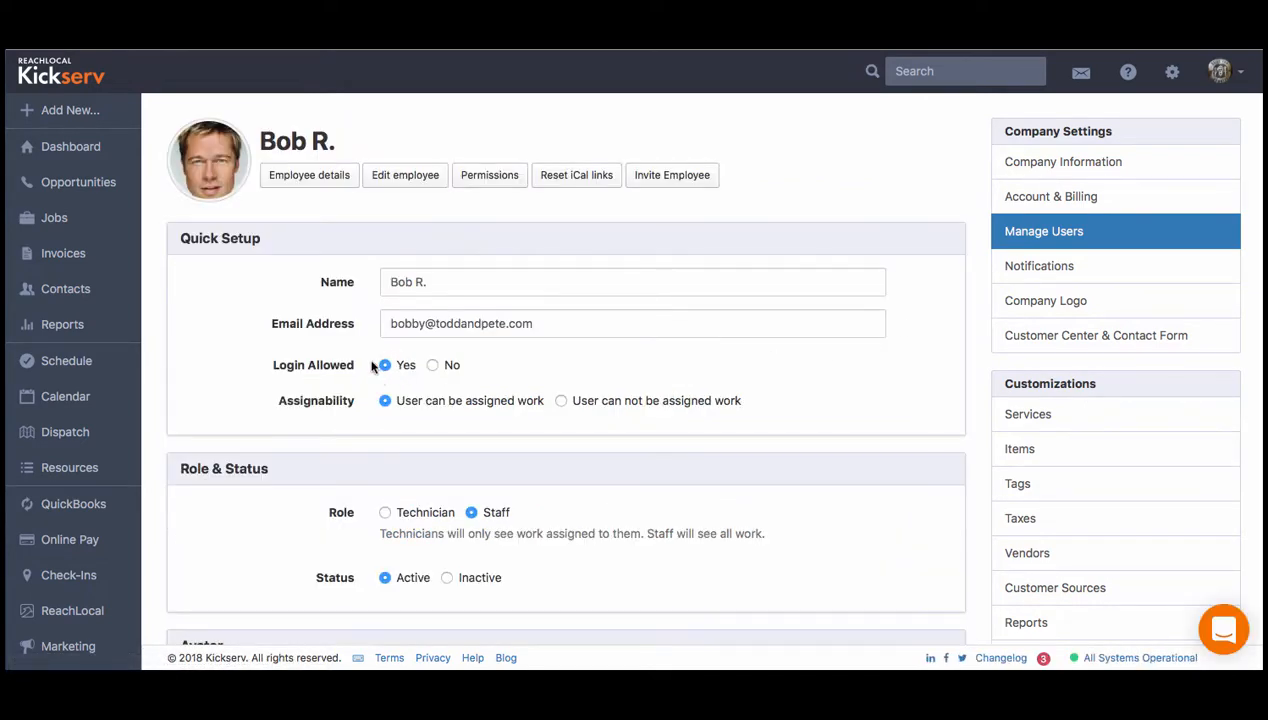
{"action": "left_click", "coordinate": [385, 512]}
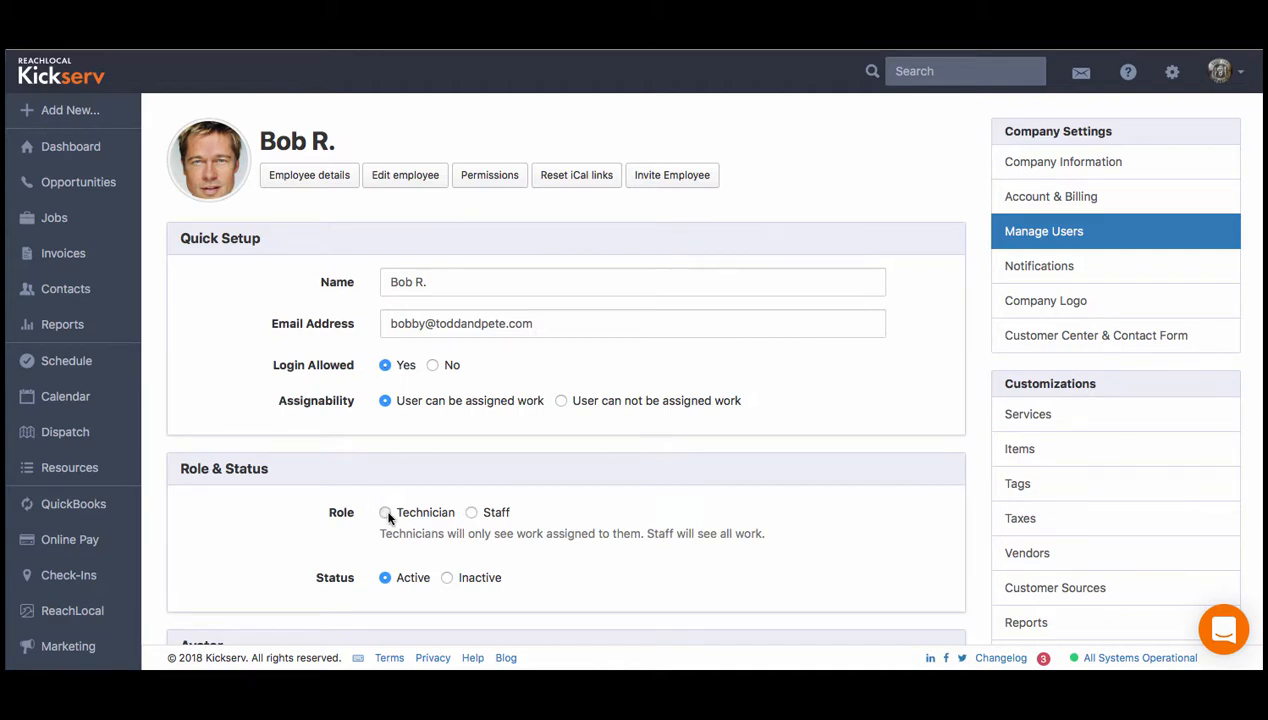
{"action": "left_click", "coordinate": [471, 512]}
{"action": "scroll", "coordinate": [404, 524], "scroll_direction": "down", "scroll_amount": 2}
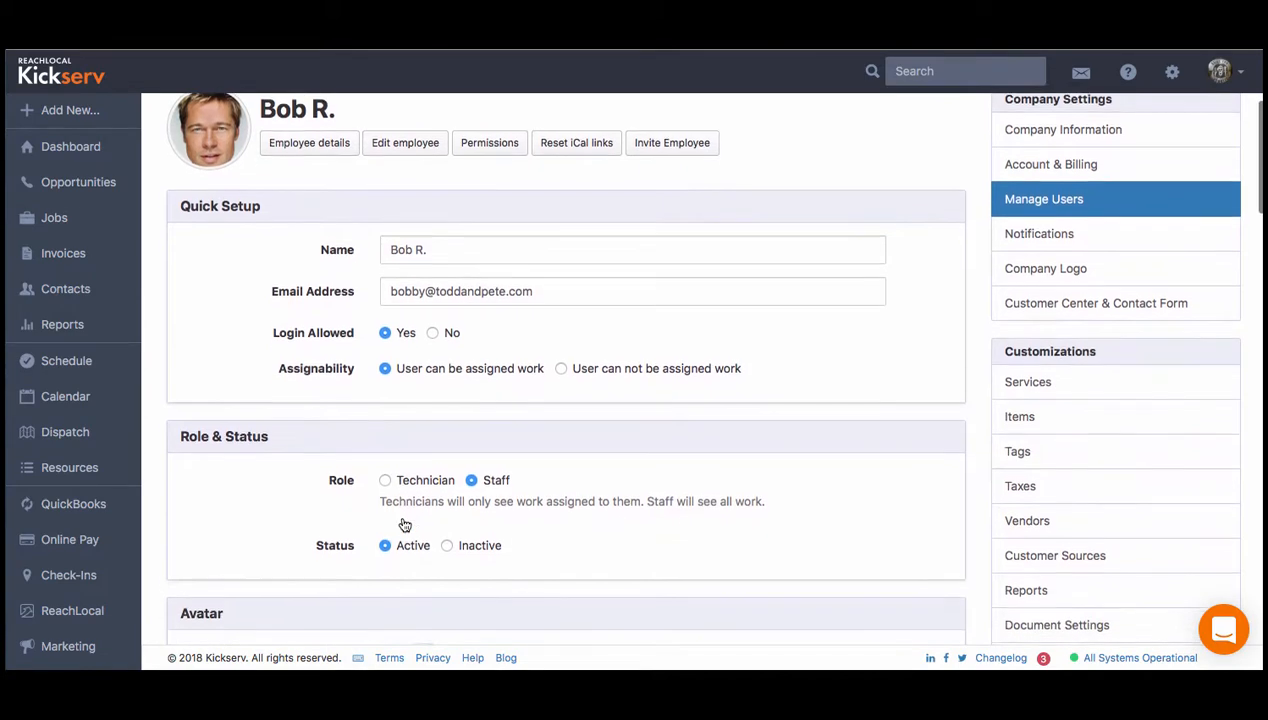
{"action": "scroll", "coordinate": [404, 524], "scroll_direction": "down", "scroll_amount": 1}
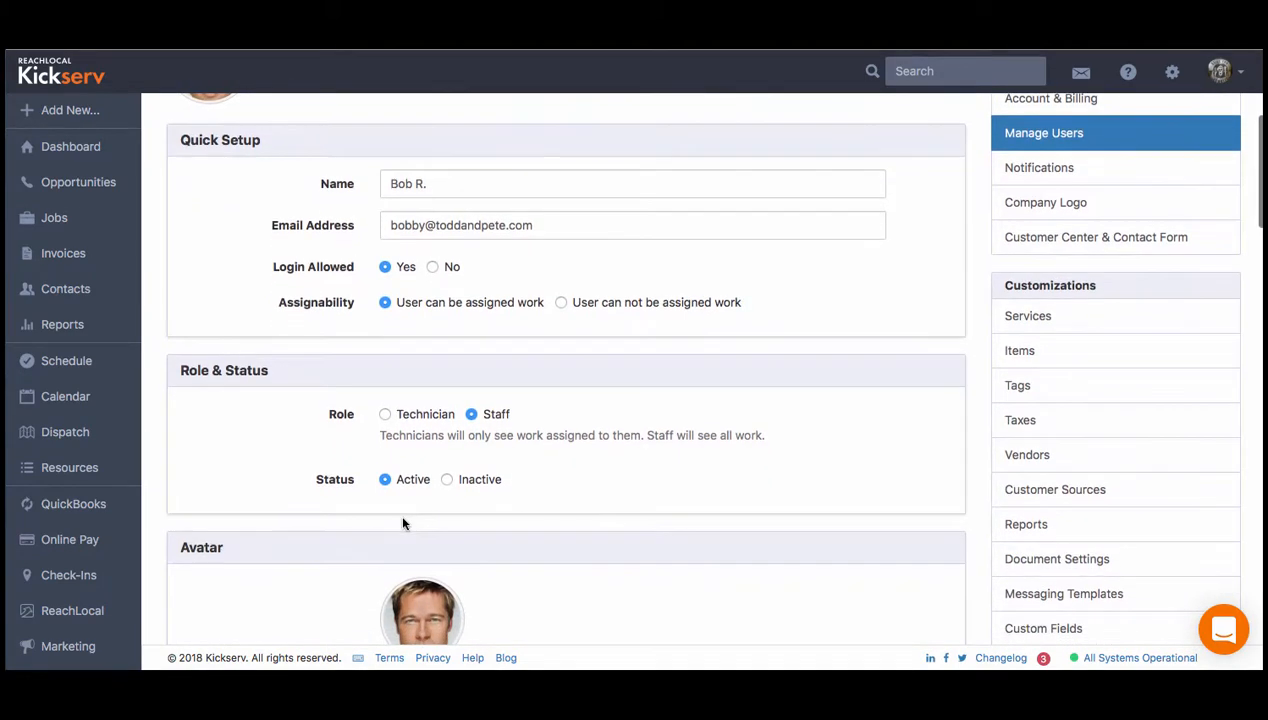
{"action": "scroll", "coordinate": [403, 523], "scroll_direction": "down", "scroll_amount": 5}
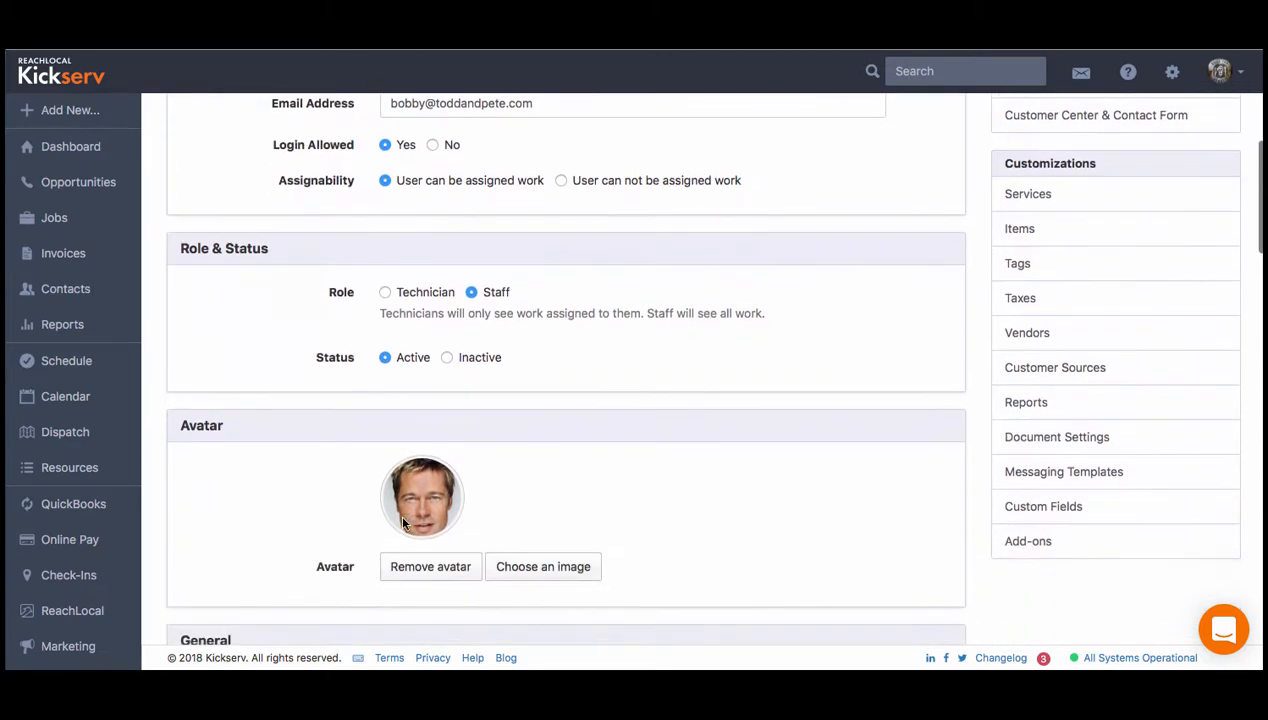
{"action": "scroll", "coordinate": [403, 523], "scroll_direction": "down", "scroll_amount": 10}
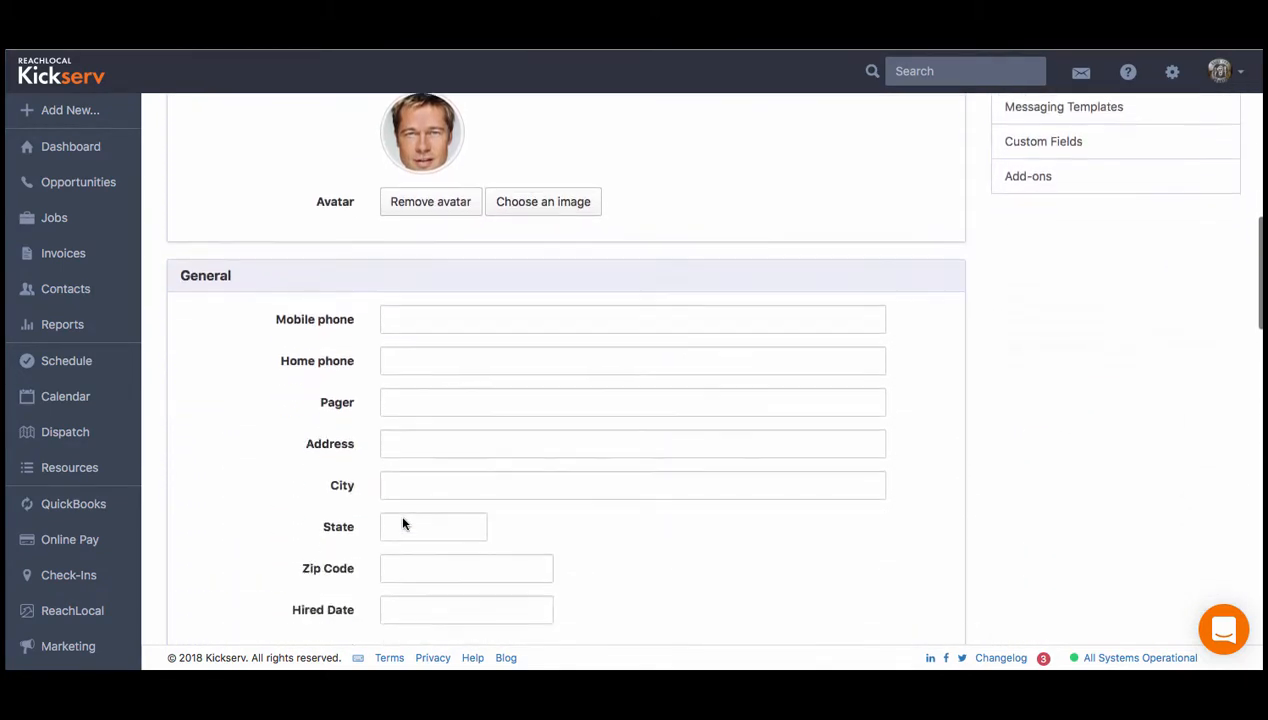
{"action": "scroll", "coordinate": [403, 523], "scroll_direction": "down", "scroll_amount": 4}
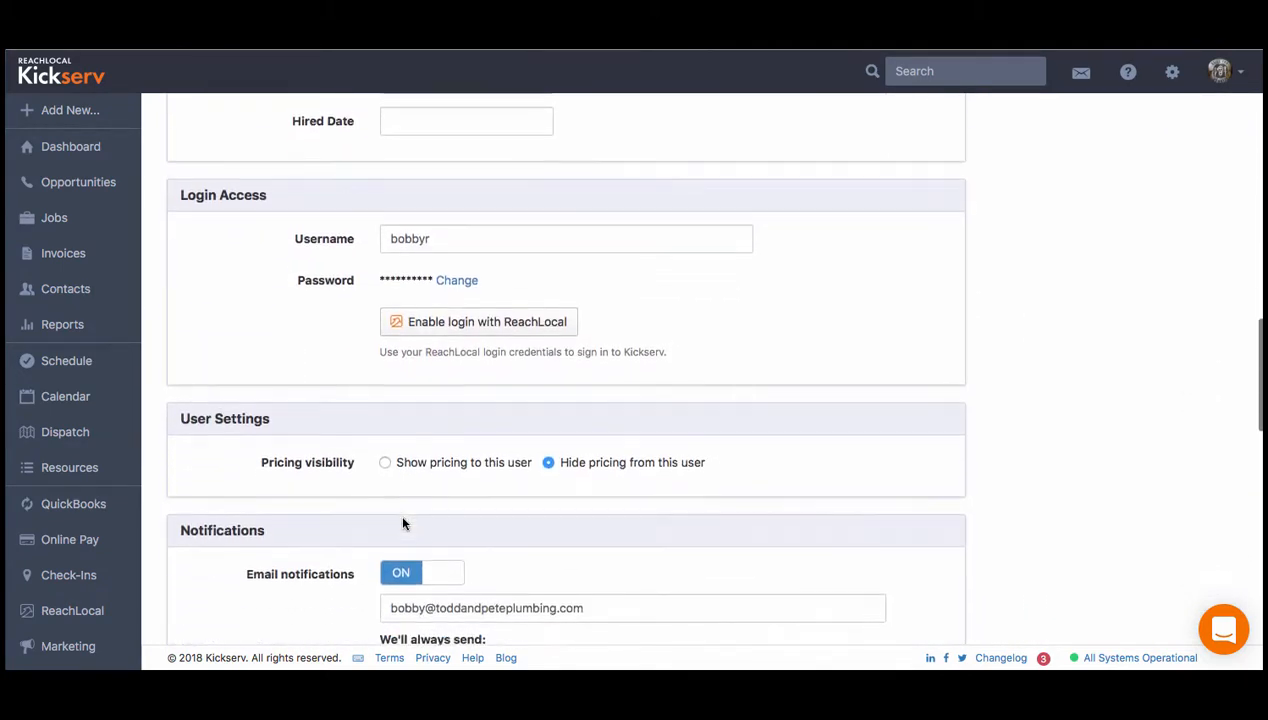
{"action": "left_click", "coordinate": [386, 462]}
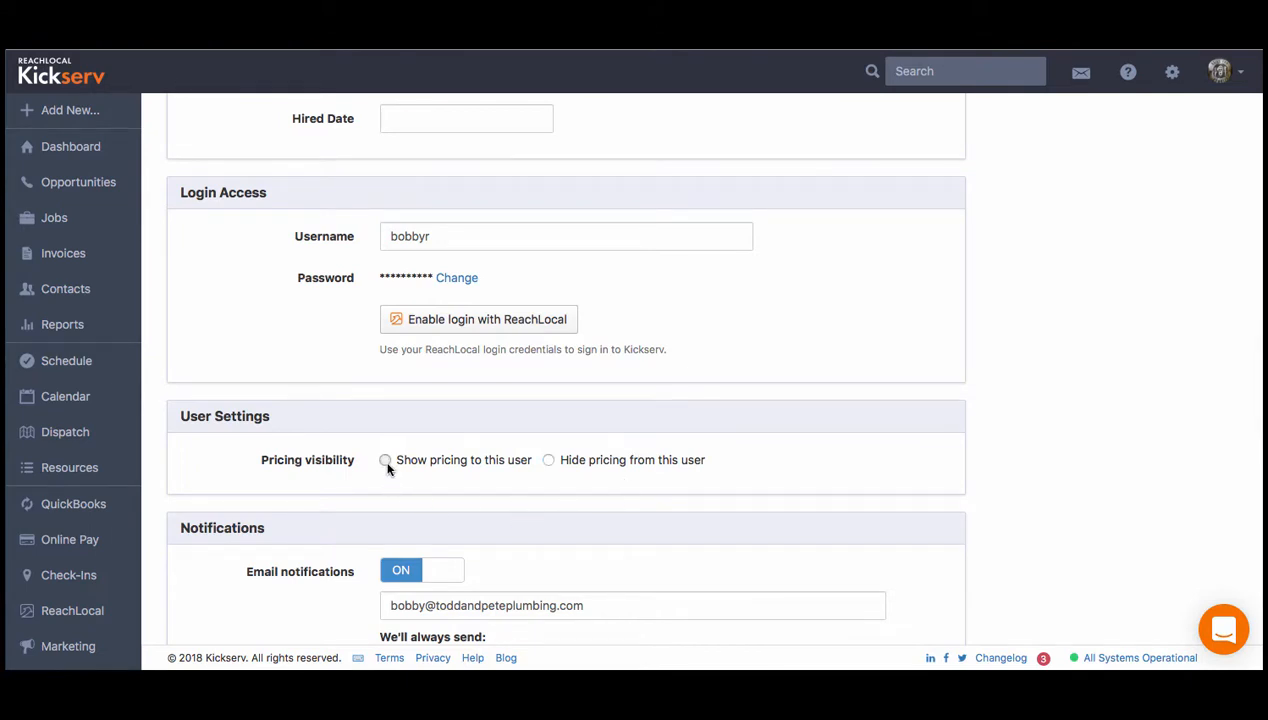
{"action": "left_click", "coordinate": [547, 460]}
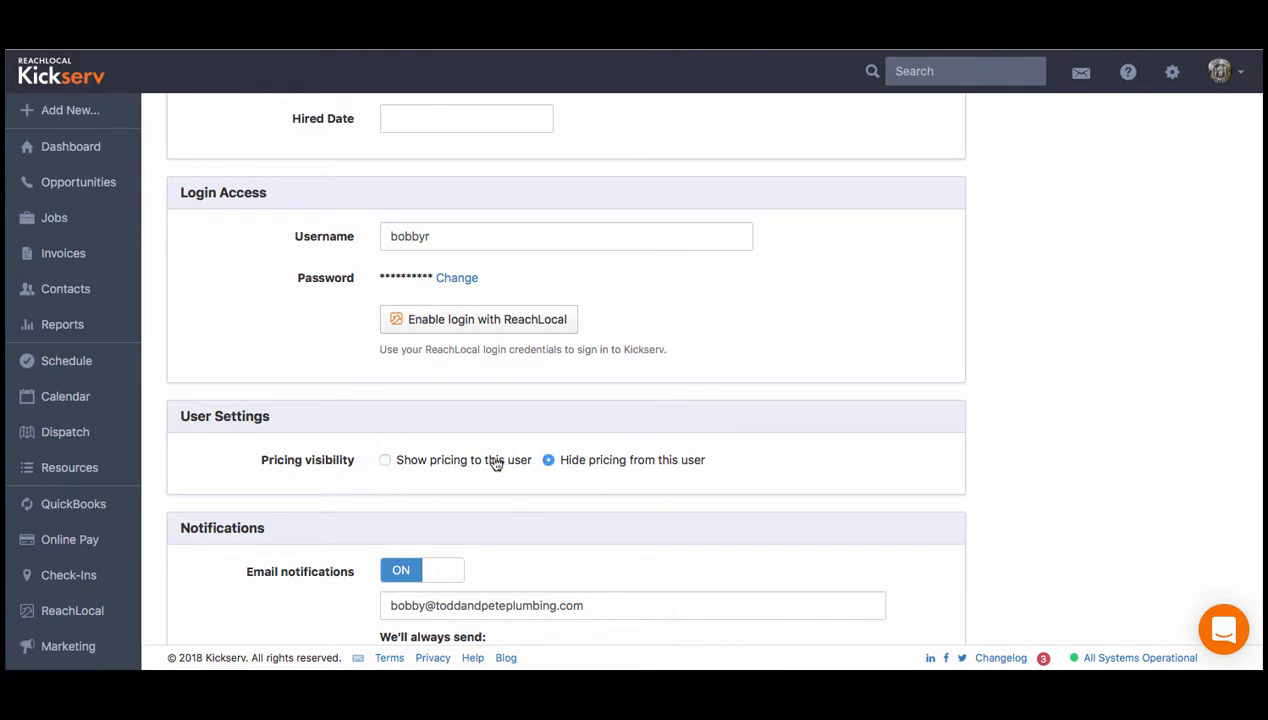
{"action": "left_click", "coordinate": [385, 462]}
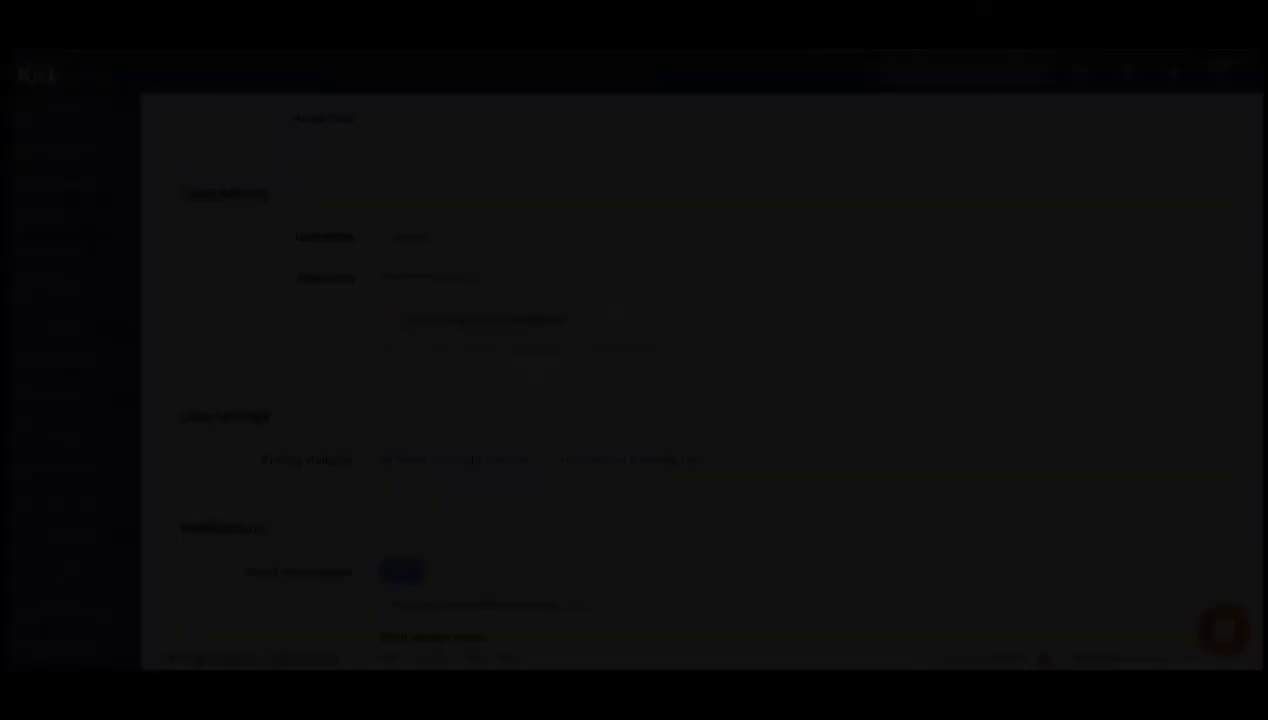
{"action": "scroll", "coordinate": [585, 532], "scroll_direction": "down", "scroll_amount": 5}
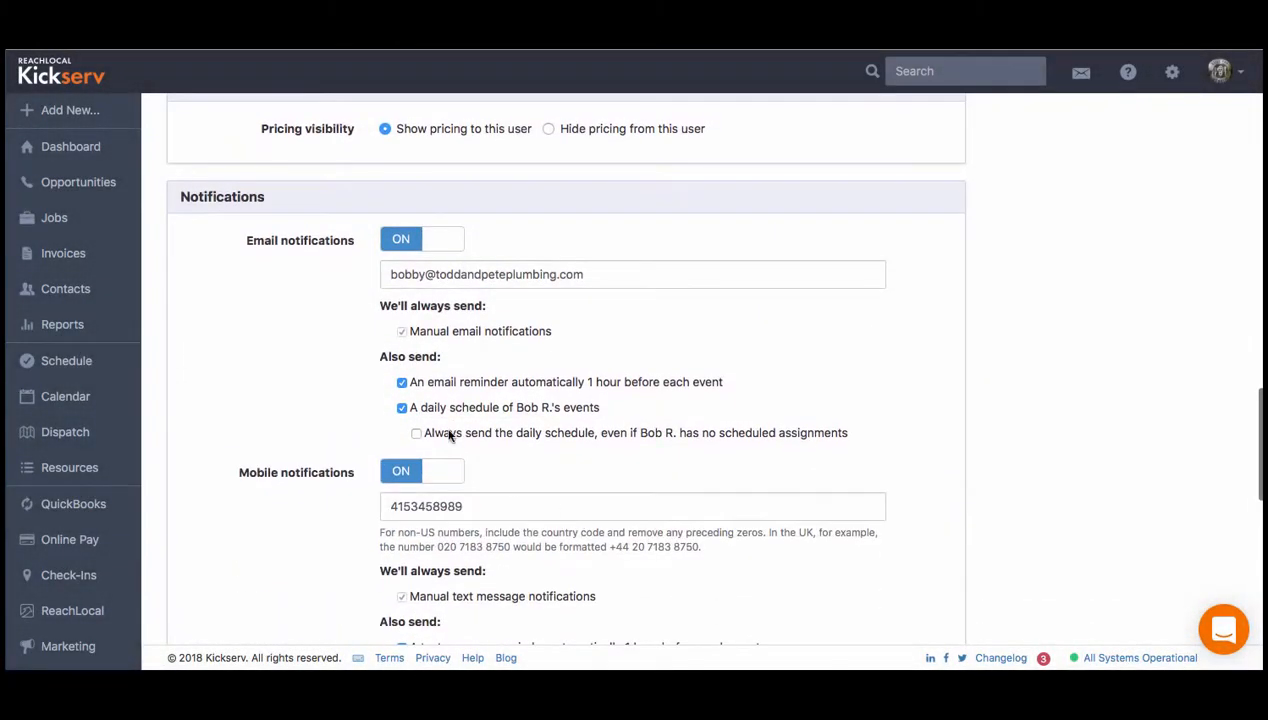
{"action": "left_click", "coordinate": [433, 250]}
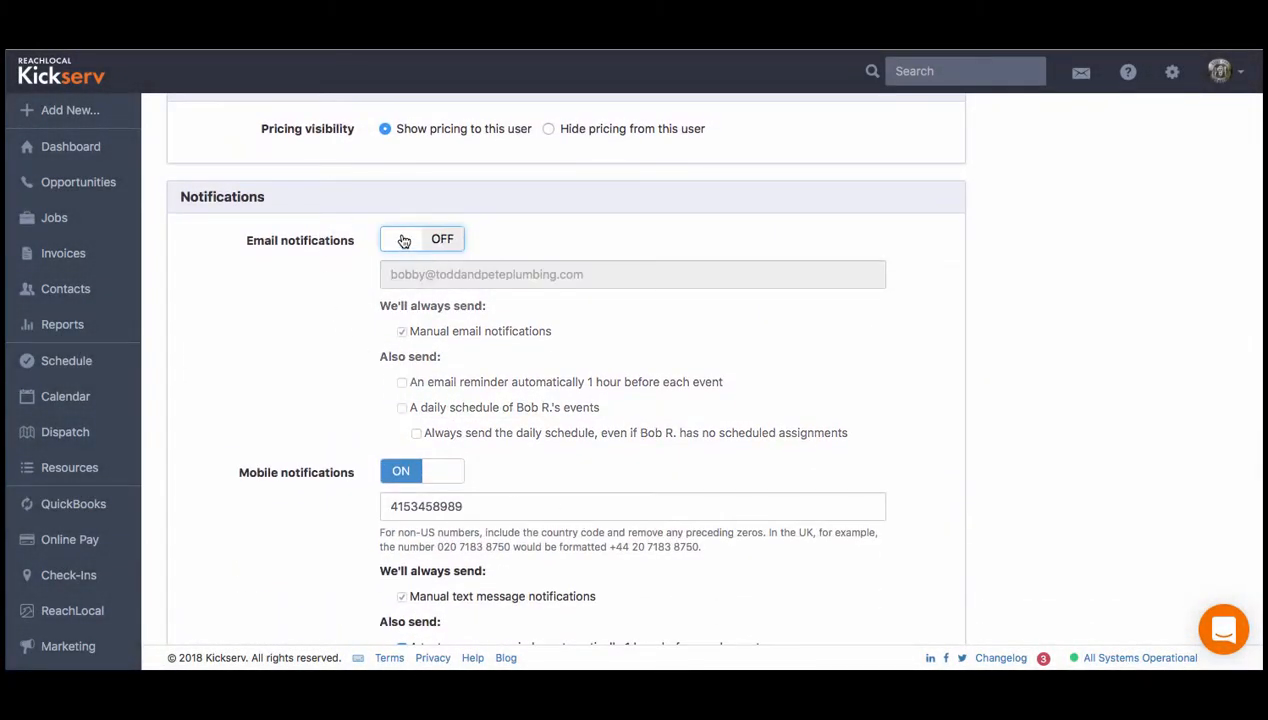
{"action": "left_click", "coordinate": [402, 241]}
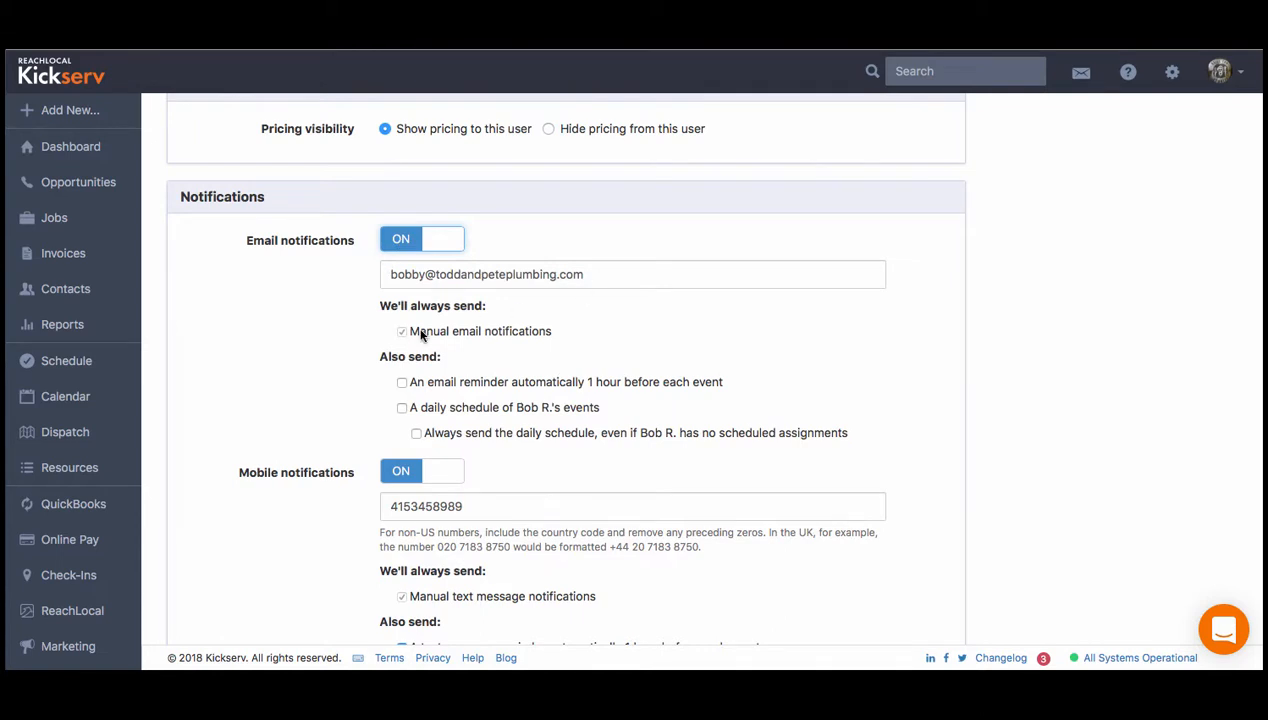
{"action": "left_click", "coordinate": [402, 382]}
{"action": "left_click", "coordinate": [402, 408]}
{"action": "left_click", "coordinate": [416, 433]}
{"action": "left_click", "coordinate": [452, 475]}
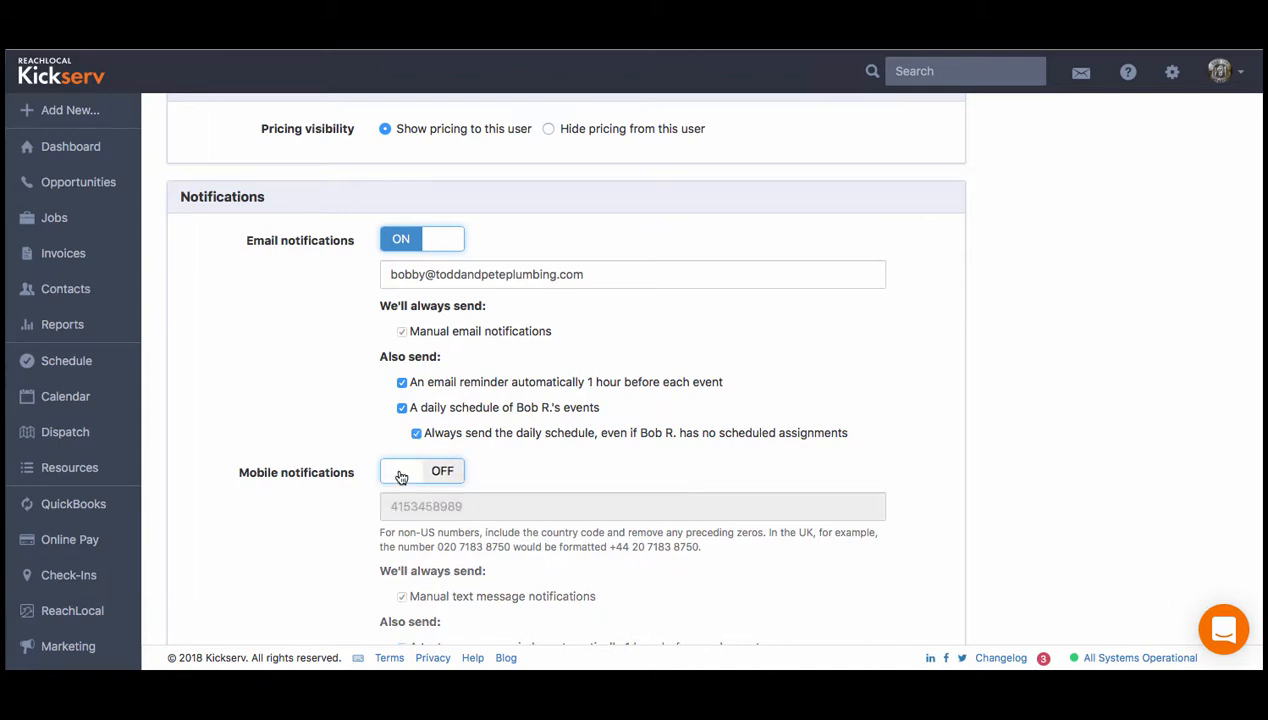
{"action": "left_click", "coordinate": [392, 474]}
{"action": "scroll", "coordinate": [470, 600], "scroll_direction": "down", "scroll_amount": 5}
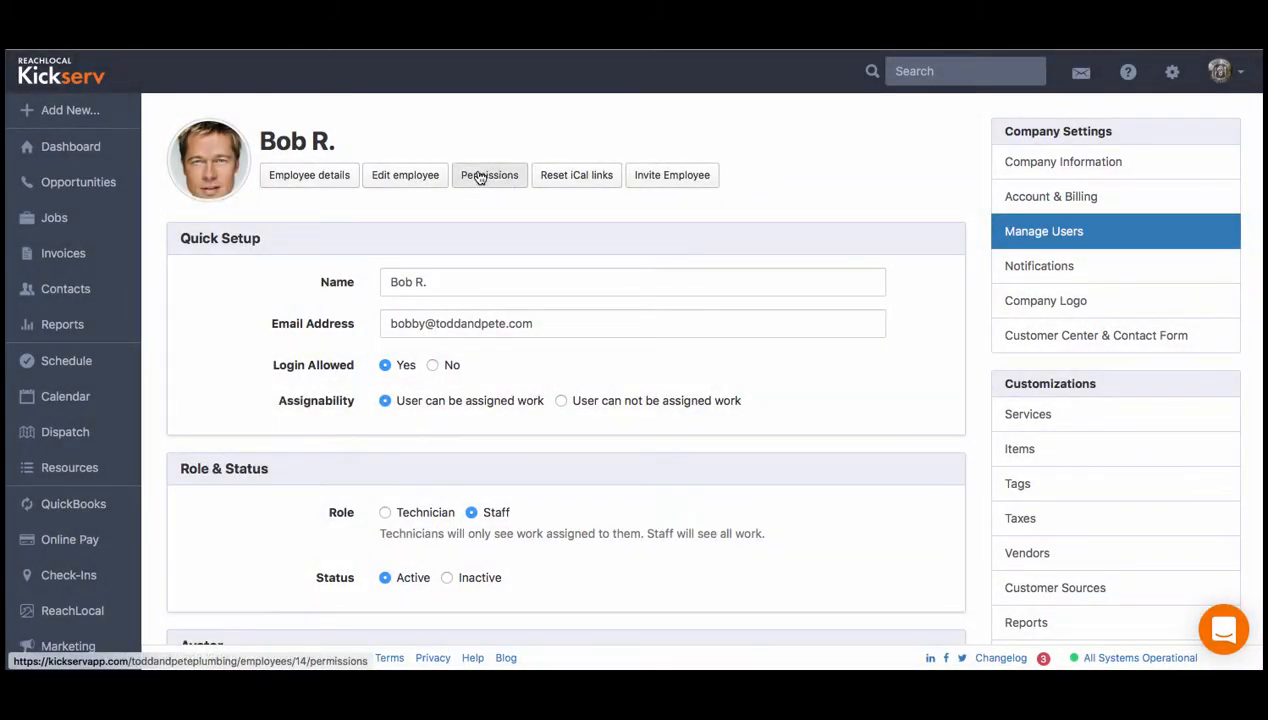
{"action": "left_click", "coordinate": [480, 176]}
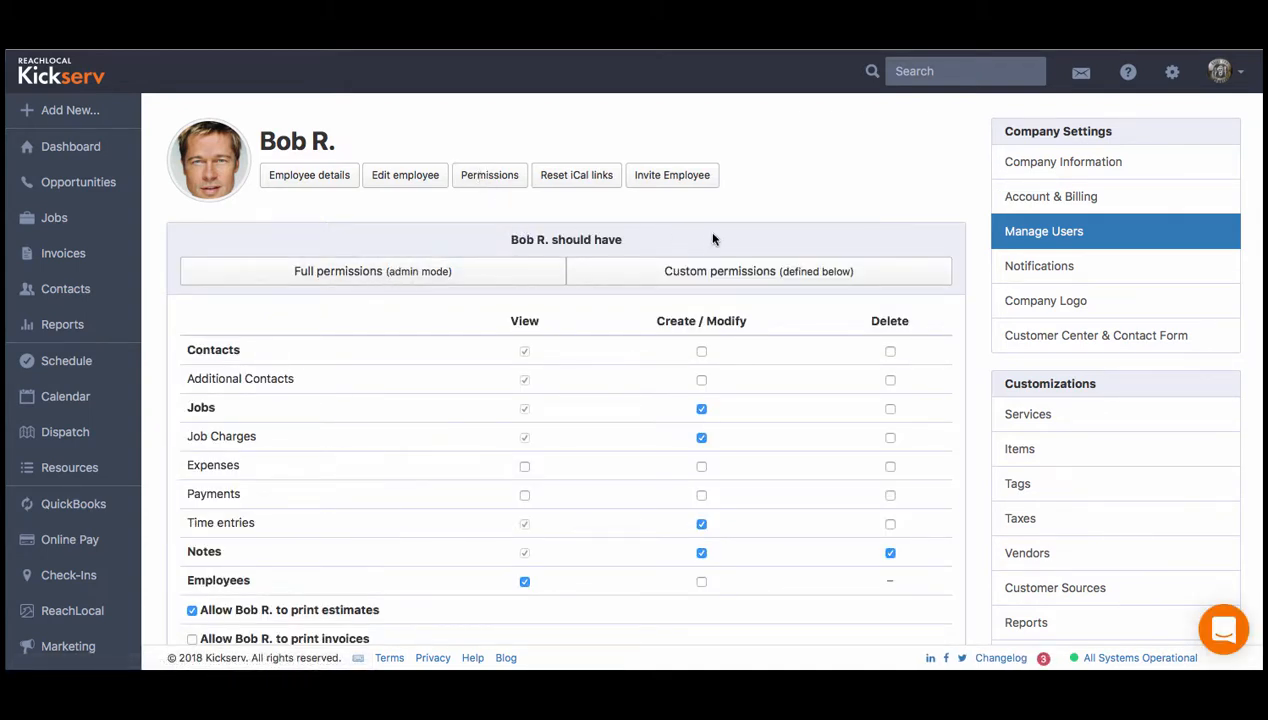
{"action": "left_click", "coordinate": [890, 351]}
{"action": "left_click", "coordinate": [702, 351]}
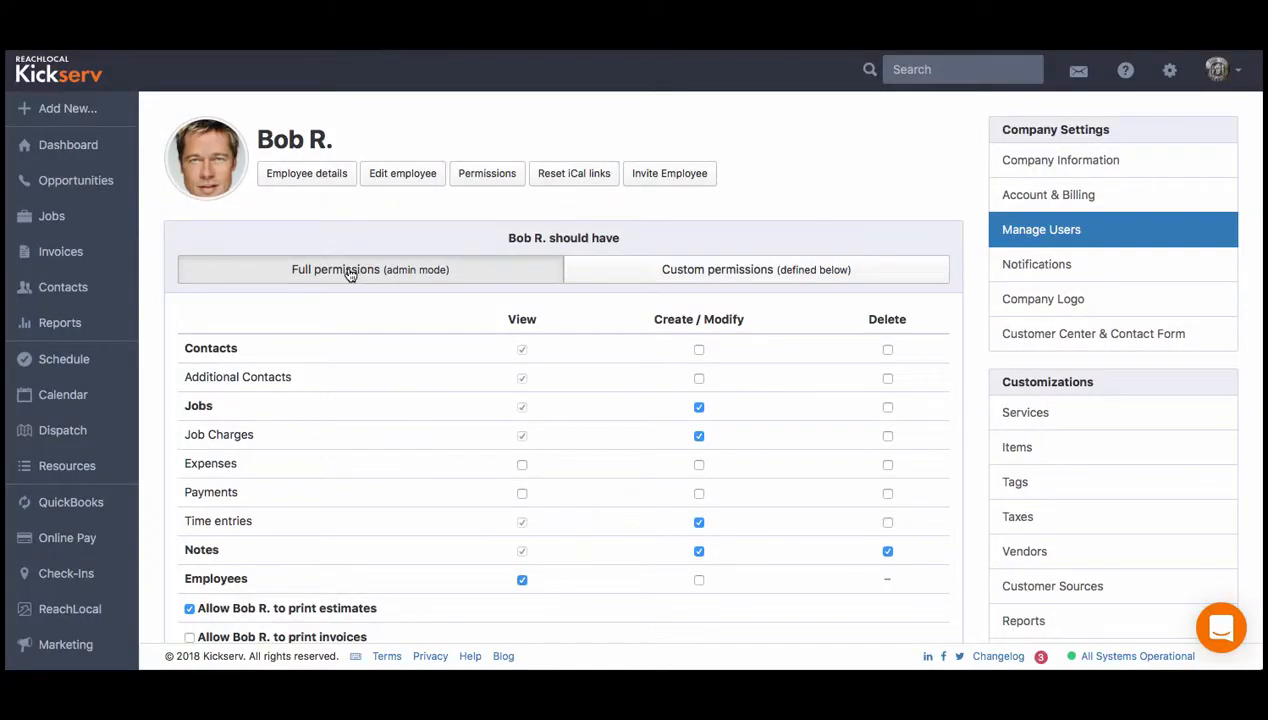
{"action": "left_click", "coordinate": [350, 274]}
{"action": "scroll", "coordinate": [351, 413], "scroll_direction": "down", "scroll_amount": 5}
{"action": "left_click", "coordinate": [255, 538]}
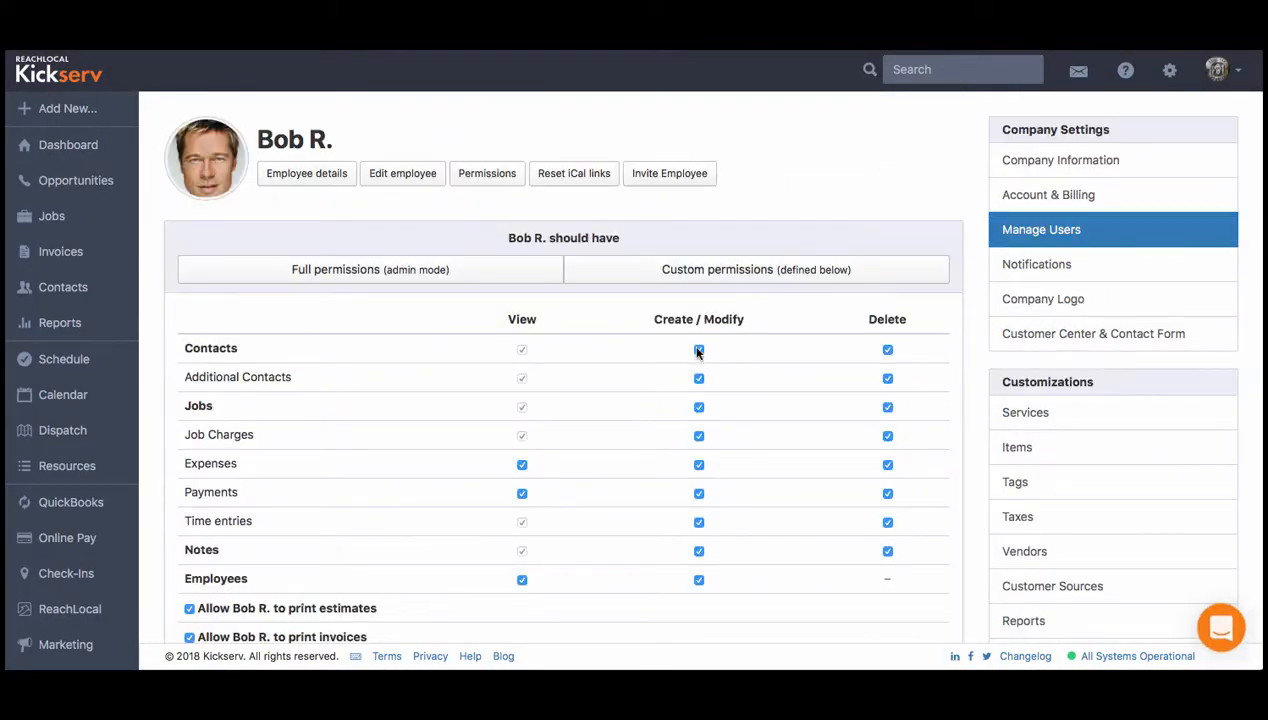
{"action": "left_click", "coordinate": [745, 275]}
{"action": "left_click", "coordinate": [699, 580]}
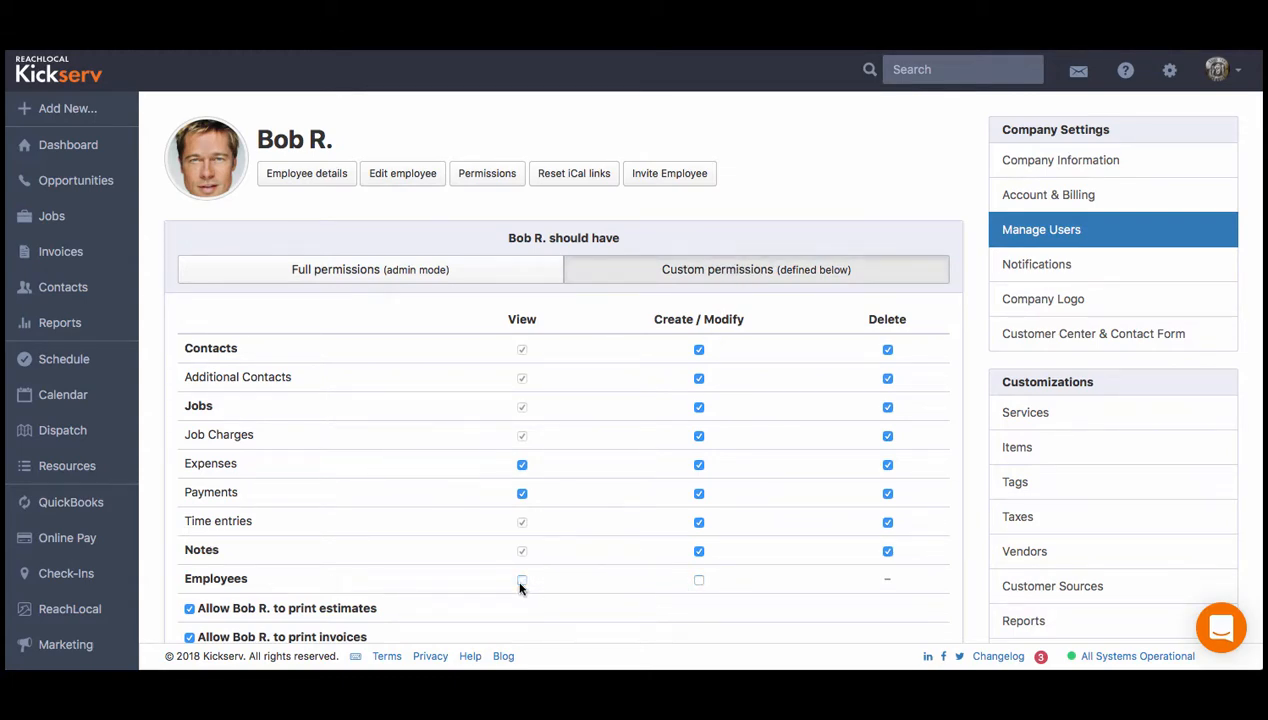
{"action": "scroll", "coordinate": [520, 588], "scroll_direction": "down", "scroll_amount": 5}
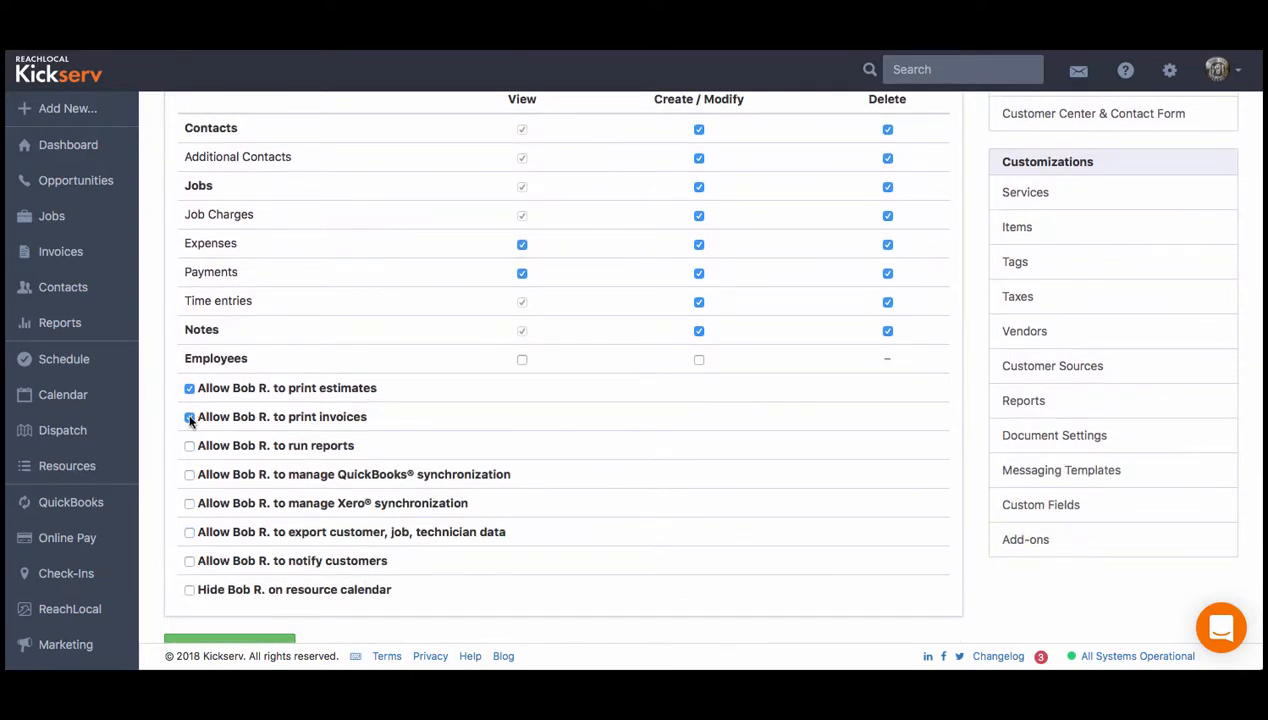
{"action": "scroll", "coordinate": [210, 480], "scroll_direction": "down", "scroll_amount": 2}
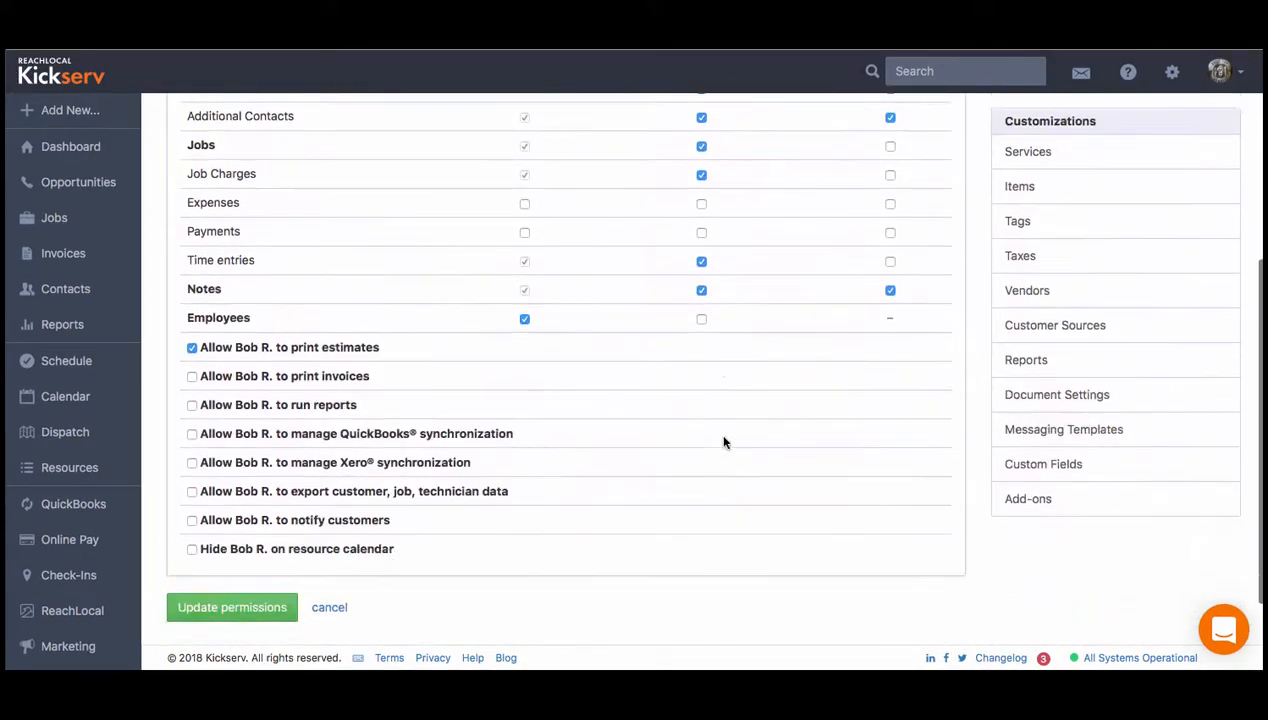
{"action": "scroll", "coordinate": [724, 442], "scroll_direction": "down", "scroll_amount": 1}
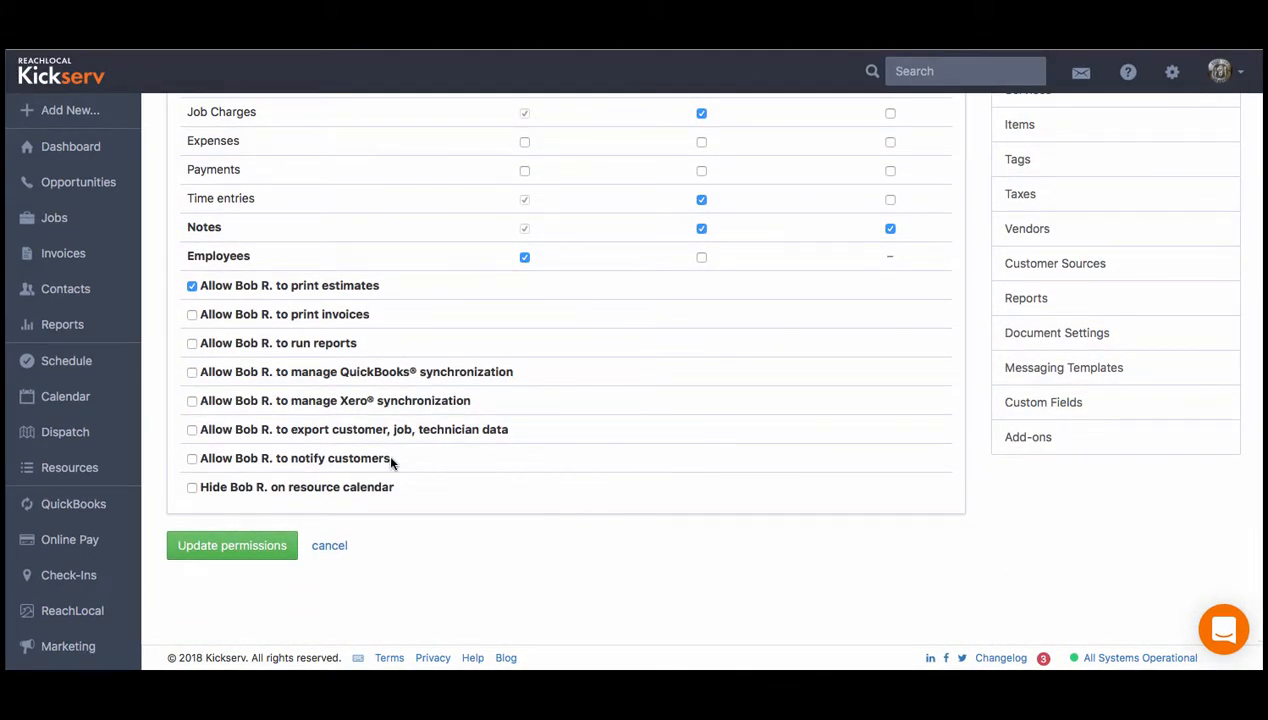
{"action": "left_click", "coordinate": [192, 343]}
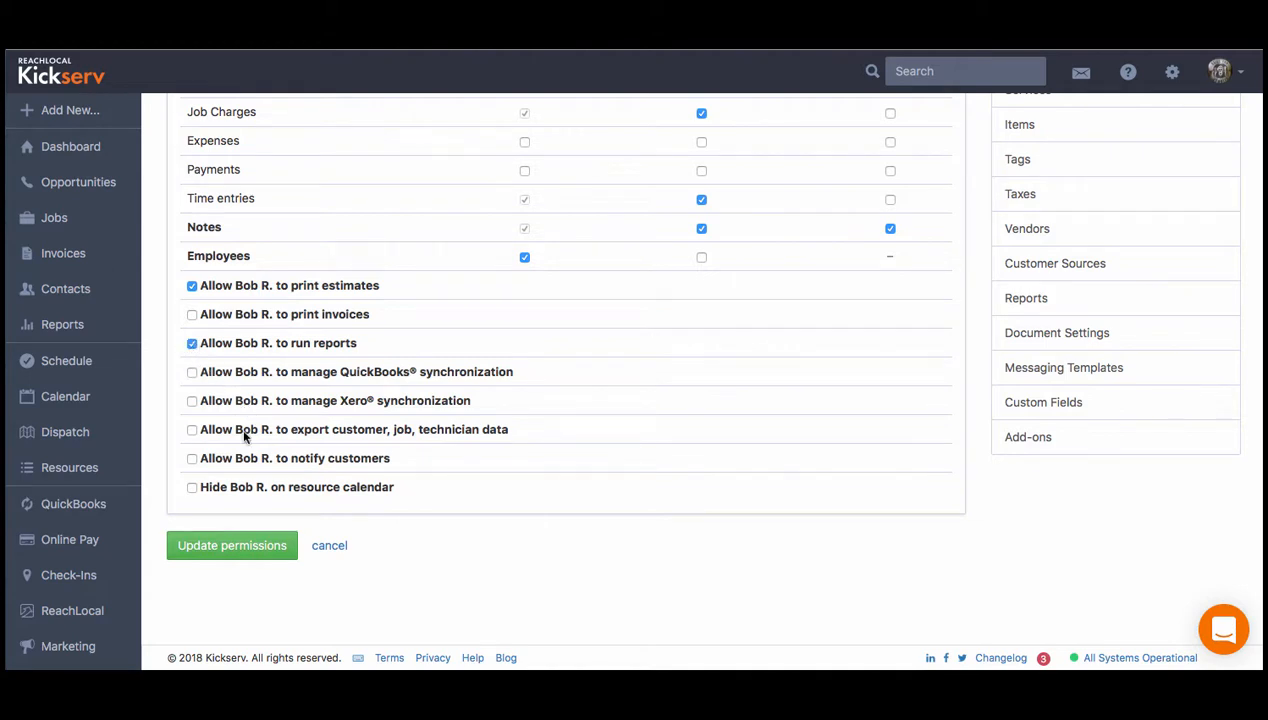
{"action": "left_click", "coordinate": [232, 545]}
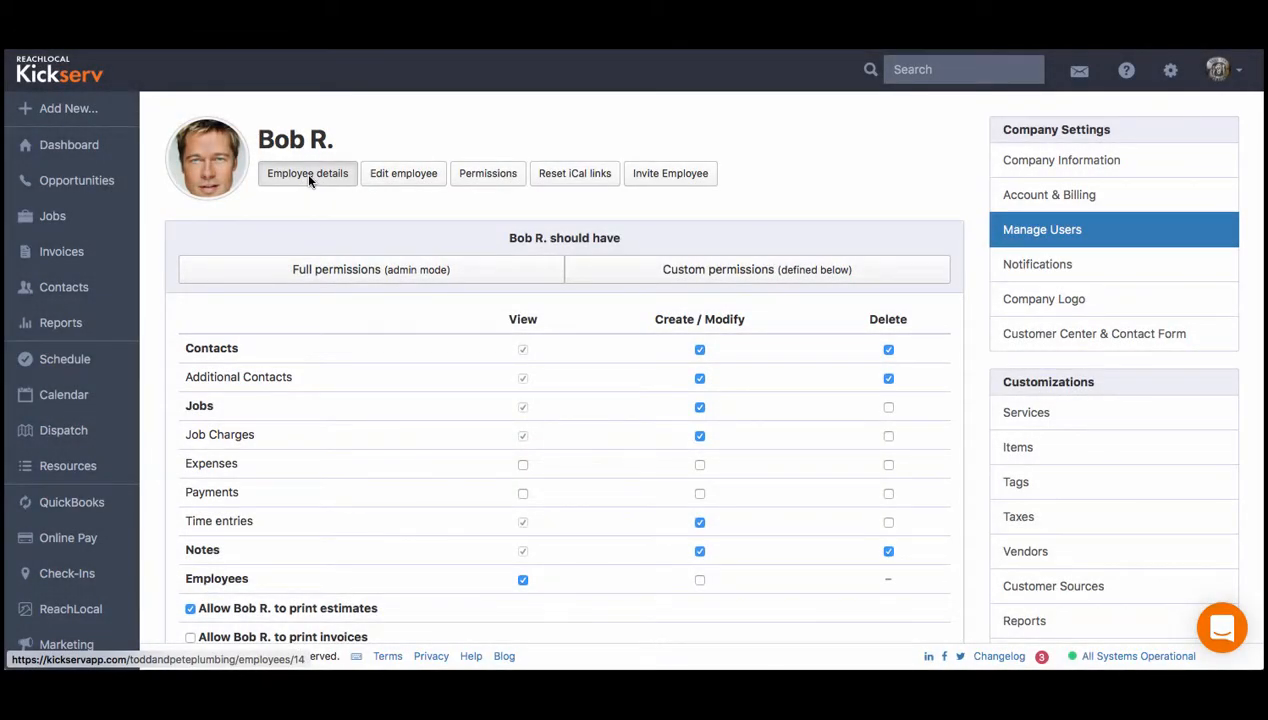
{"action": "left_click", "coordinate": [309, 178]}
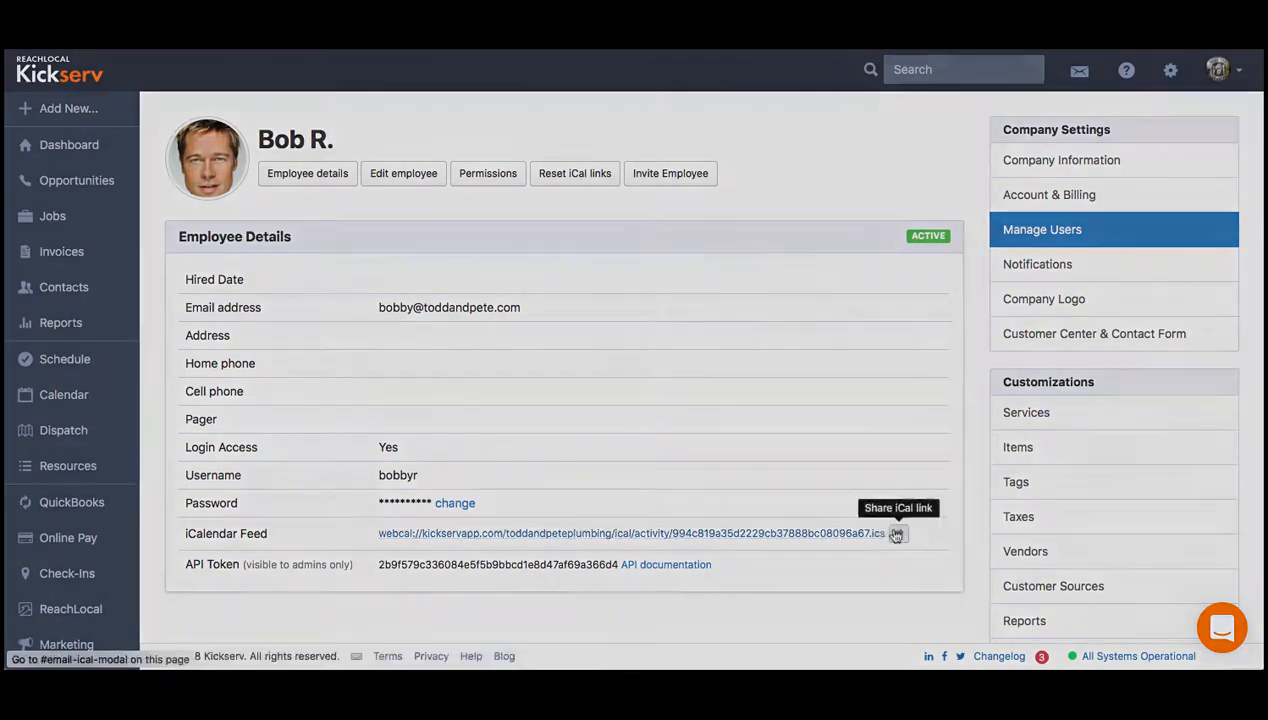
- Review the company notification settings for the daily schedule report, customer center emails and SMS number
{"action": "left_click", "coordinate": [1020, 265]}
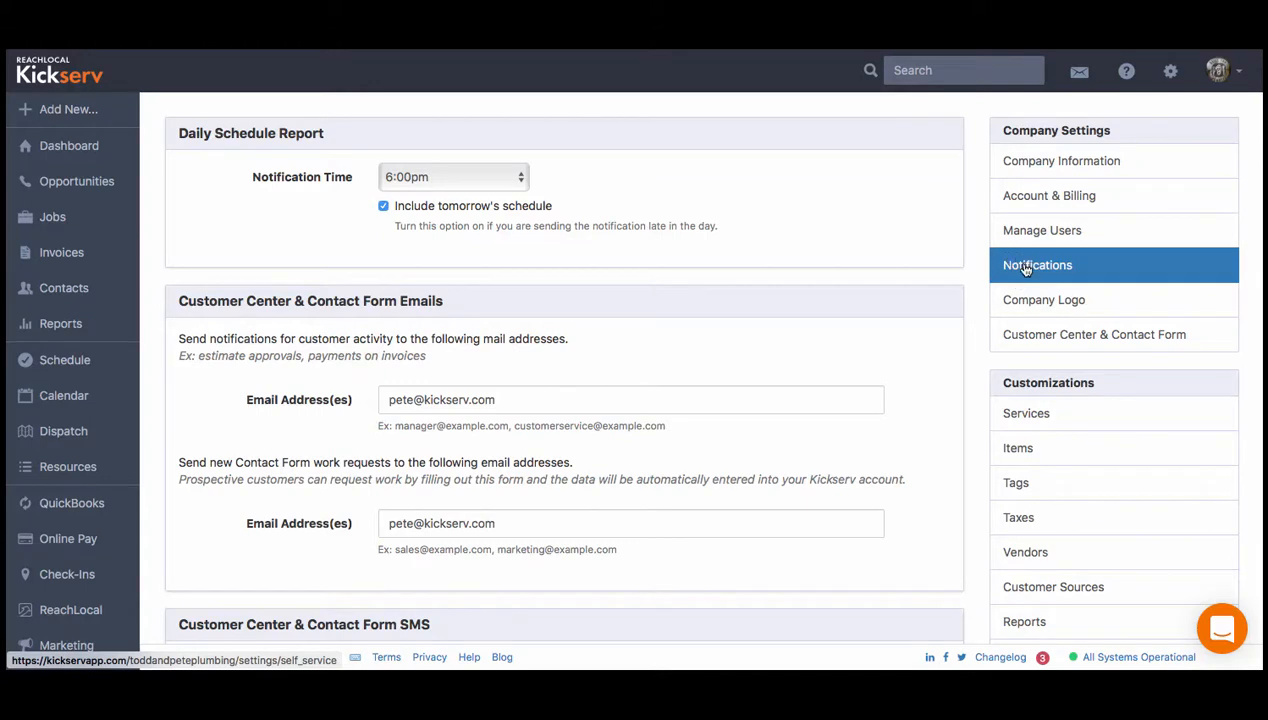
{"action": "left_click", "coordinate": [449, 179]}
{"action": "left_click", "coordinate": [449, 179]}
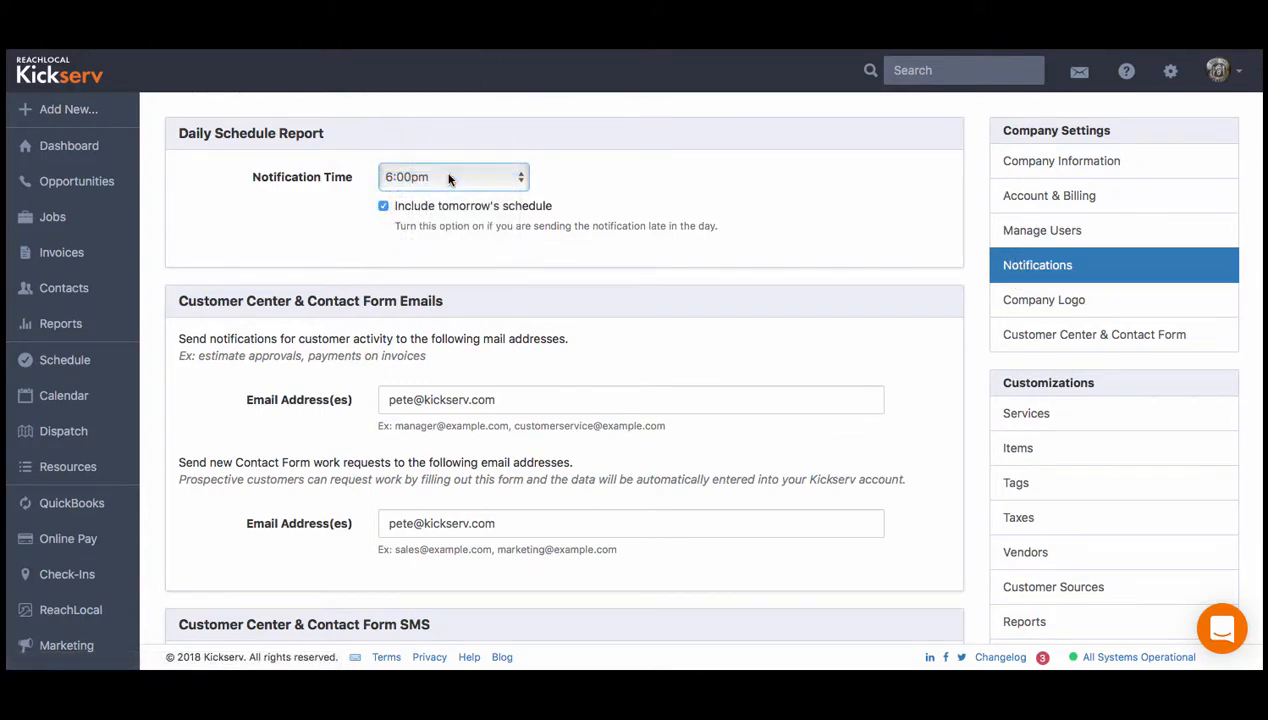
{"action": "left_click", "coordinate": [382, 206]}
{"action": "left_click", "coordinate": [382, 206]}
{"action": "left_click_drag", "start_coordinate": [178, 341], "coordinate": [450, 350]}
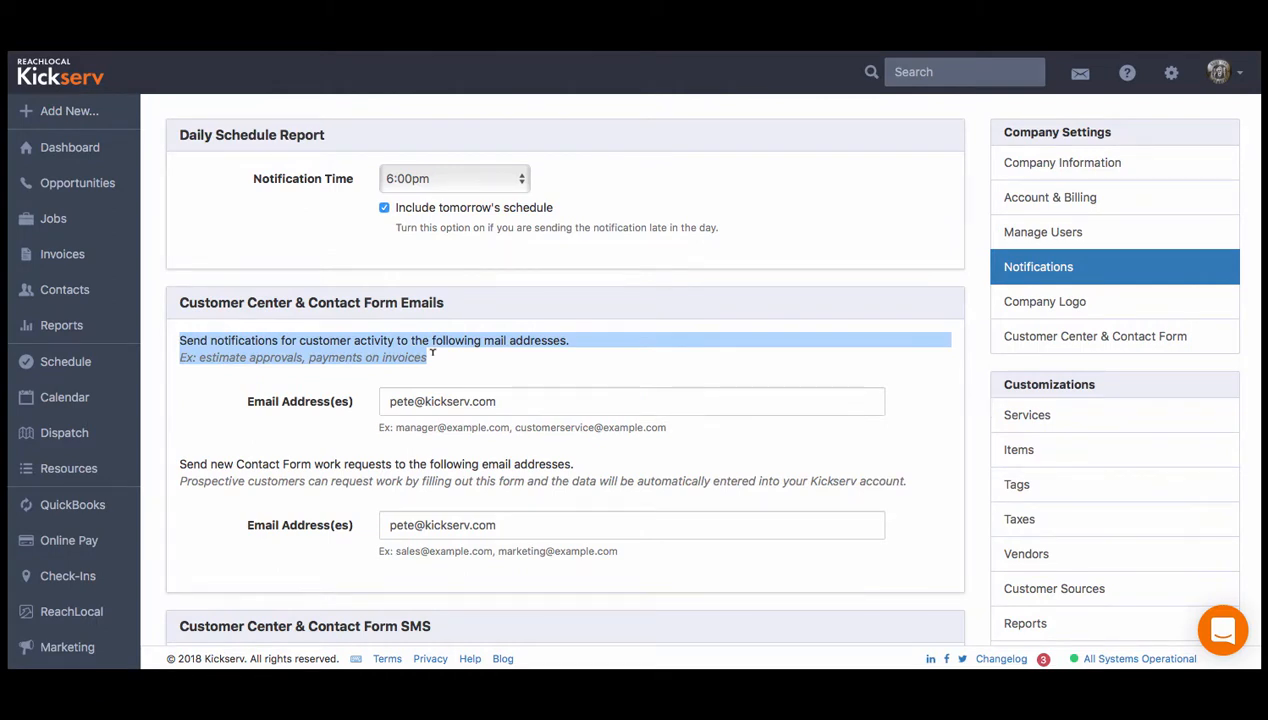
{"action": "left_click", "coordinate": [432, 352]}
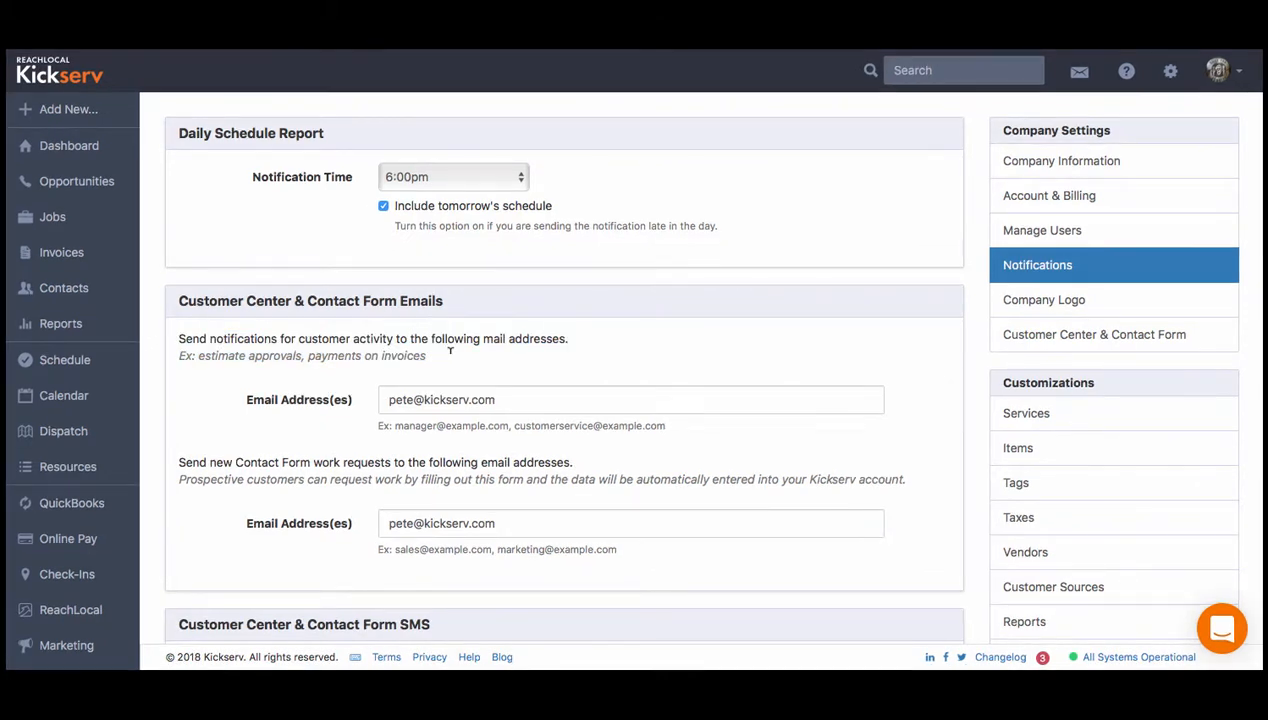
{"action": "left_click_drag", "start_coordinate": [178, 463], "coordinate": [918, 472]}
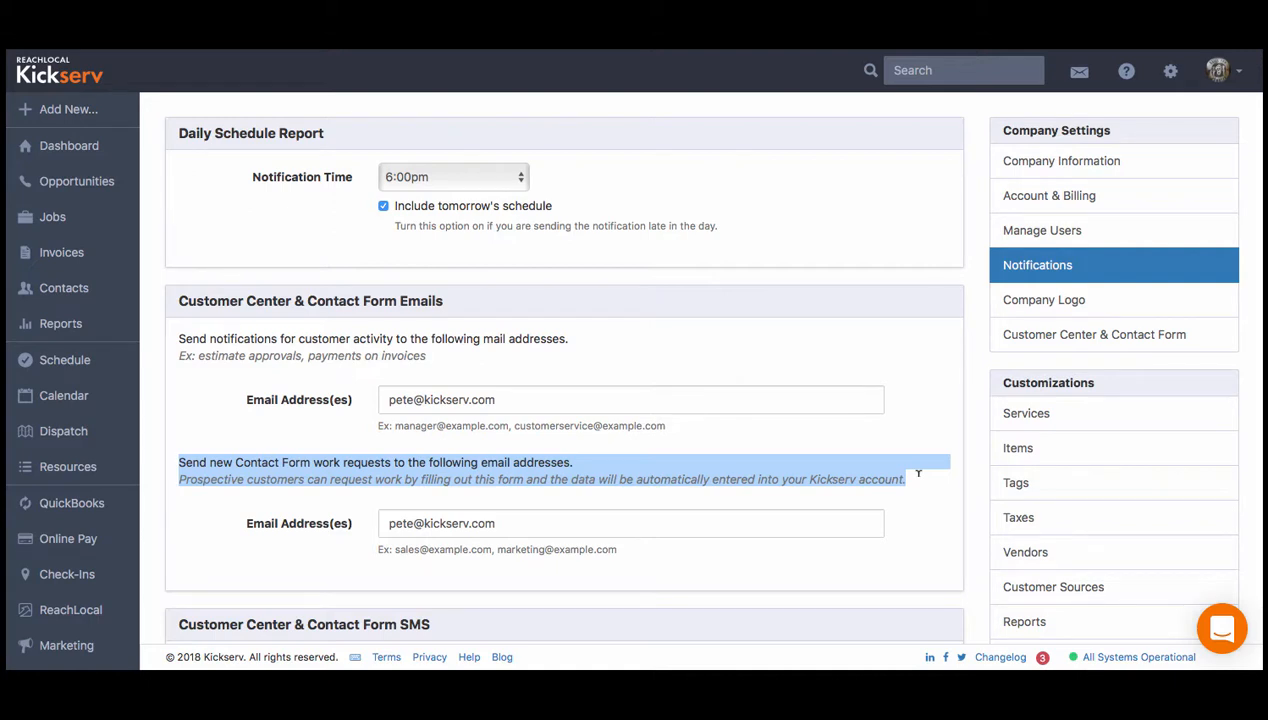
{"action": "left_click", "coordinate": [918, 472]}
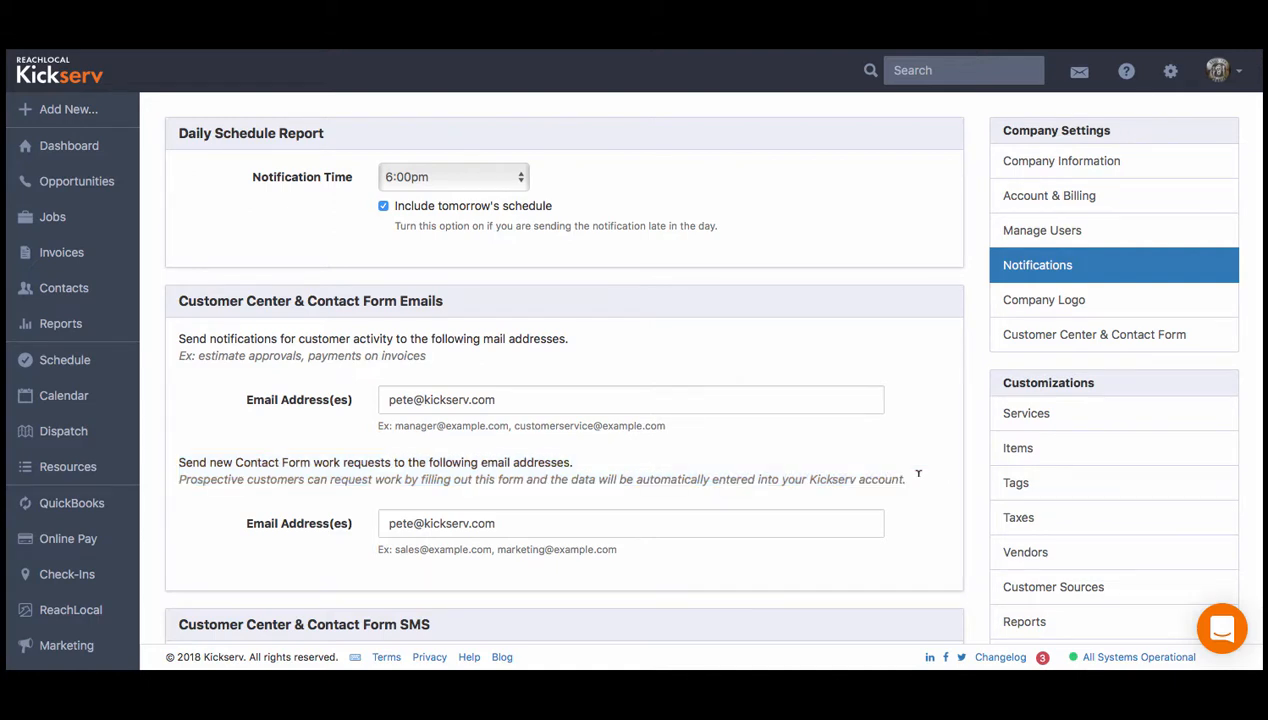
{"action": "triple_click", "coordinate": [918, 482]}
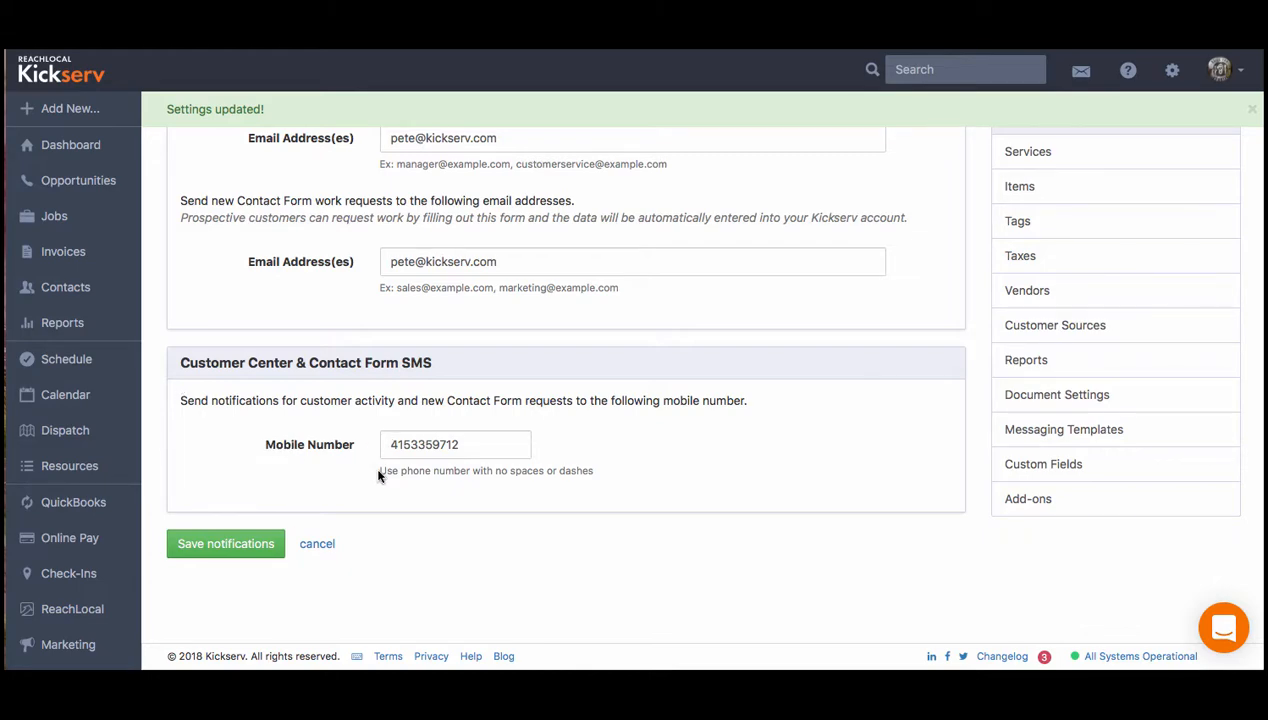
{"action": "left_click_drag", "start_coordinate": [378, 475], "coordinate": [594, 471]}
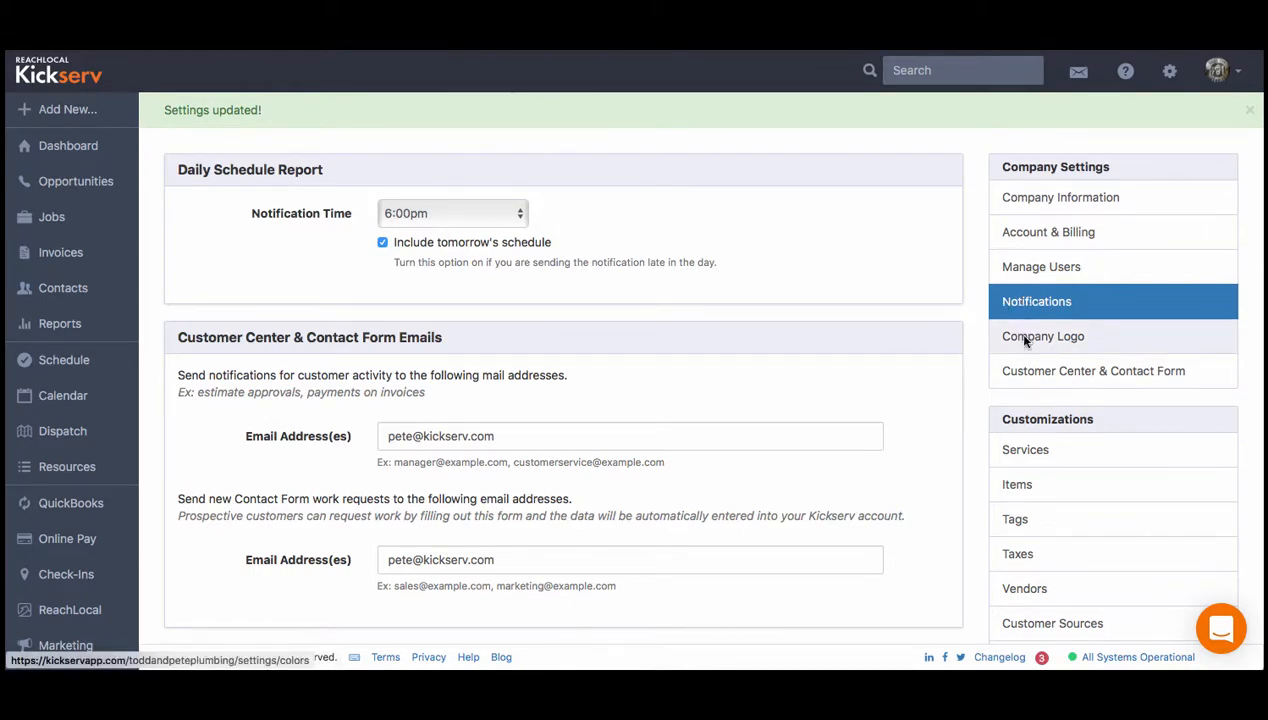
- Open the Company Logo settings and review the logo upload option
{"action": "left_click", "coordinate": [1024, 341]}
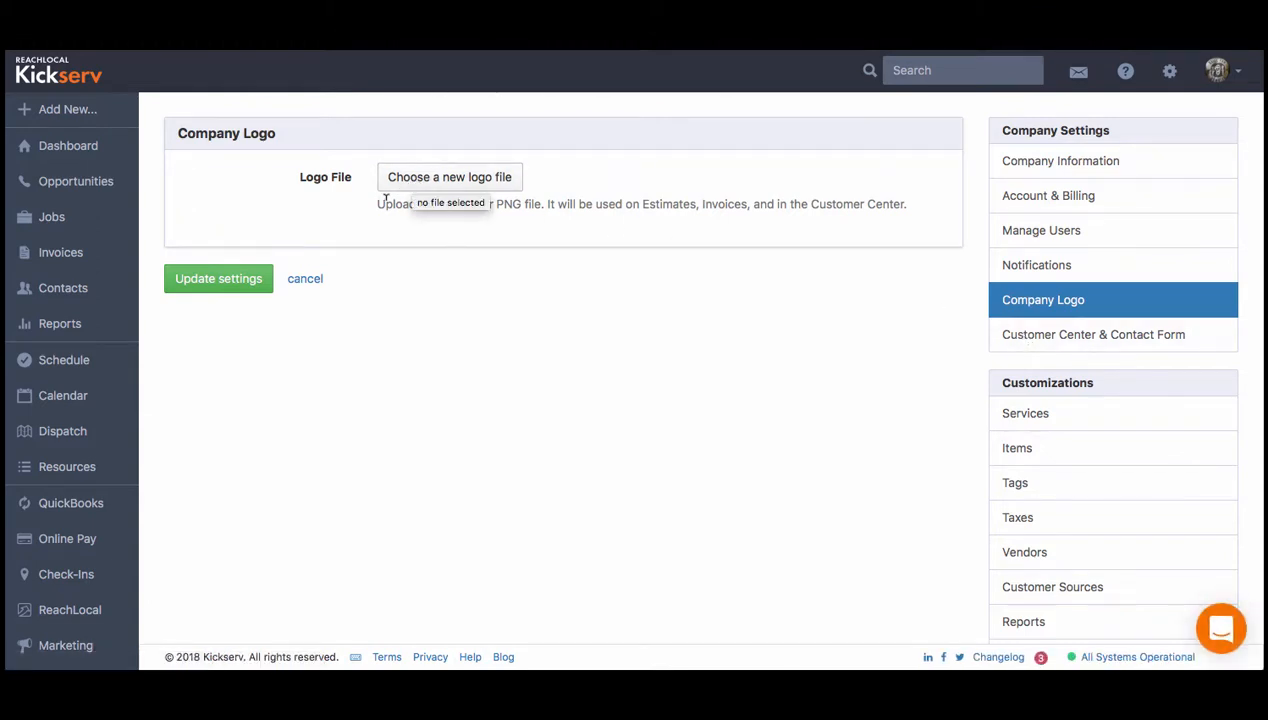
{"action": "left_click_drag", "start_coordinate": [376, 204], "coordinate": [545, 202]}
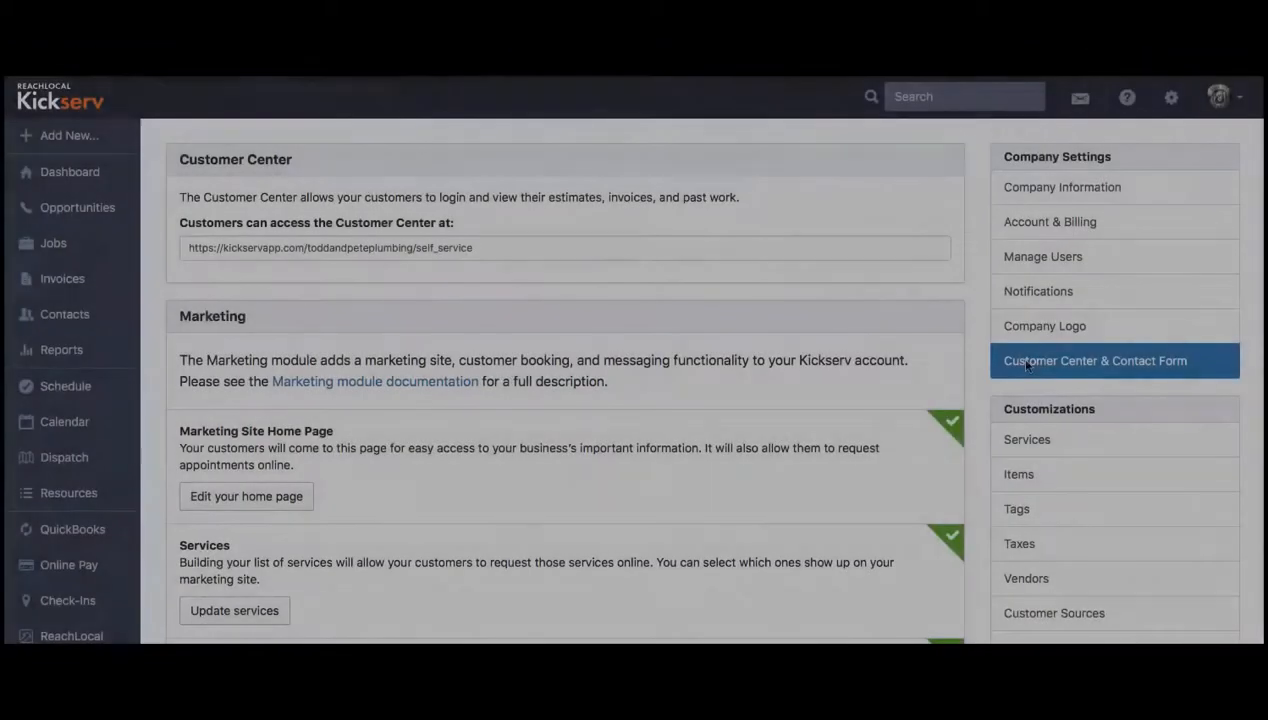
- Open the customer center and browse the kitchen faucet repair job's messages, charges, notes, attachments and work history
{"action": "left_click", "coordinate": [224, 257]}
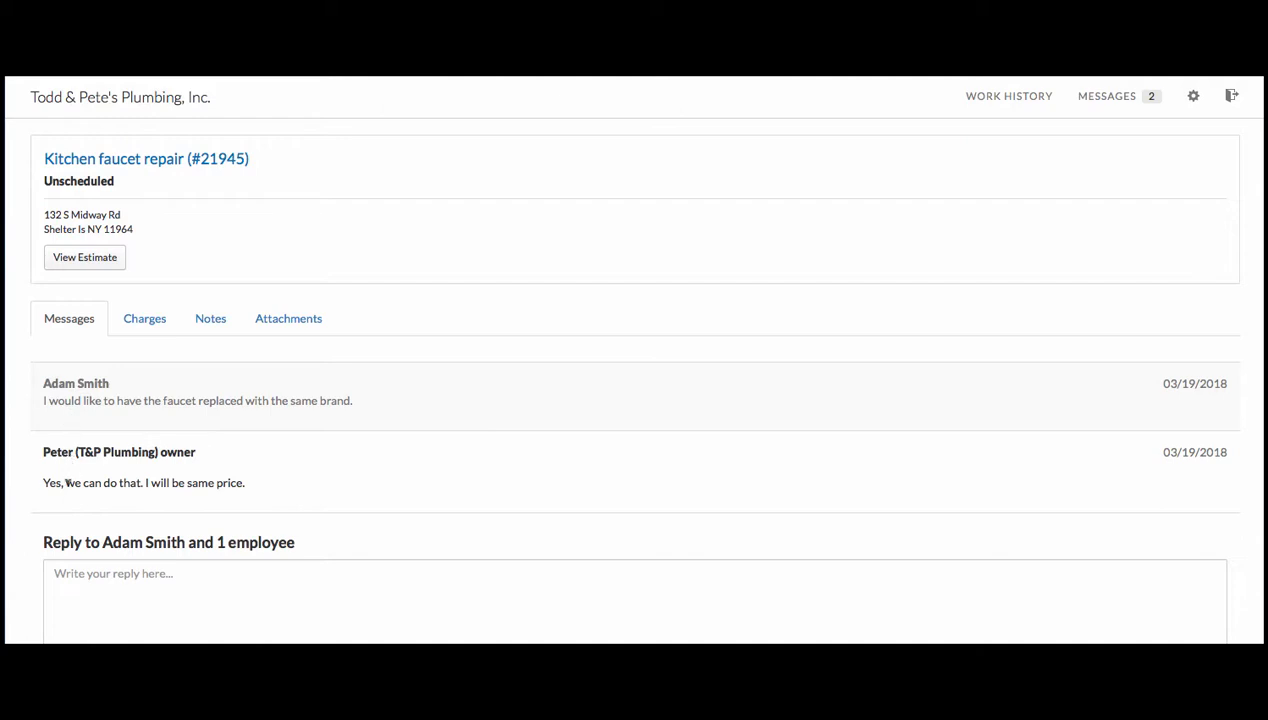
{"action": "left_click", "coordinate": [137, 323]}
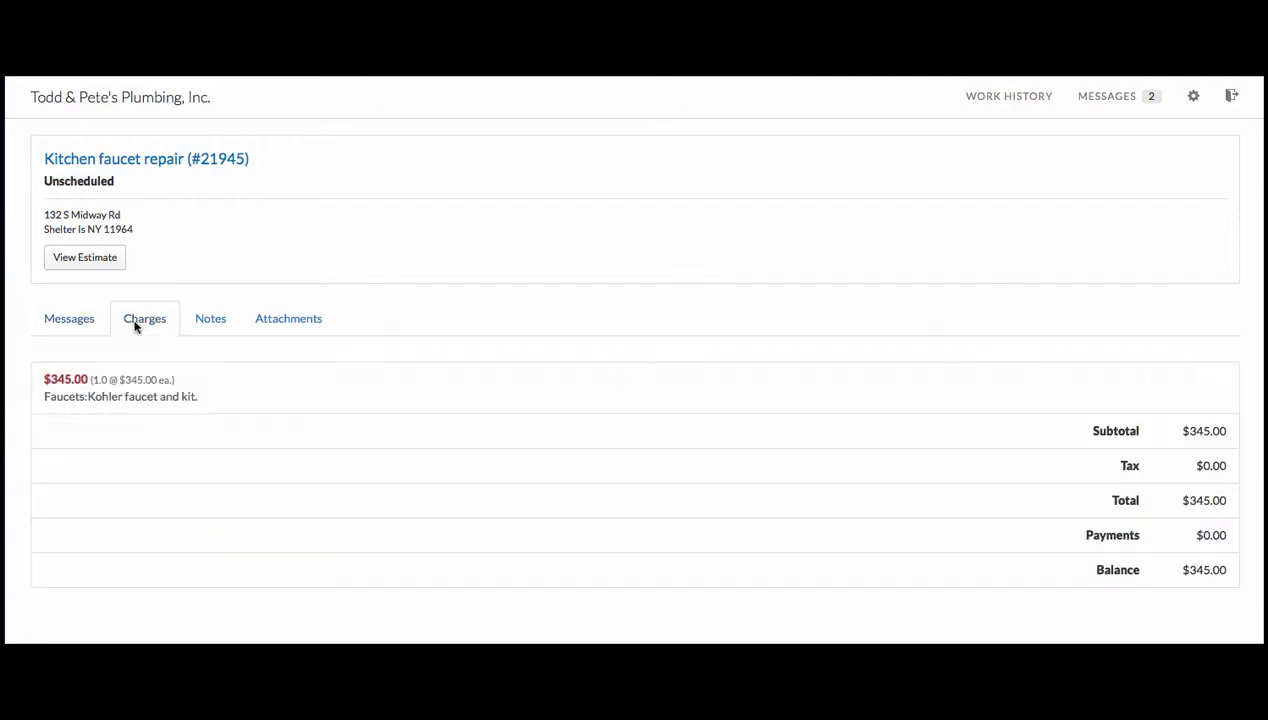
{"action": "left_click", "coordinate": [208, 318]}
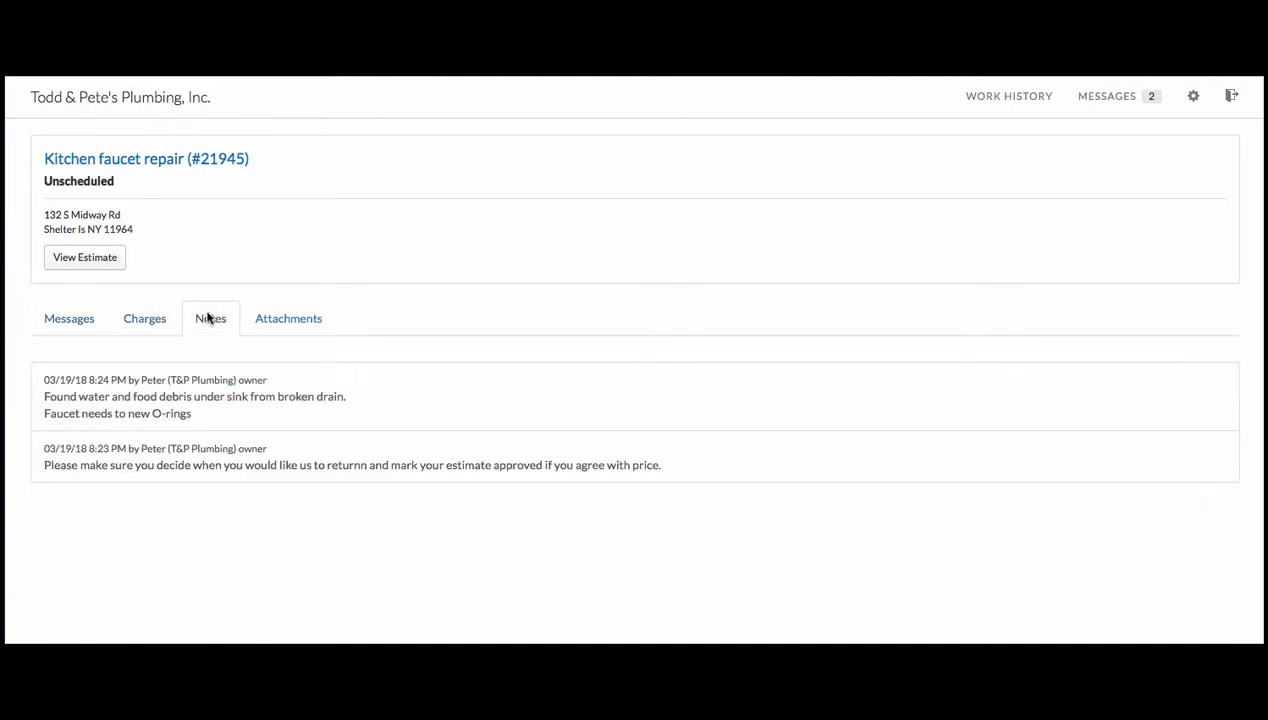
{"action": "left_click", "coordinate": [282, 320]}
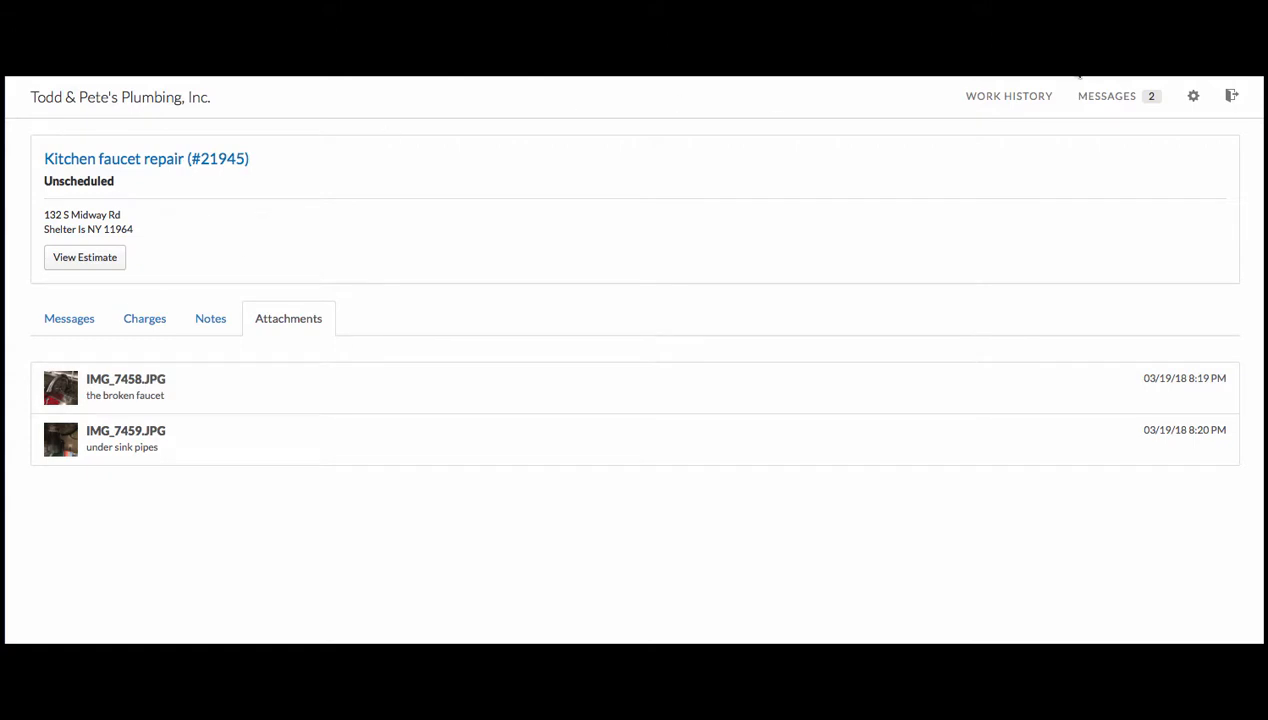
{"action": "left_click", "coordinate": [1033, 90]}
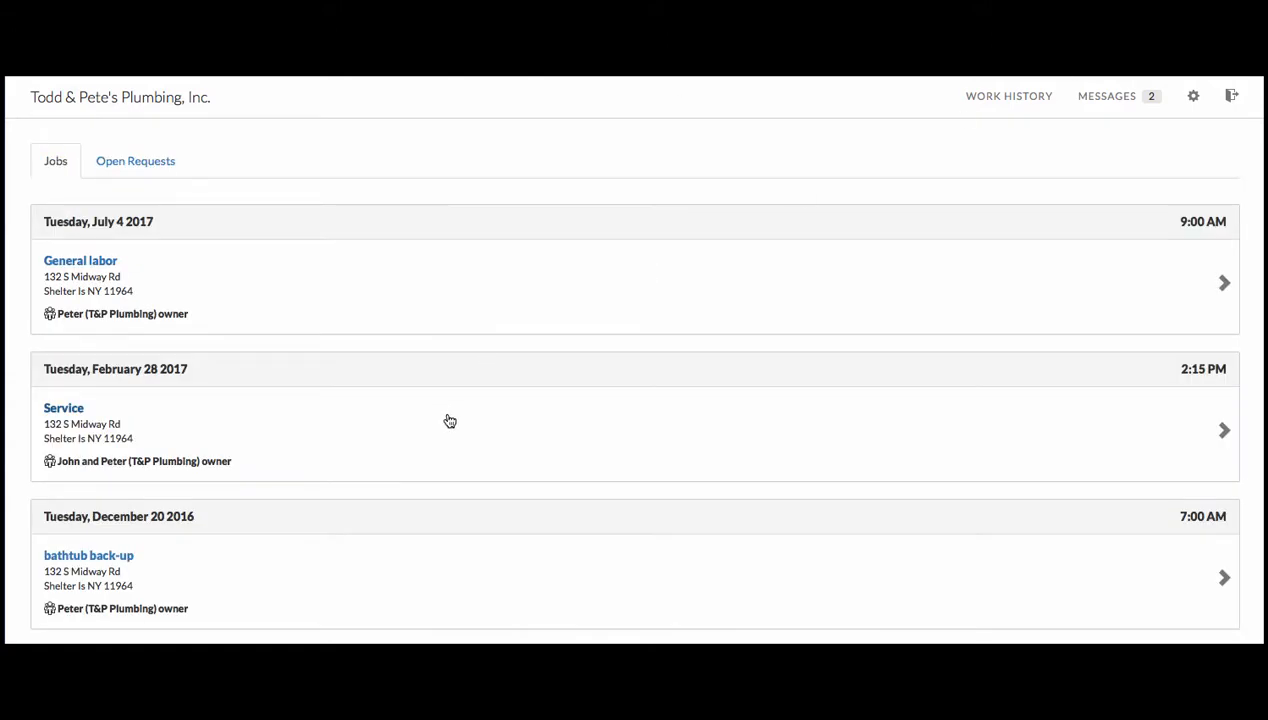
{"action": "scroll", "coordinate": [447, 420], "scroll_direction": "down", "scroll_amount": 2}
{"action": "scroll", "coordinate": [449, 421], "scroll_direction": "down", "scroll_amount": 3}
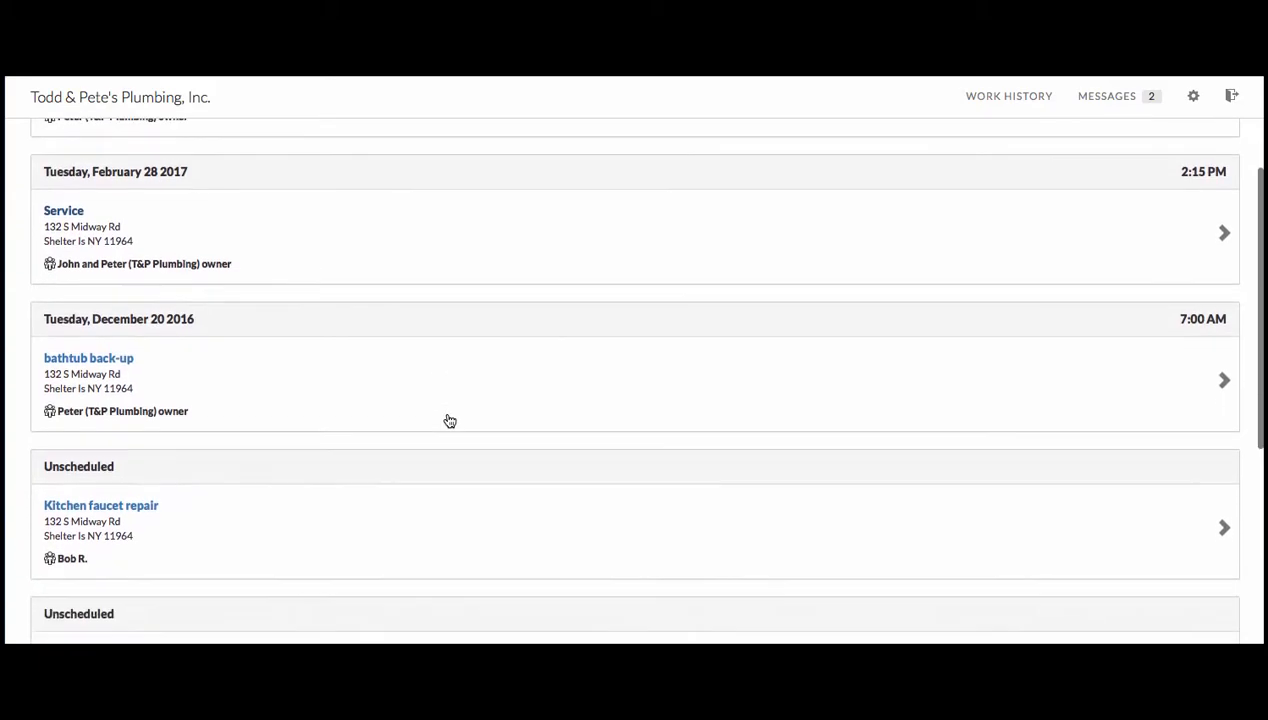
{"action": "scroll", "coordinate": [447, 420], "scroll_direction": "up", "scroll_amount": 4}
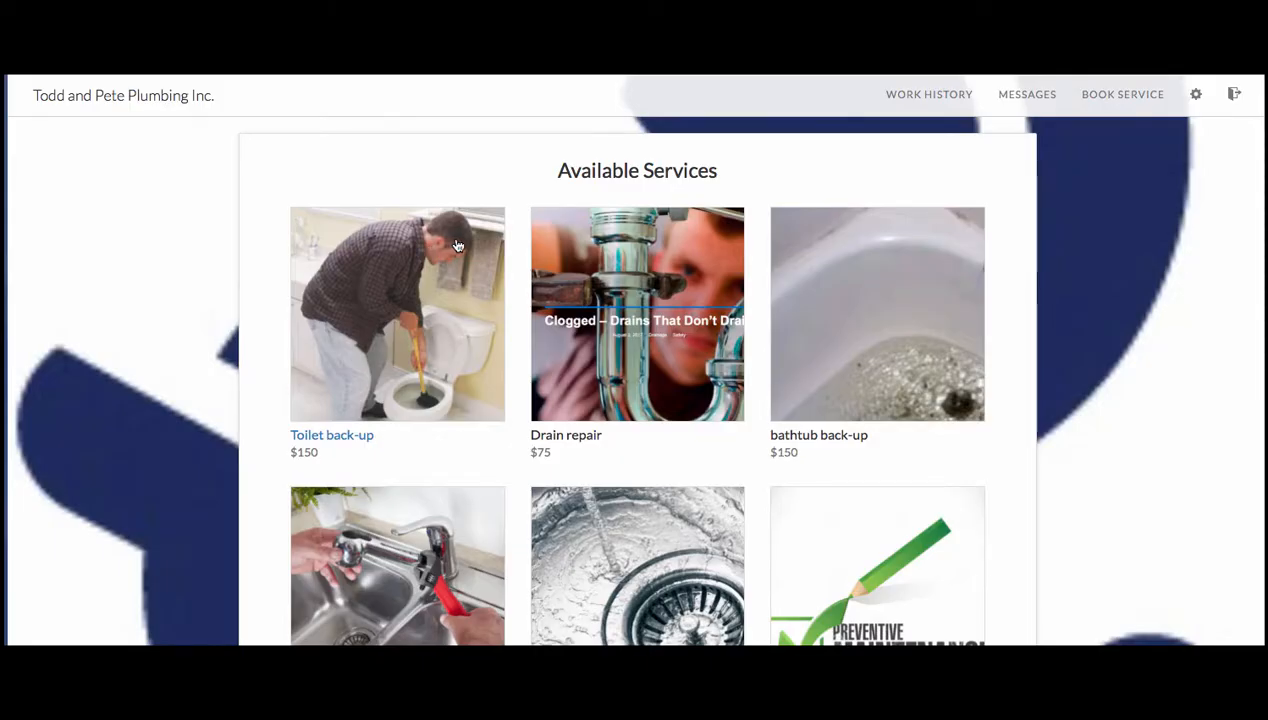
{"action": "left_click", "coordinate": [580, 238]}
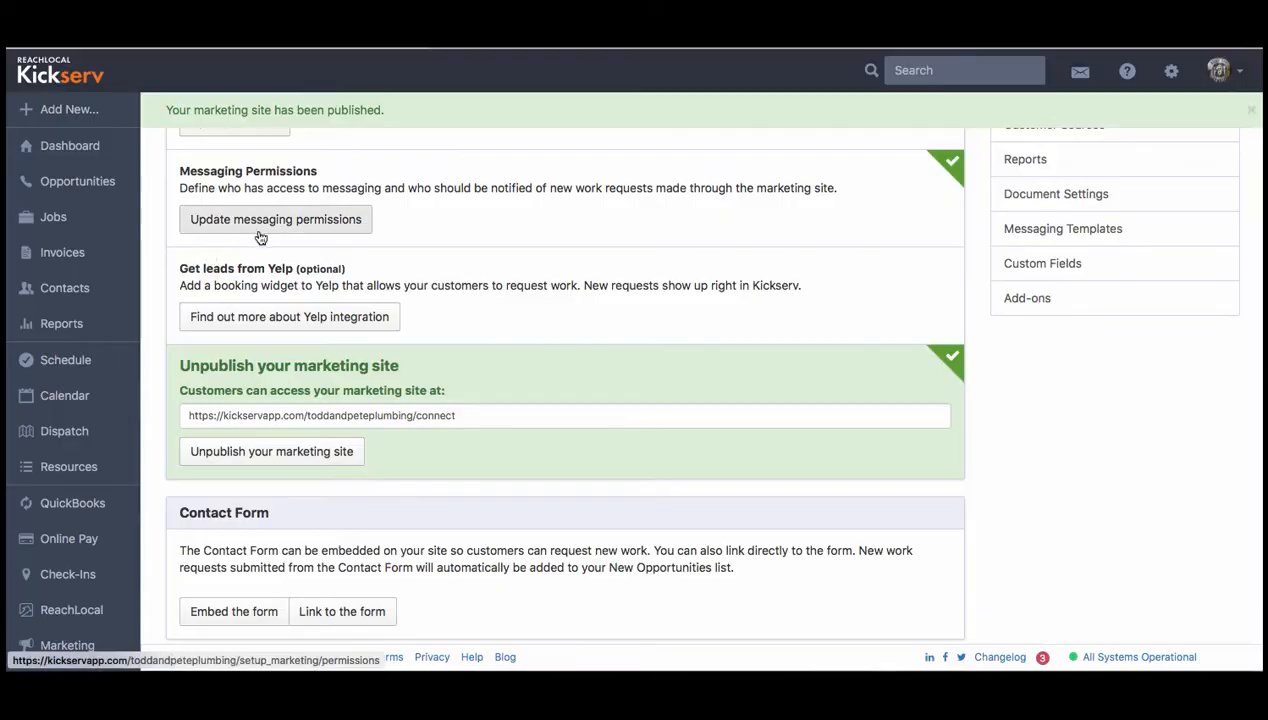
{"action": "left_click", "coordinate": [260, 232]}
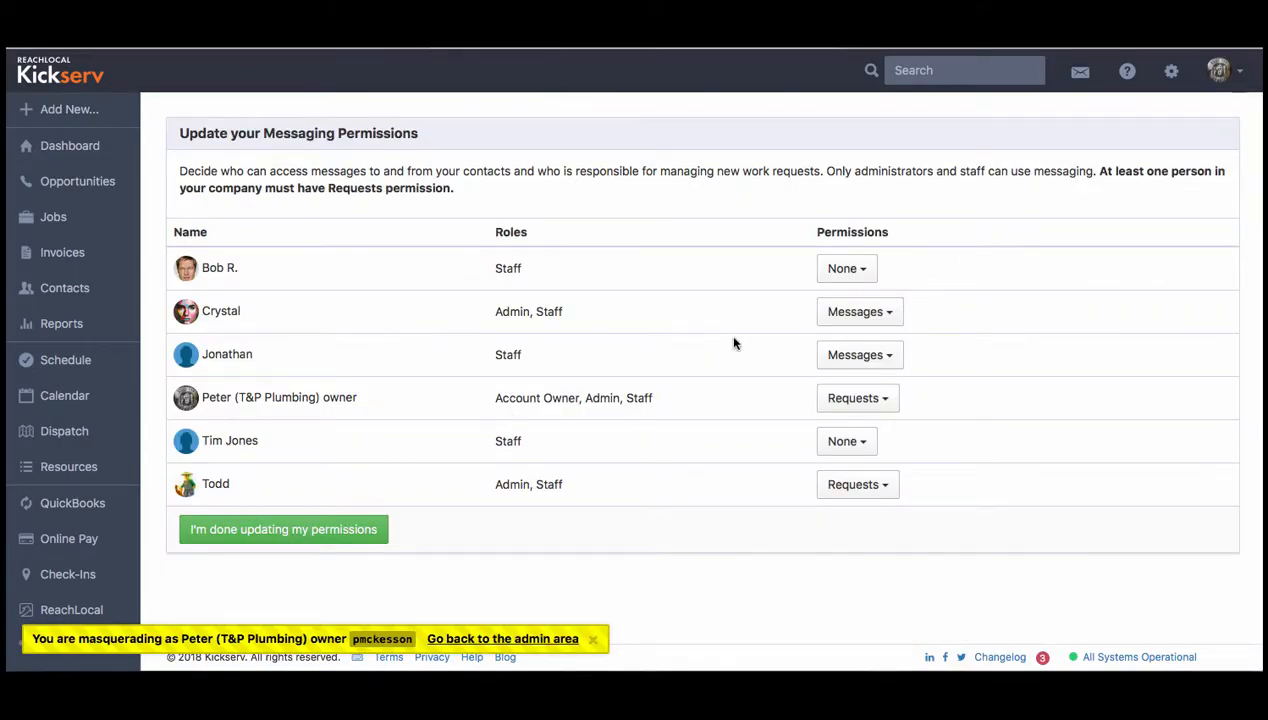
{"action": "left_click", "coordinate": [840, 265]}
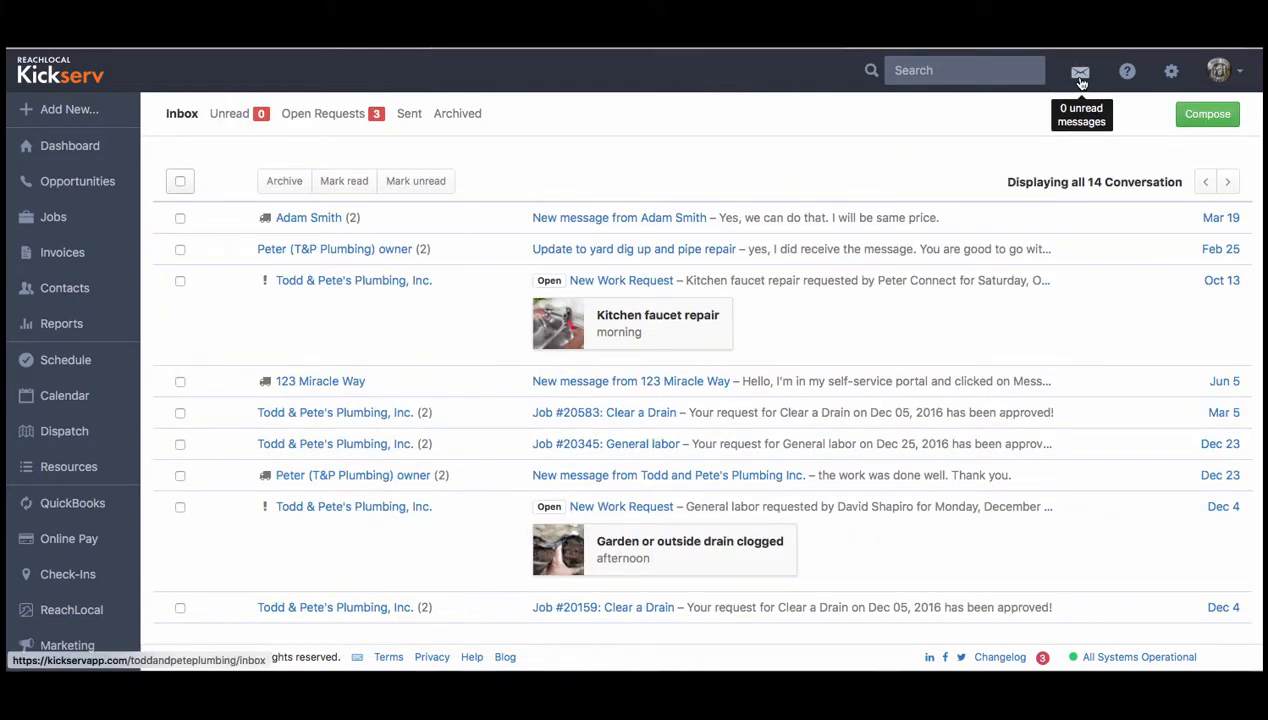
- Open the message from Adam Smith and write the reply "hello there..."
{"action": "left_click", "coordinate": [516, 218]}
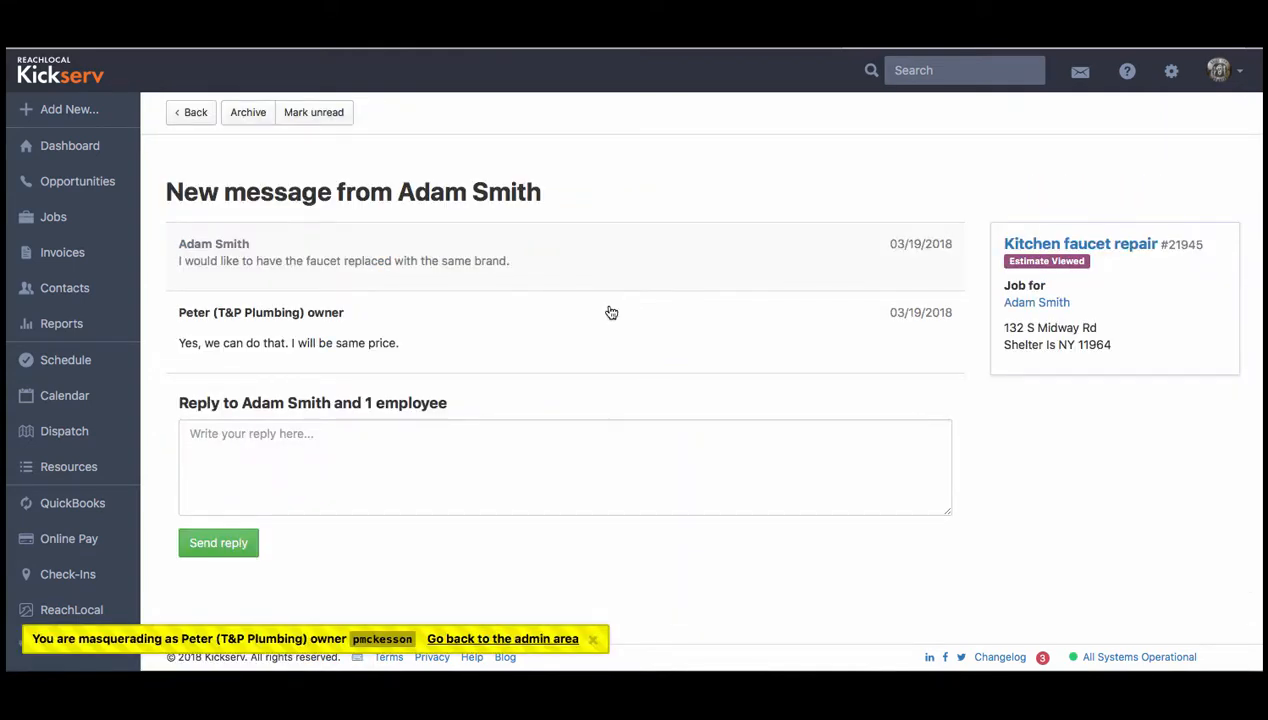
{"action": "left_click", "coordinate": [307, 430]}
{"action": "type", "text": "hello there..."}
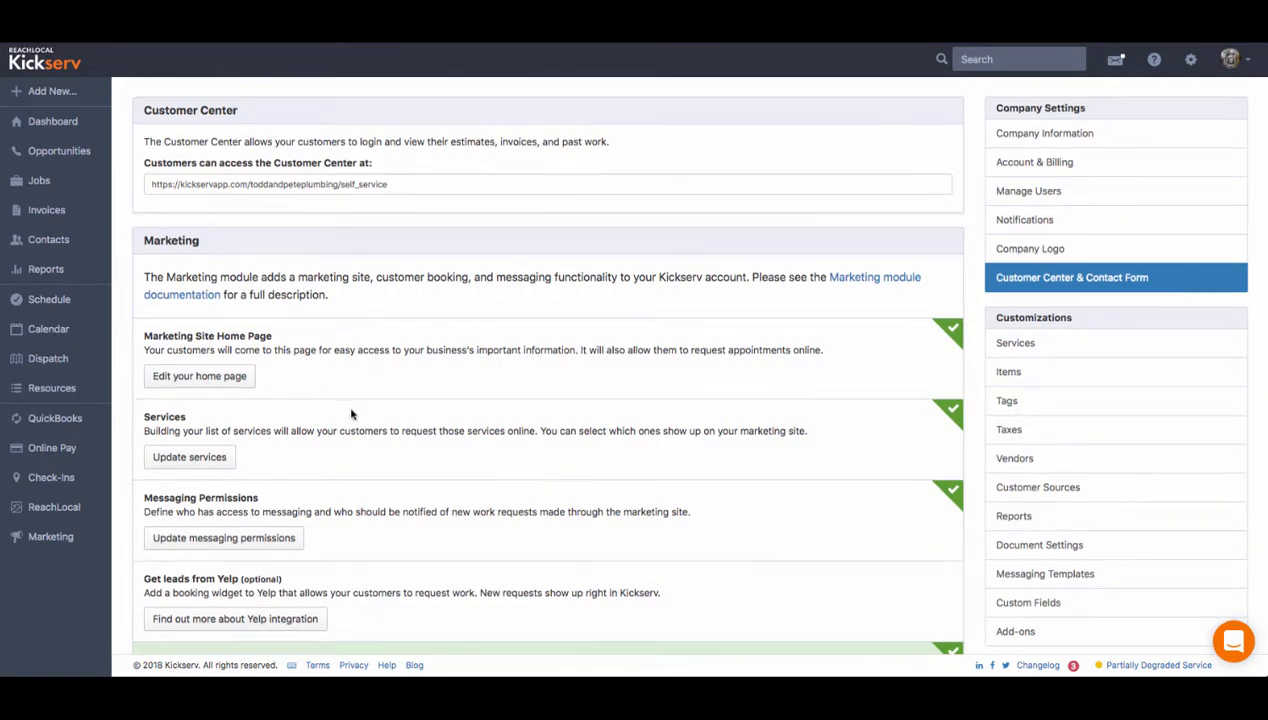
- Open the Yelp integration page and examine the Yelp business page URL field
{"action": "scroll", "coordinate": [354, 416], "scroll_direction": "down", "scroll_amount": 3}
{"action": "left_click", "coordinate": [203, 442]}
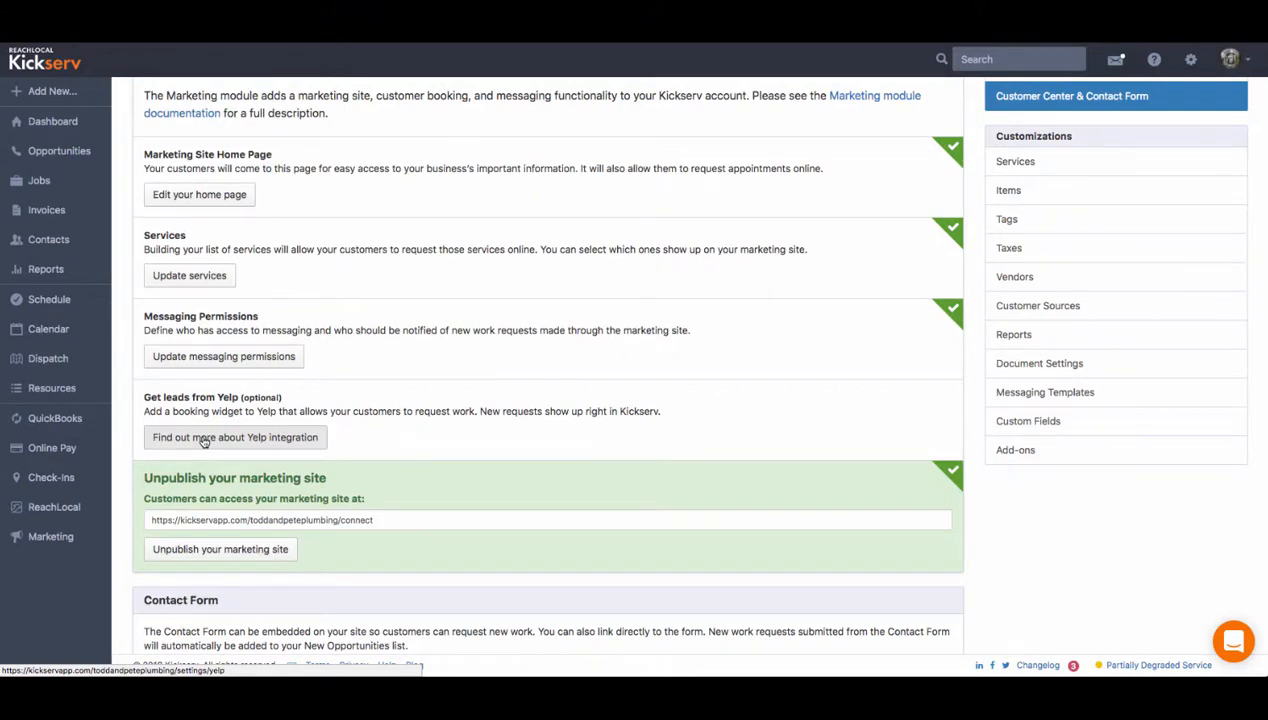
{"action": "left_click", "coordinate": [203, 442]}
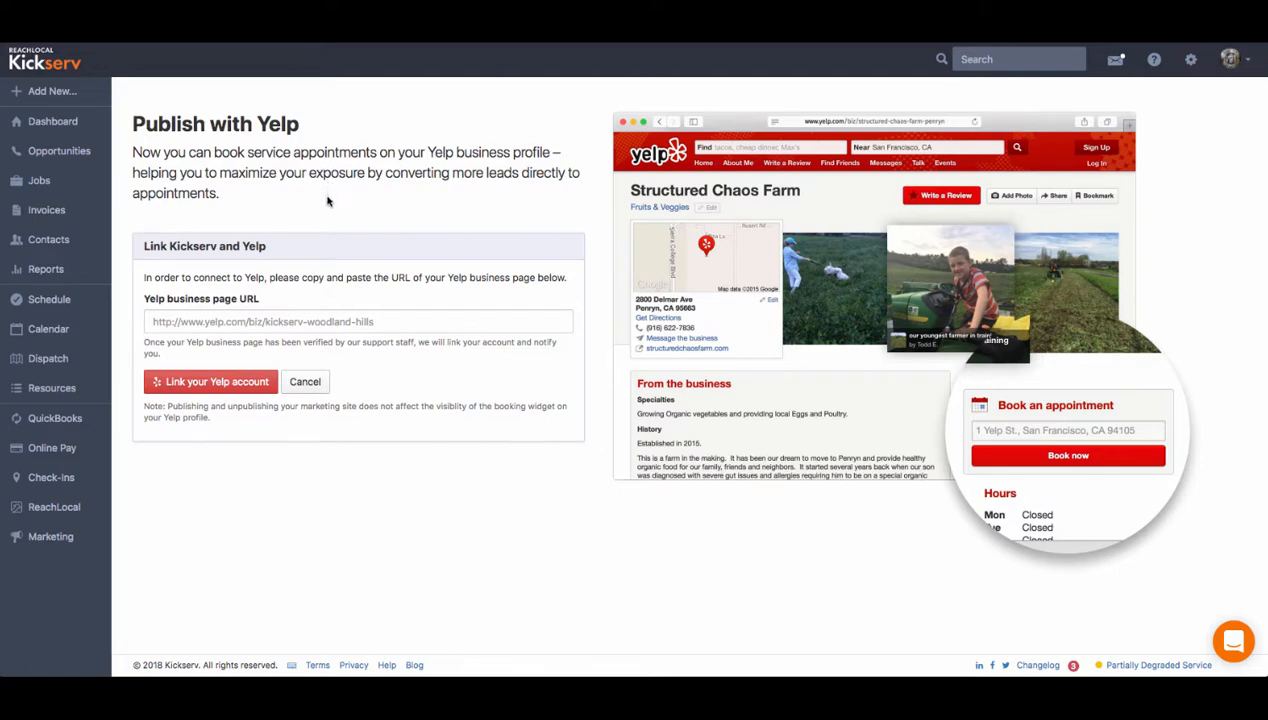
{"action": "left_click_drag", "start_coordinate": [144, 277], "coordinate": [568, 283]}
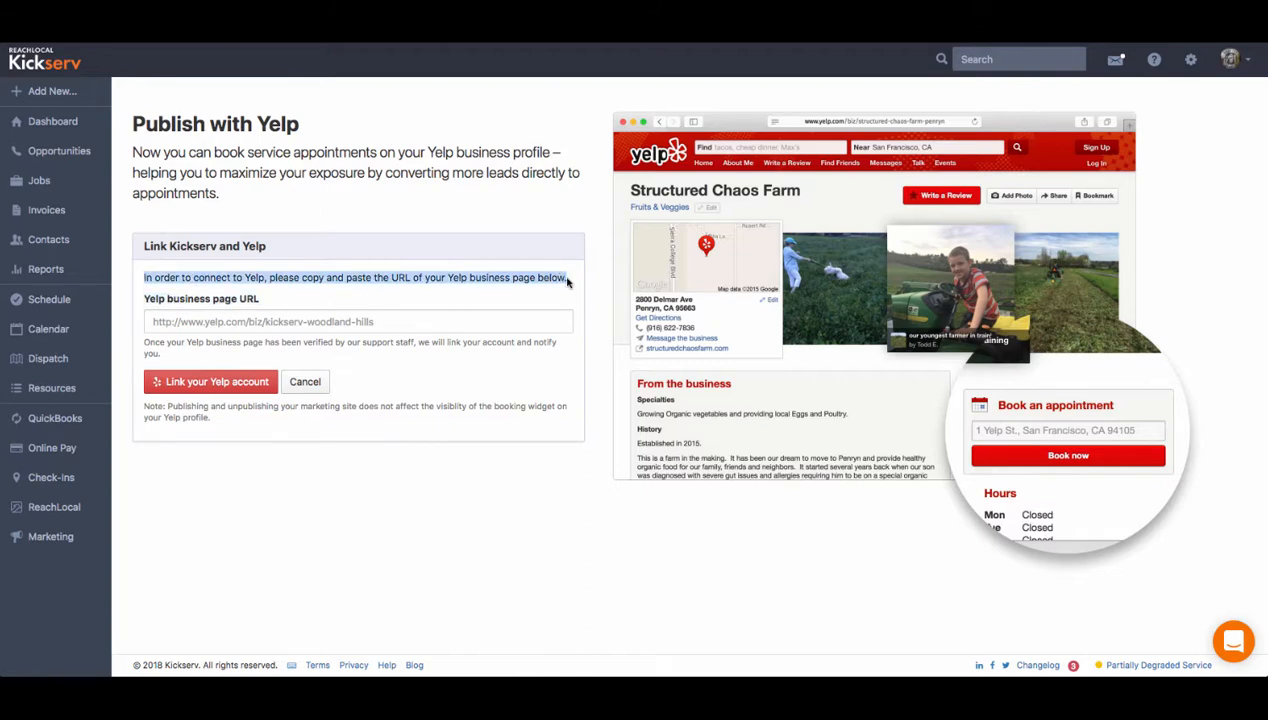
{"action": "left_click", "coordinate": [168, 320]}
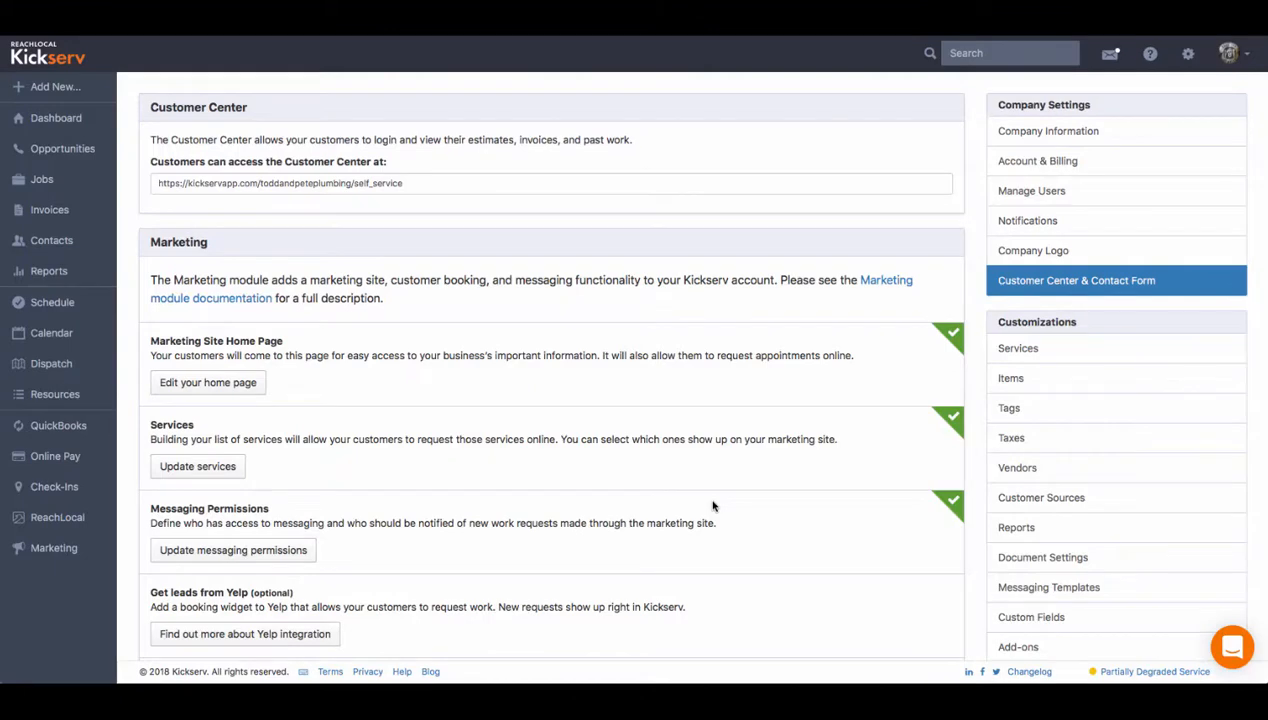
- Try to publish the marketing site
{"action": "scroll", "coordinate": [713, 506], "scroll_direction": "down", "scroll_amount": 3}
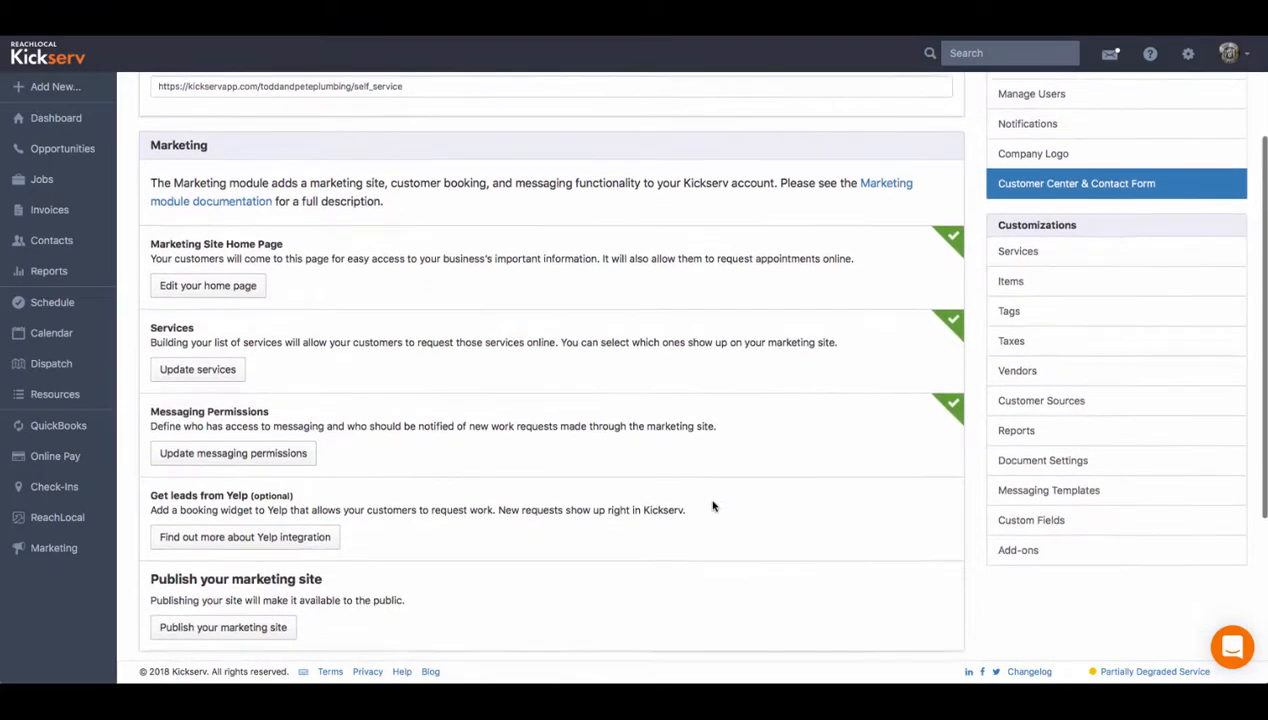
{"action": "scroll", "coordinate": [713, 506], "scroll_direction": "down", "scroll_amount": 2}
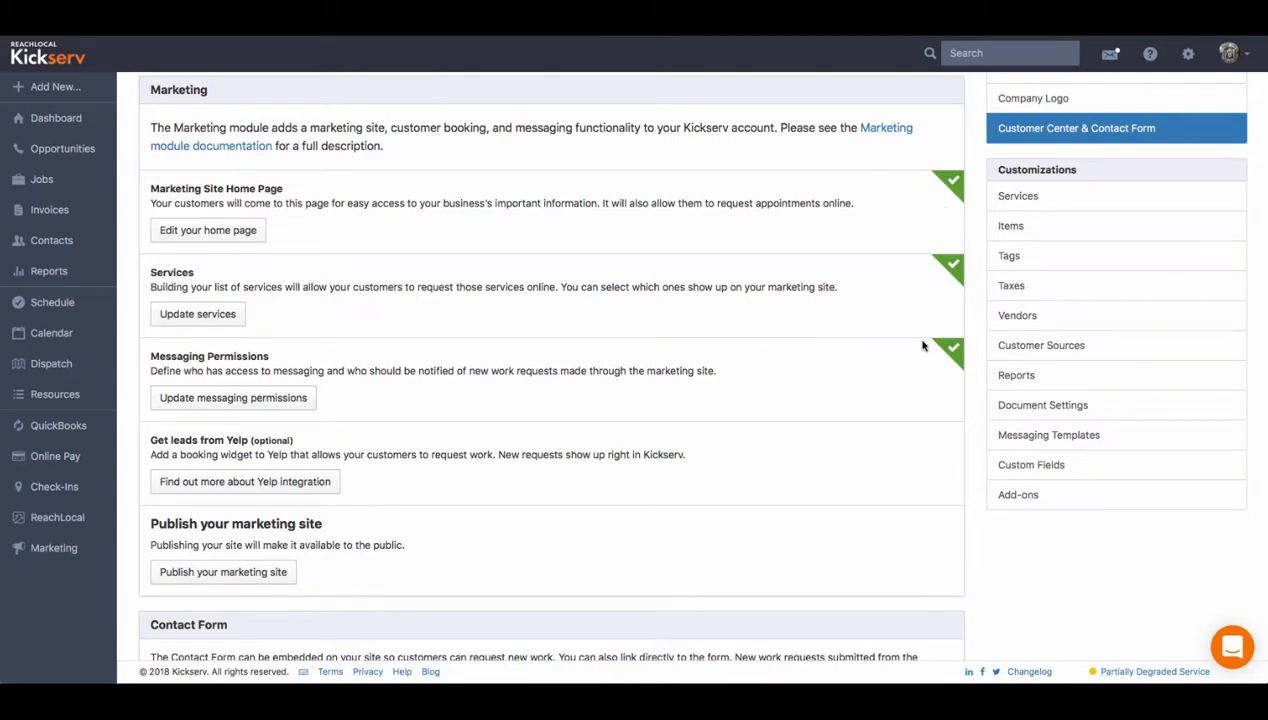
{"action": "scroll", "coordinate": [896, 404], "scroll_direction": "down", "scroll_amount": 5}
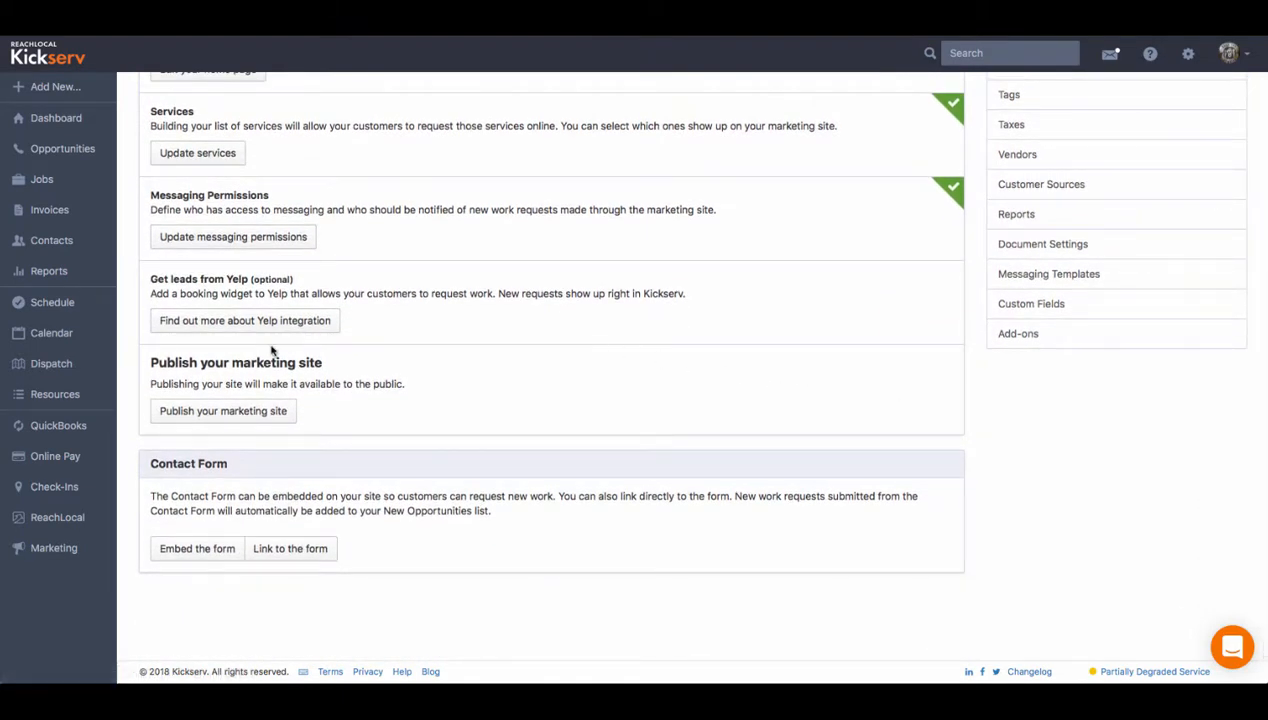
{"action": "left_click", "coordinate": [218, 411]}
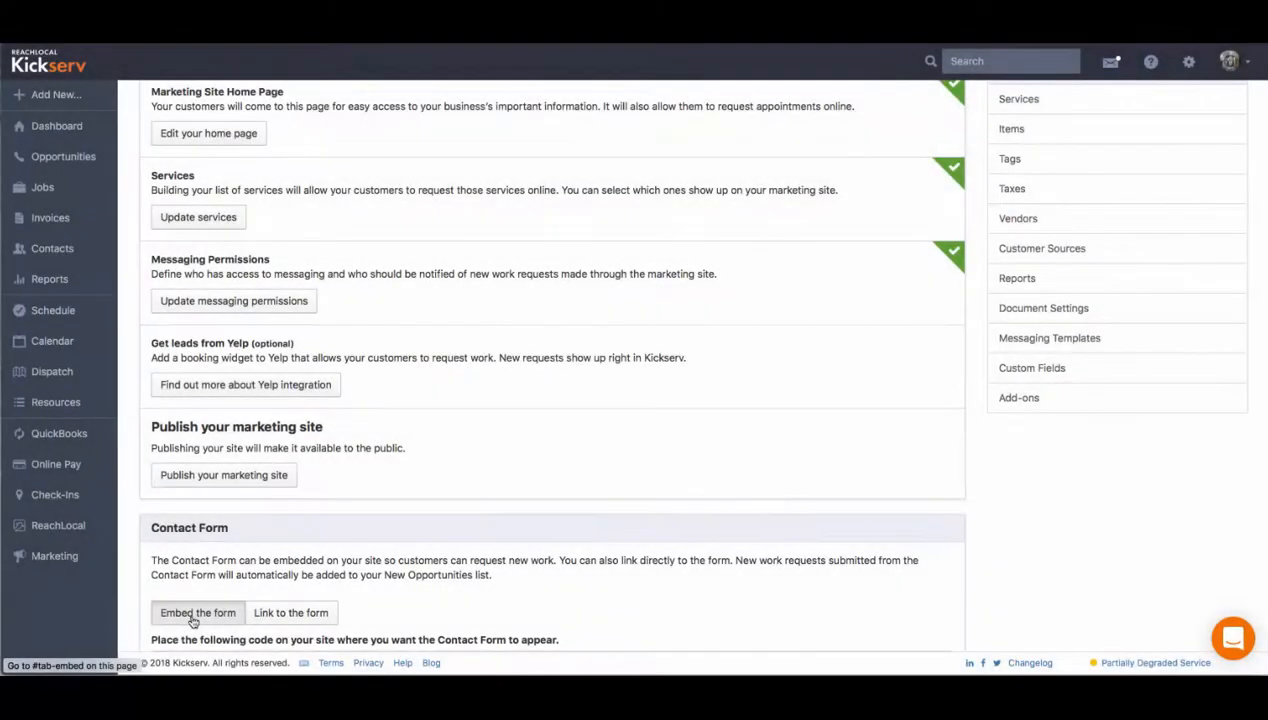
- Show the contact form's embed code and then its direct link URL
{"action": "left_click", "coordinate": [193, 615]}
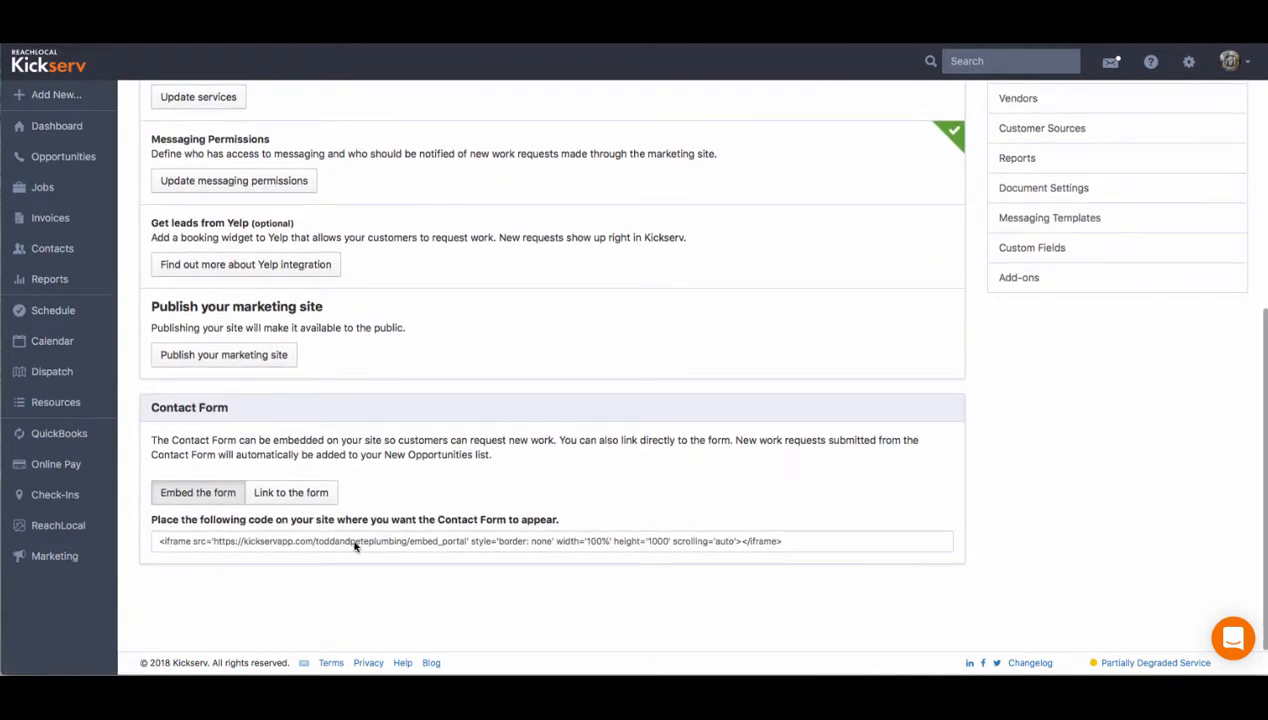
{"action": "left_click", "coordinate": [292, 497]}
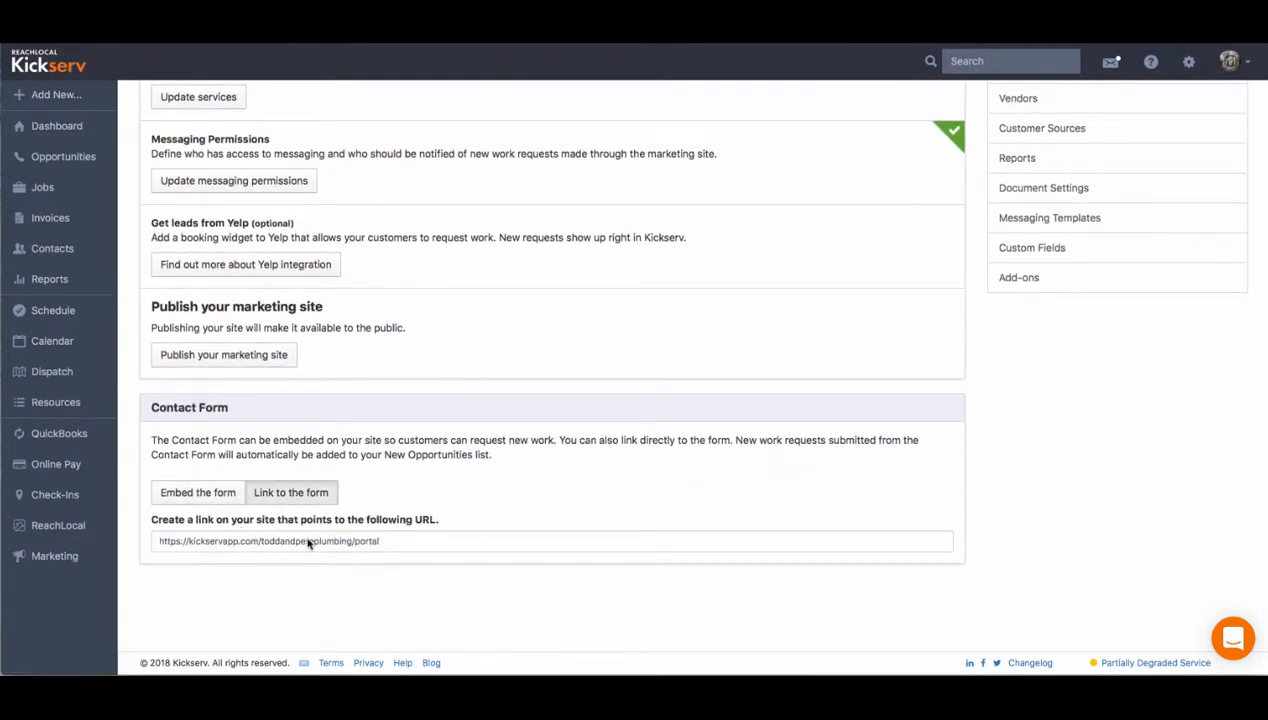
- Fill in the contact form with the customer's name, e-mail, phone number and street address
{"action": "type", "text": "M"}
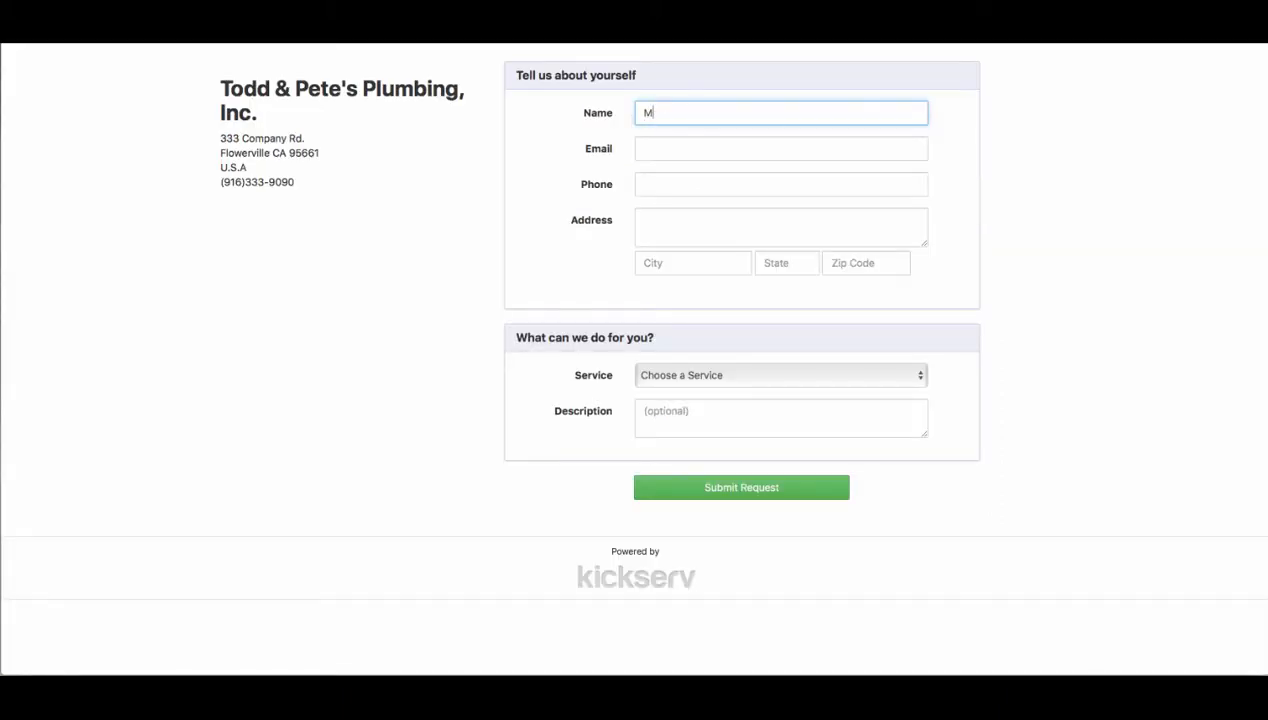
{"action": "type", "text": "att Smith"}
{"action": "key", "text": "Tab"}
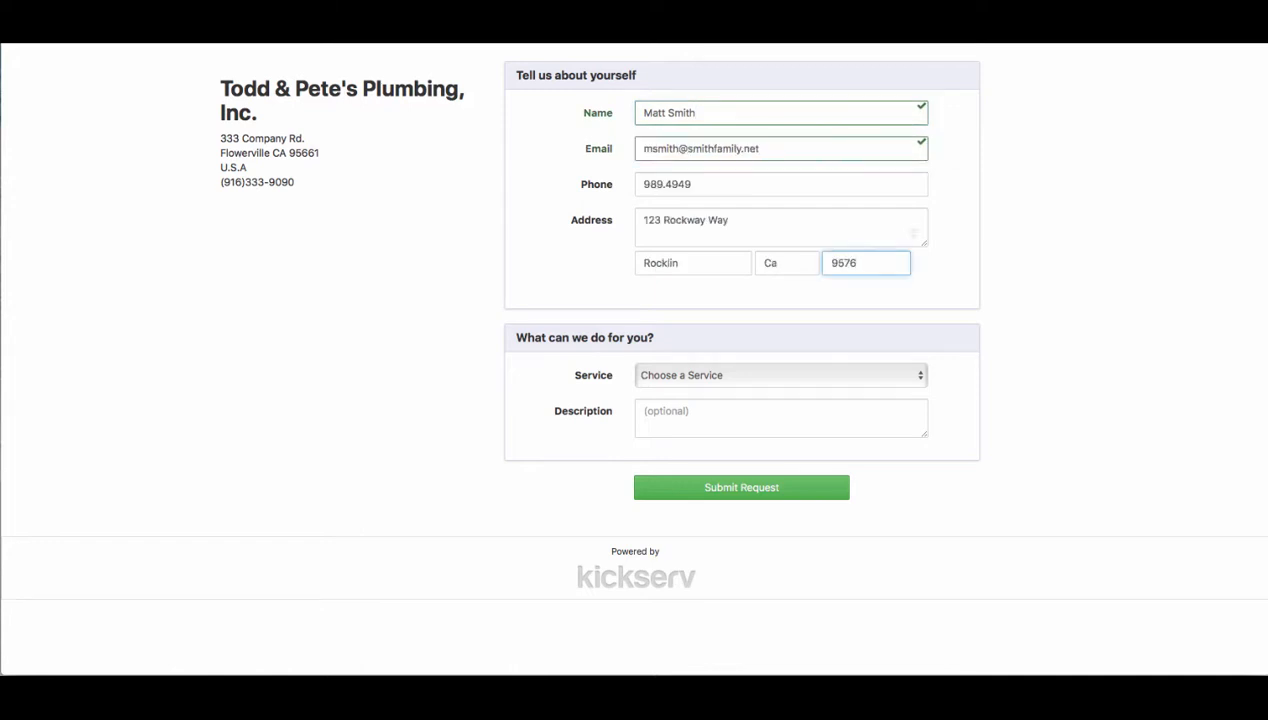
{"action": "type", "text": "767"}
{"action": "key", "text": "Tab"}
- Choose Drain repair as the requested service and enter the description 'the kitchen sink leaks'
{"action": "key", "text": "space"}
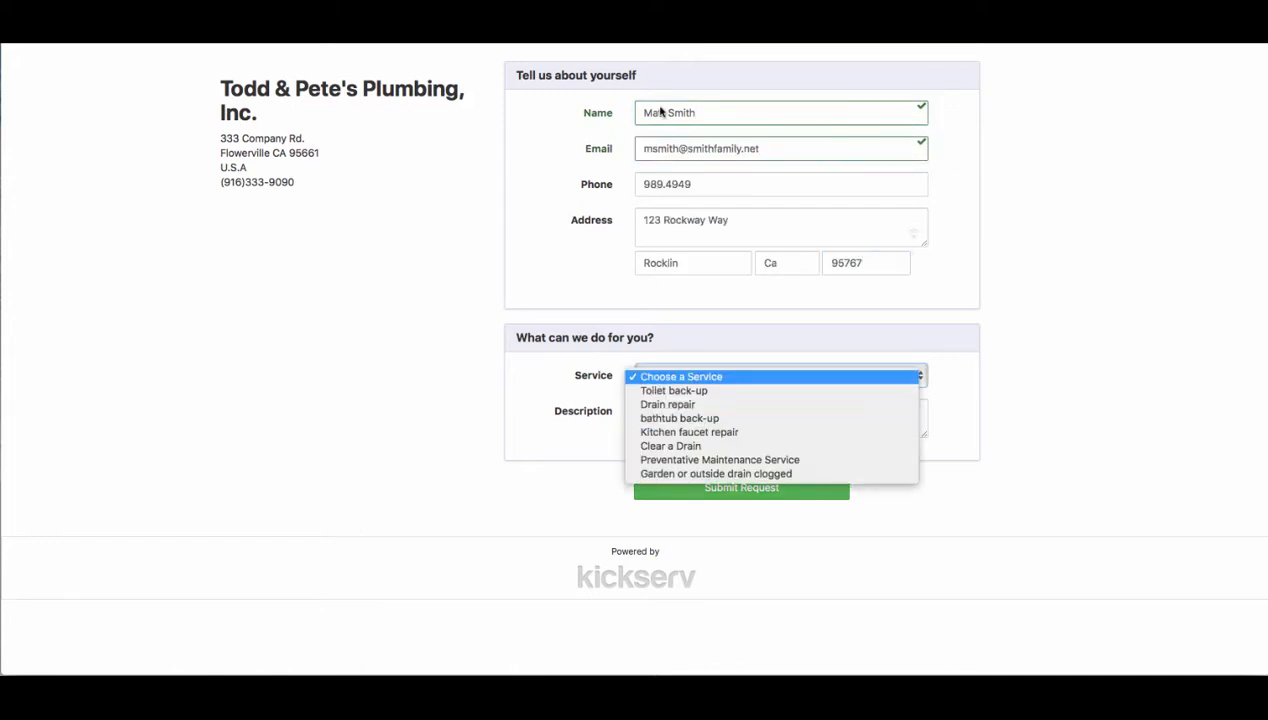
{"action": "key", "text": "Down"}
{"action": "key", "text": "Down"}
{"action": "key", "text": "Return"}
{"action": "key", "text": "Tab"}
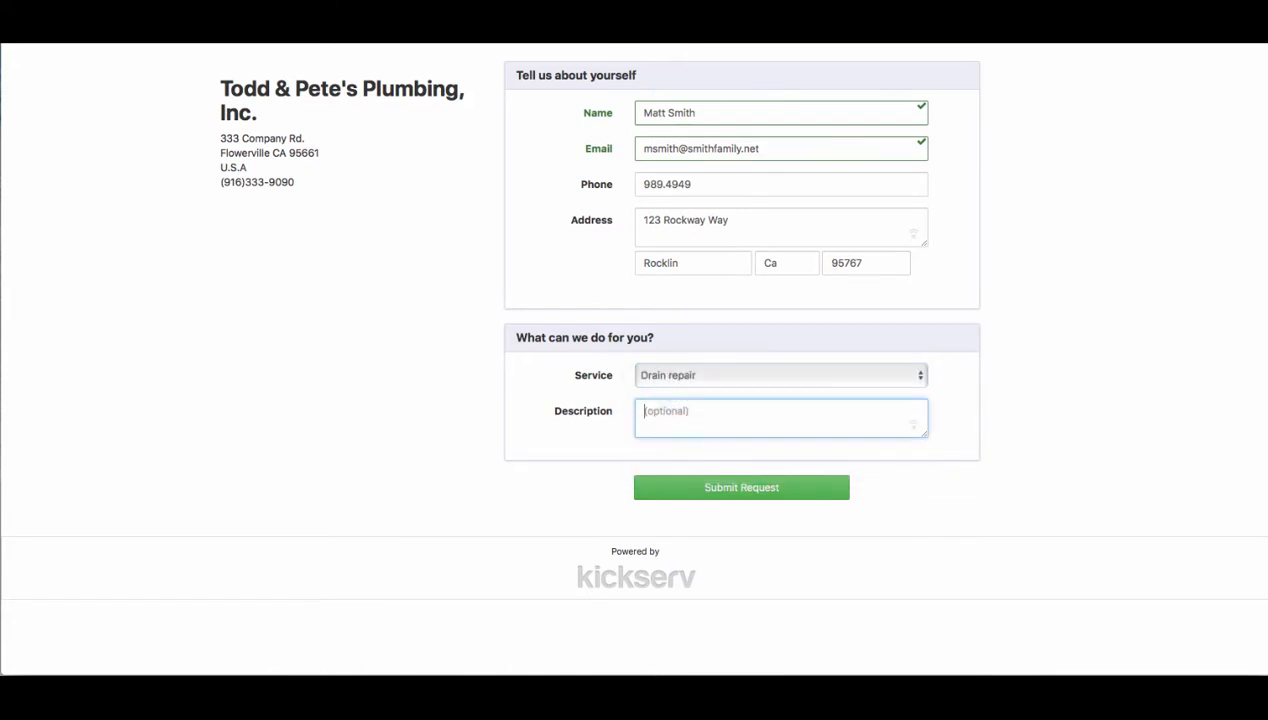
{"action": "type", "text": "the kitchen sink leaks"}
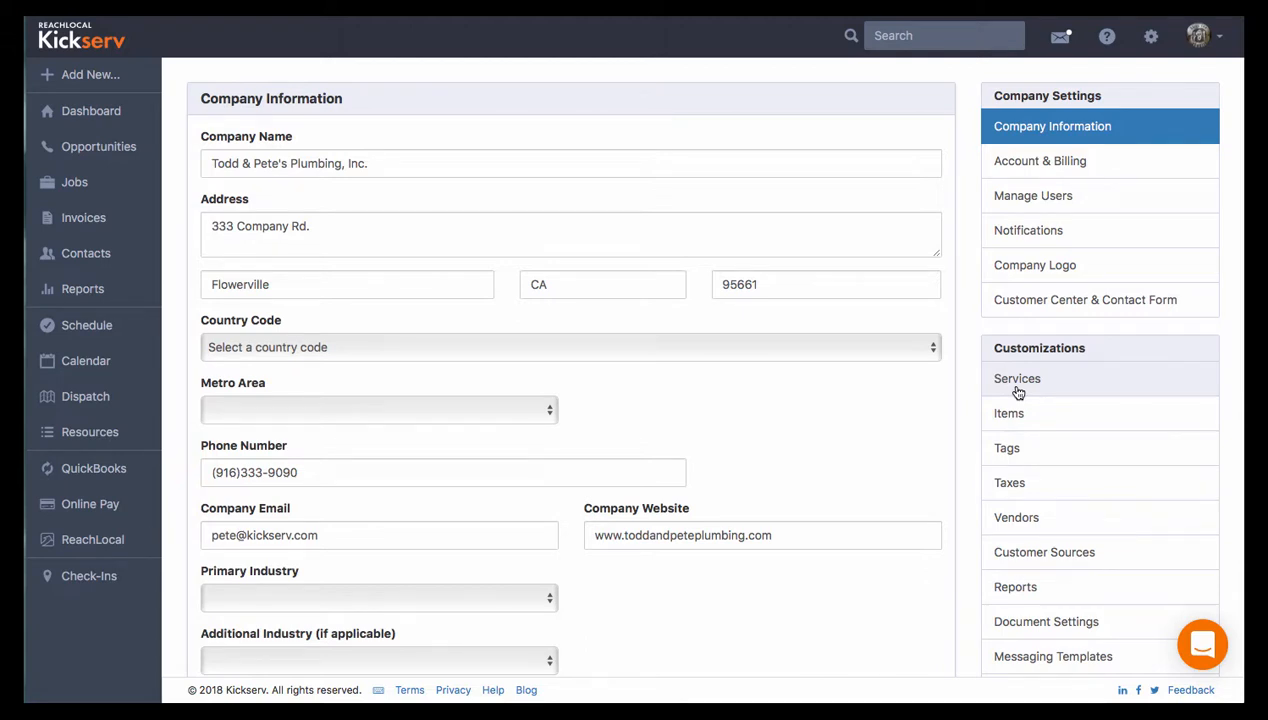
- Start a new service named 'service name...' with the marketing description 'in general what my service is...'
{"action": "left_click", "coordinate": [1018, 390]}
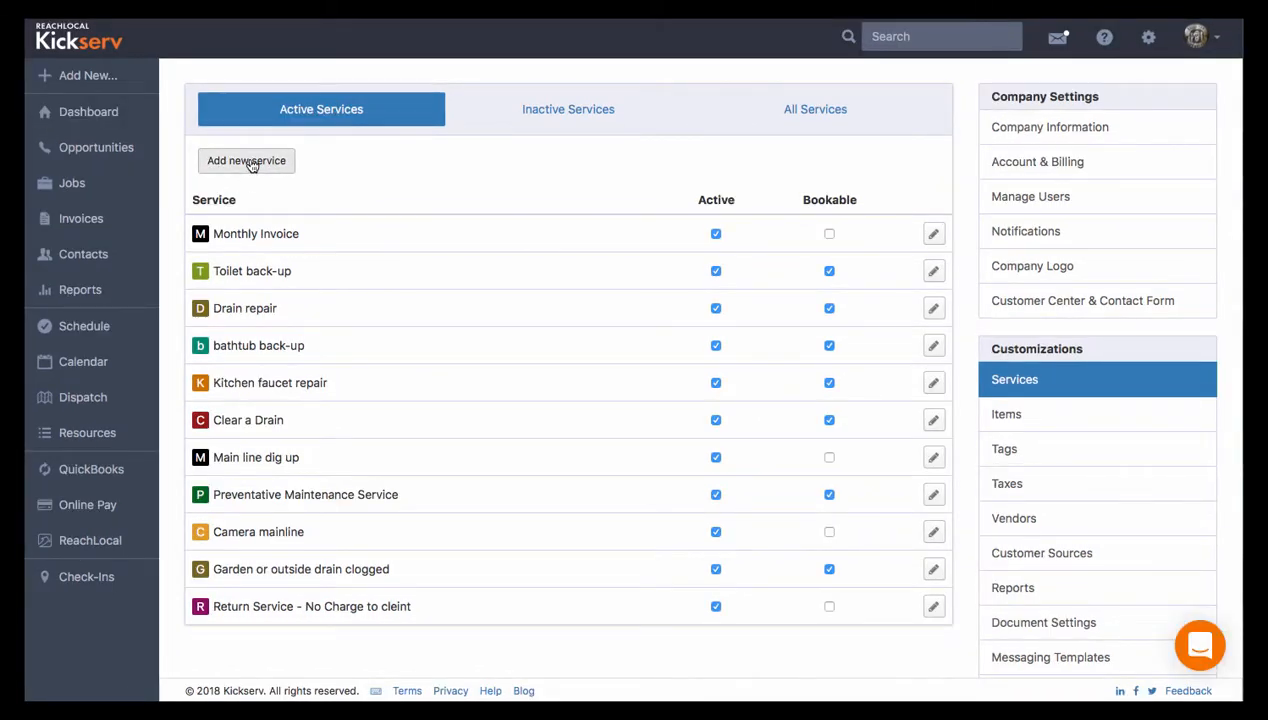
{"action": "left_click", "coordinate": [250, 161]}
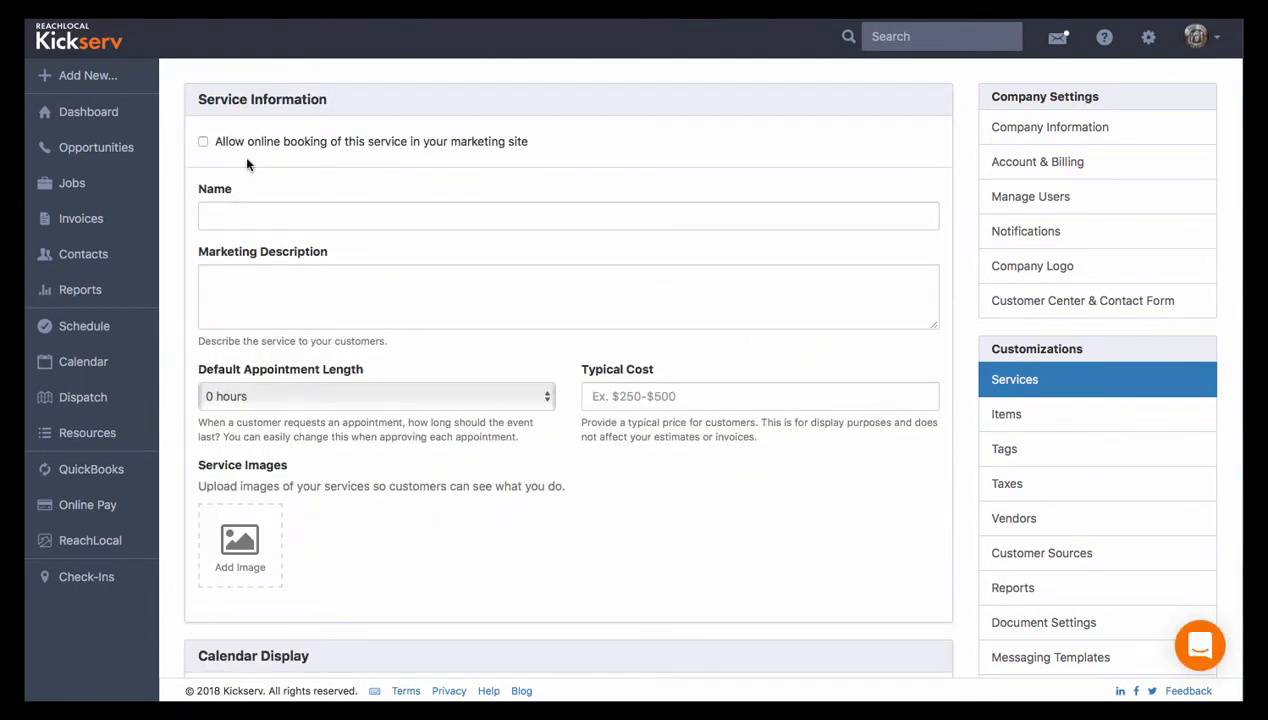
{"action": "left_click", "coordinate": [239, 211]}
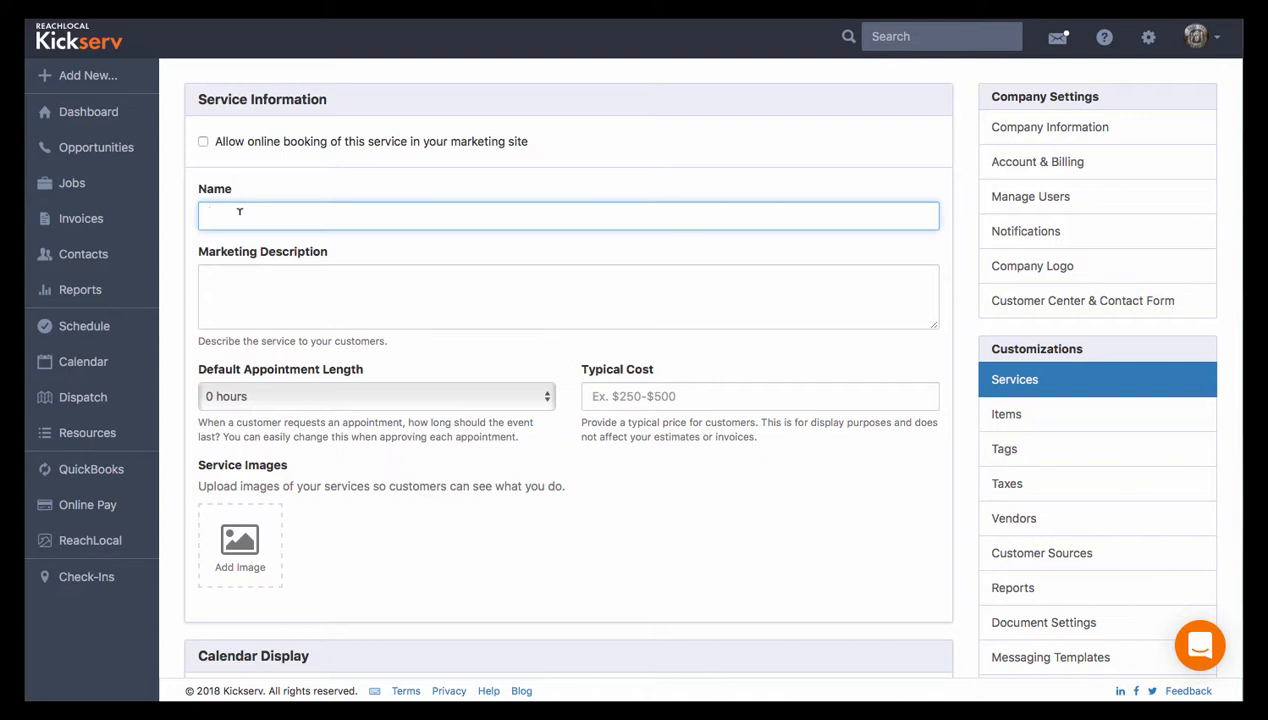
{"action": "type", "text": "service name..."}
{"action": "key", "text": "Tab"}
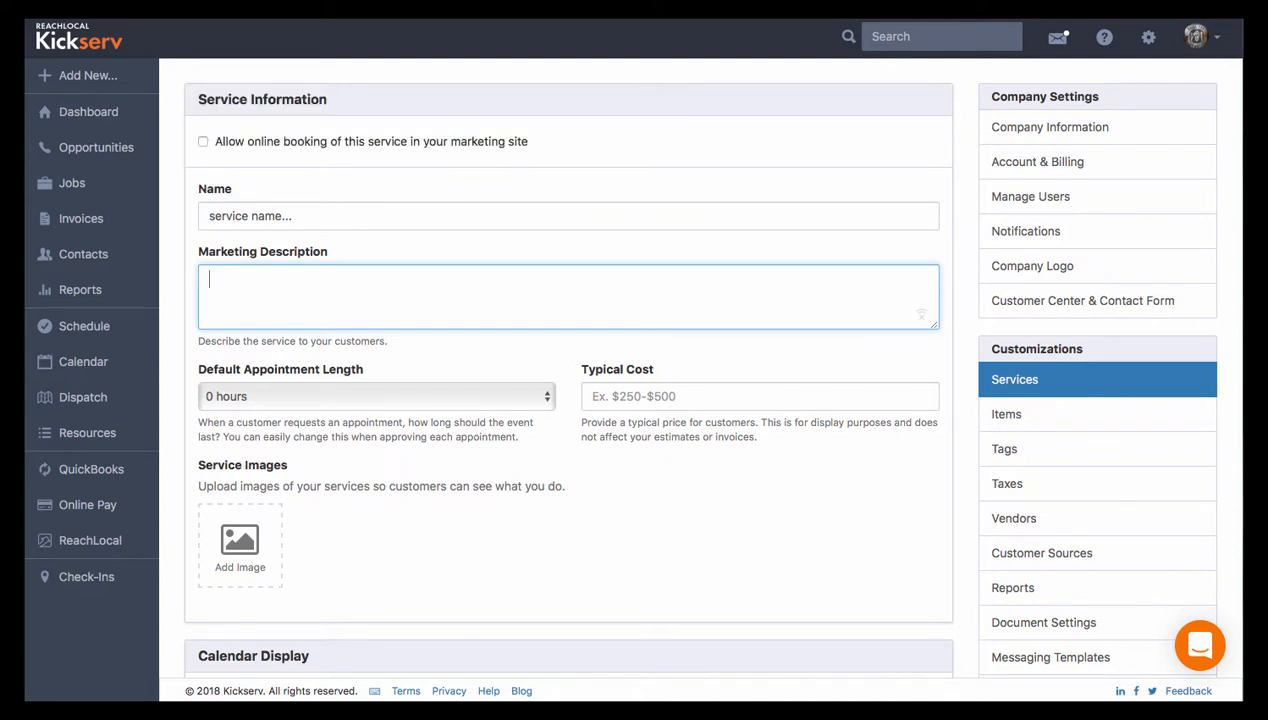
{"action": "type", "text": "in general what my service "}
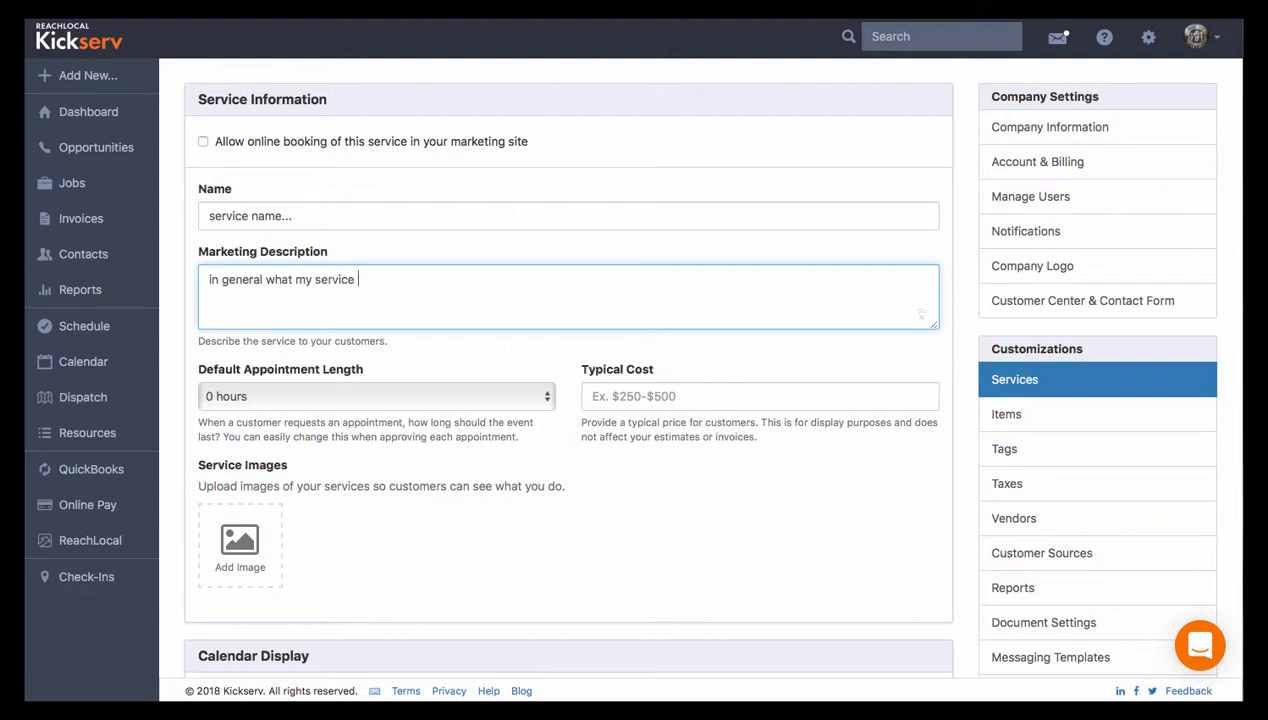
{"action": "type", "text": "is..."}
- Review the new service's default appointment length, calendar display, order and status options
{"action": "left_click", "coordinate": [546, 397]}
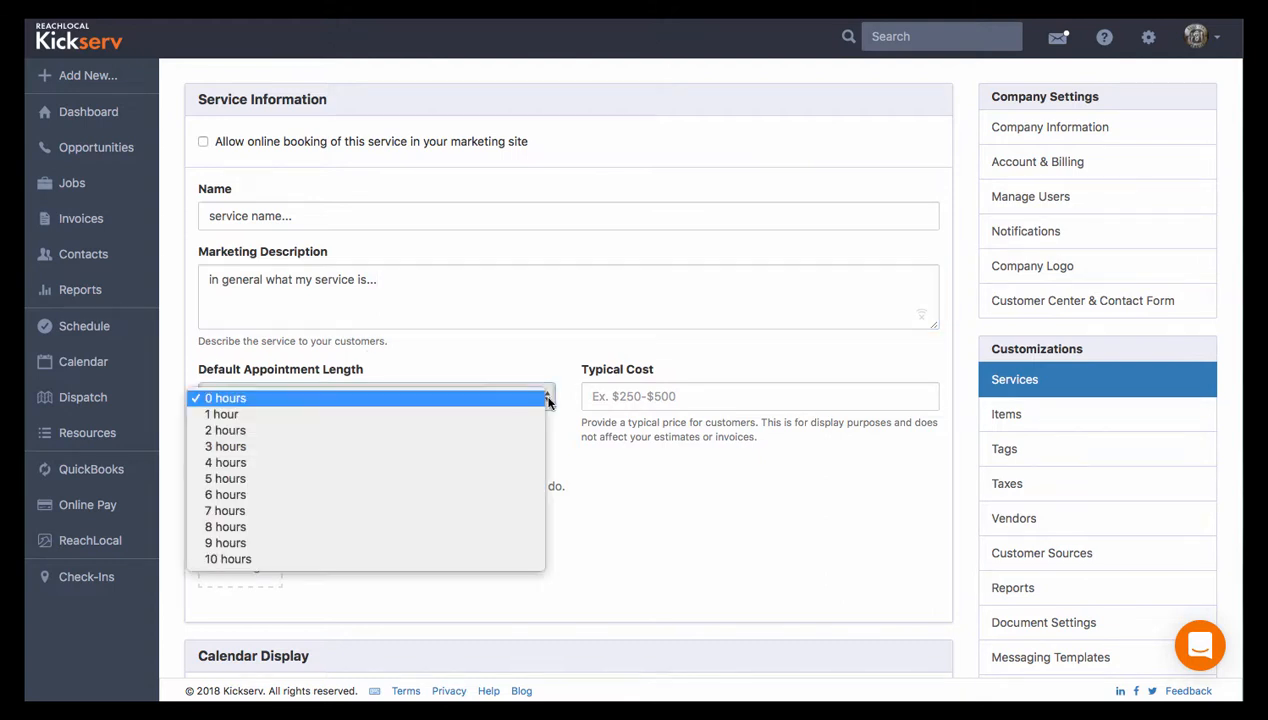
{"action": "left_click", "coordinate": [548, 400]}
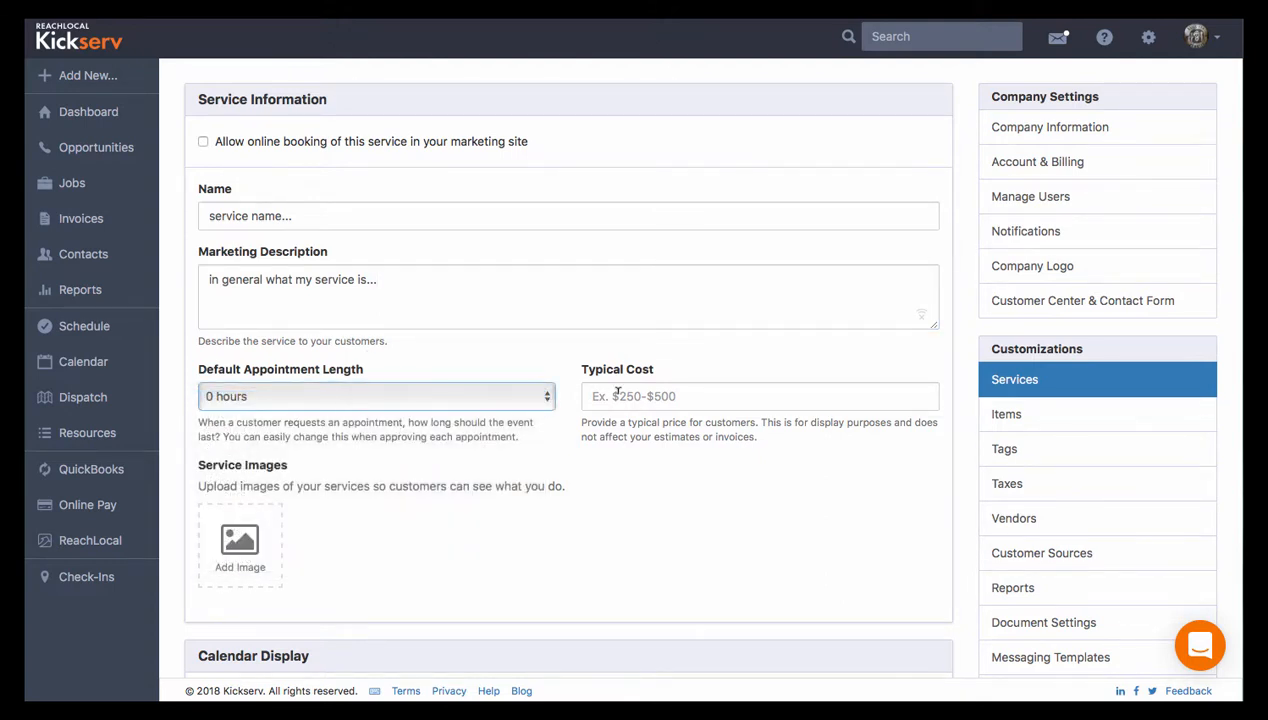
{"action": "scroll", "coordinate": [377, 558], "scroll_direction": "down", "scroll_amount": 5}
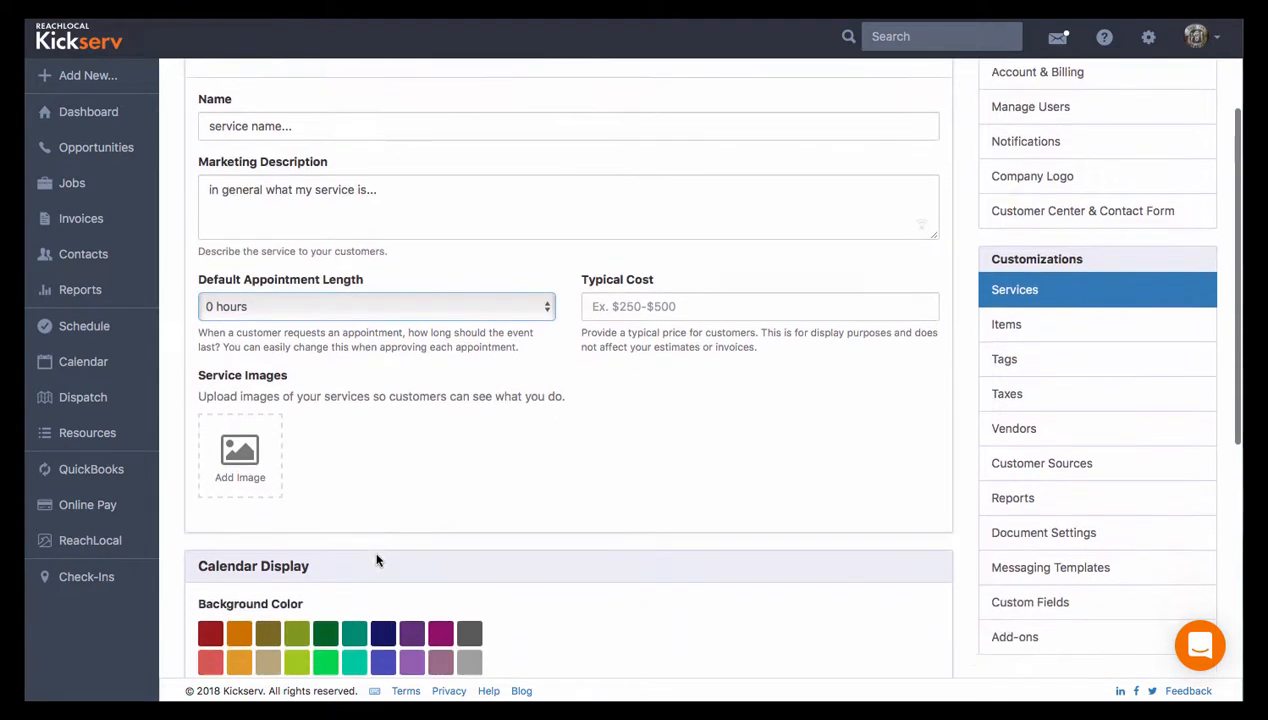
{"action": "scroll", "coordinate": [377, 558], "scroll_direction": "down", "scroll_amount": 2}
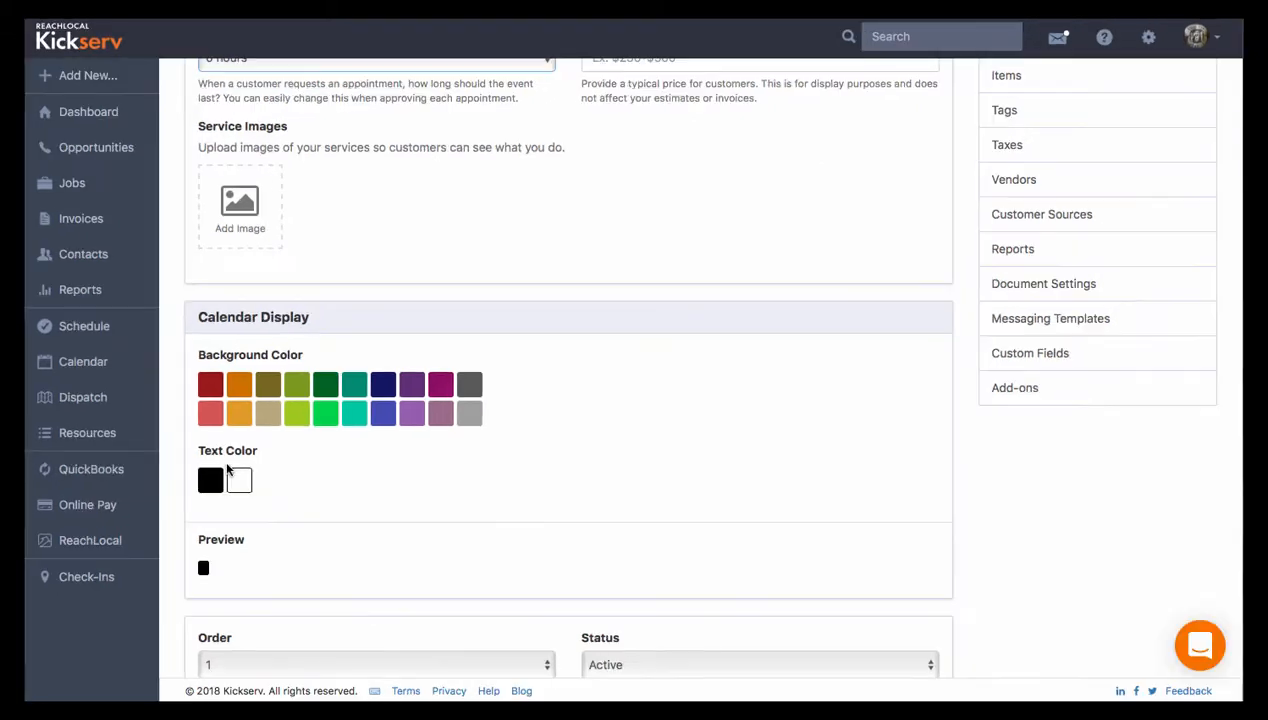
{"action": "scroll", "coordinate": [301, 490], "scroll_direction": "down", "scroll_amount": 3}
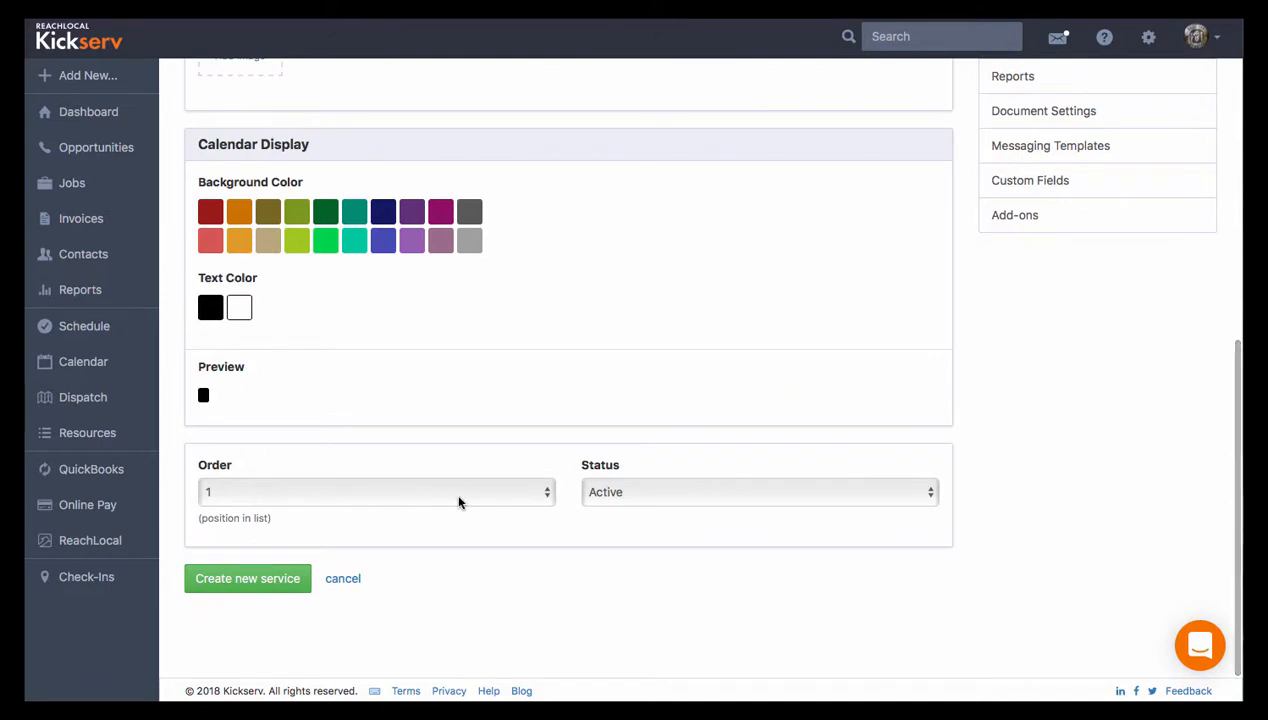
{"action": "left_click", "coordinate": [546, 494]}
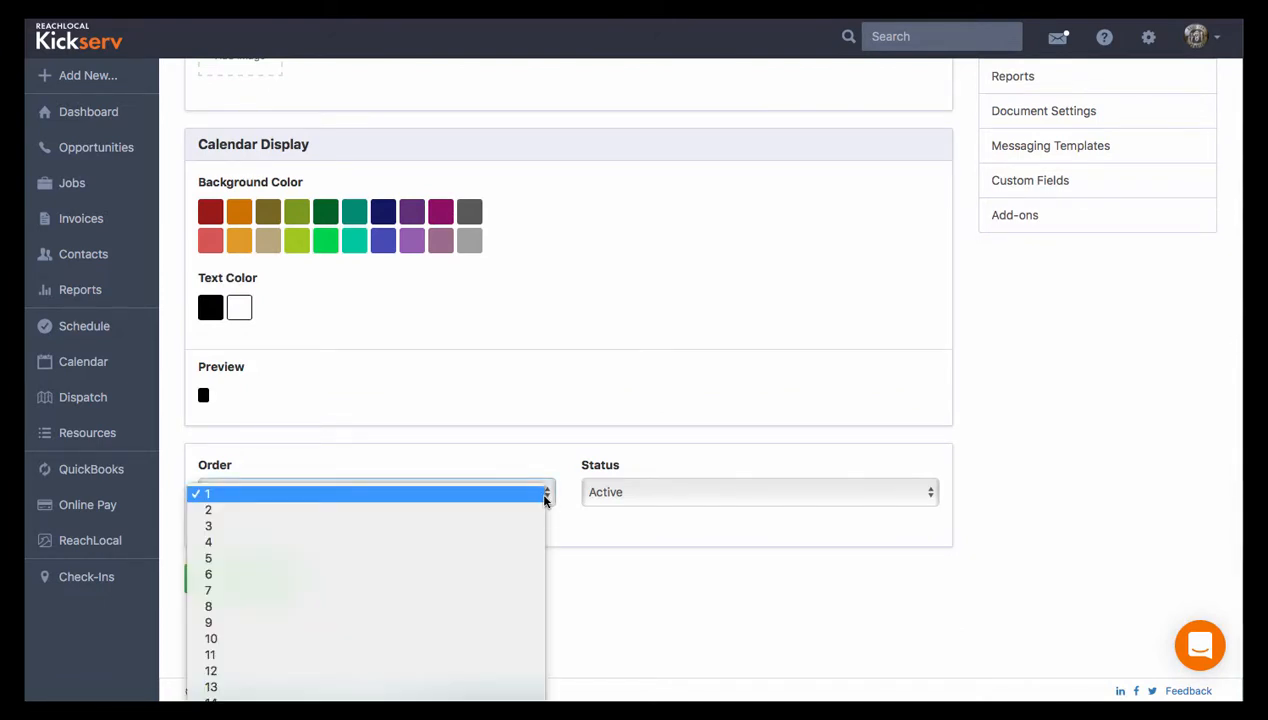
{"action": "left_click", "coordinate": [546, 500]}
{"action": "left_click", "coordinate": [671, 493]}
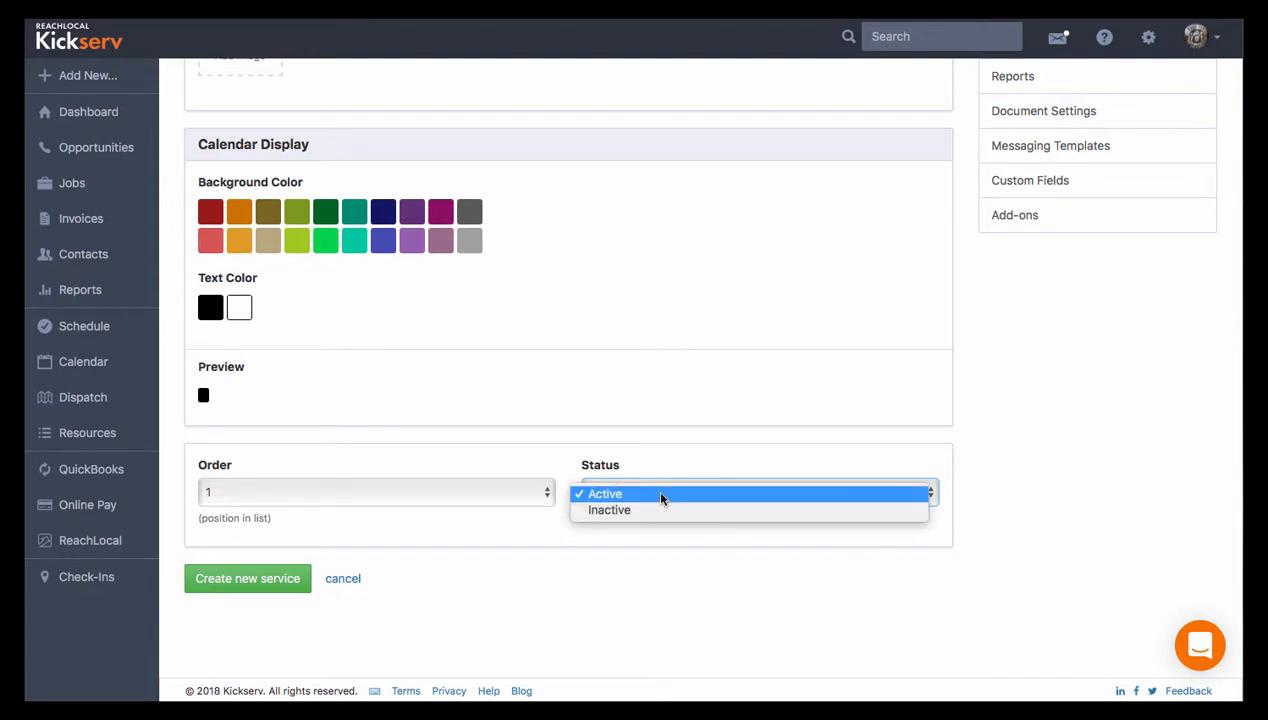
{"action": "left_click", "coordinate": [660, 496]}
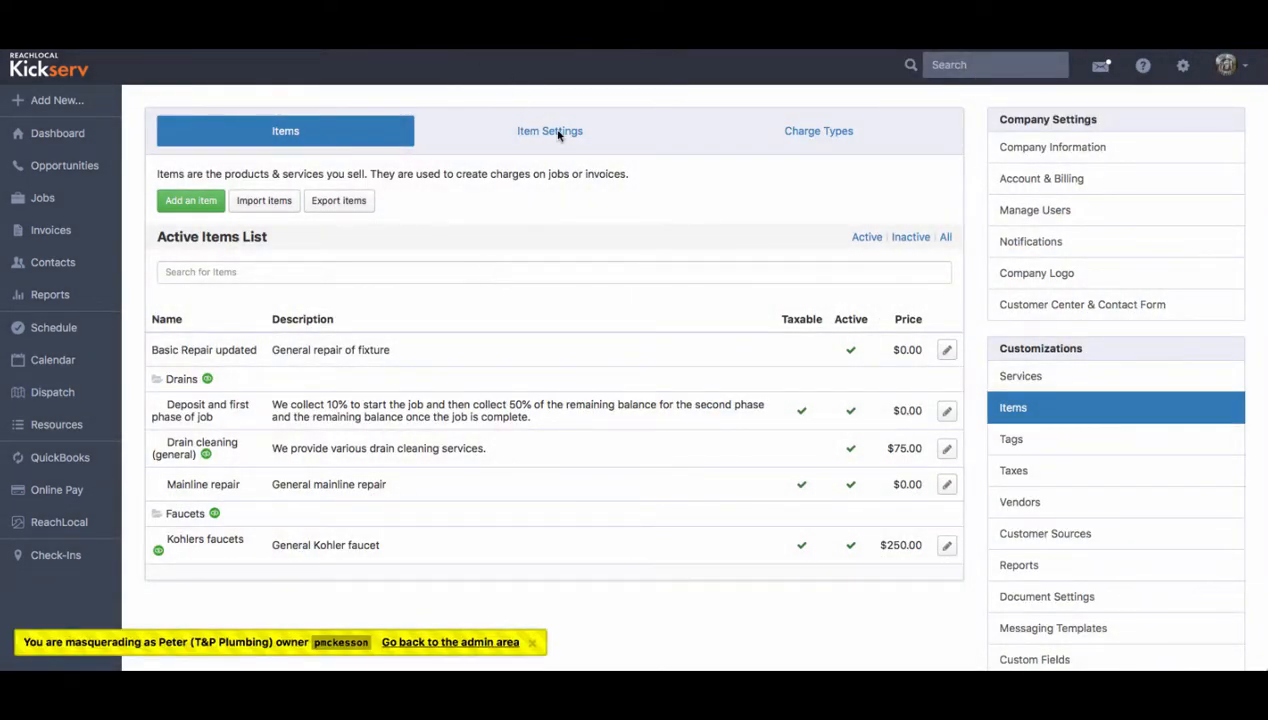
- Browse the item settings and charge types, then the contact and work tag lists
{"action": "left_click", "coordinate": [559, 135]}
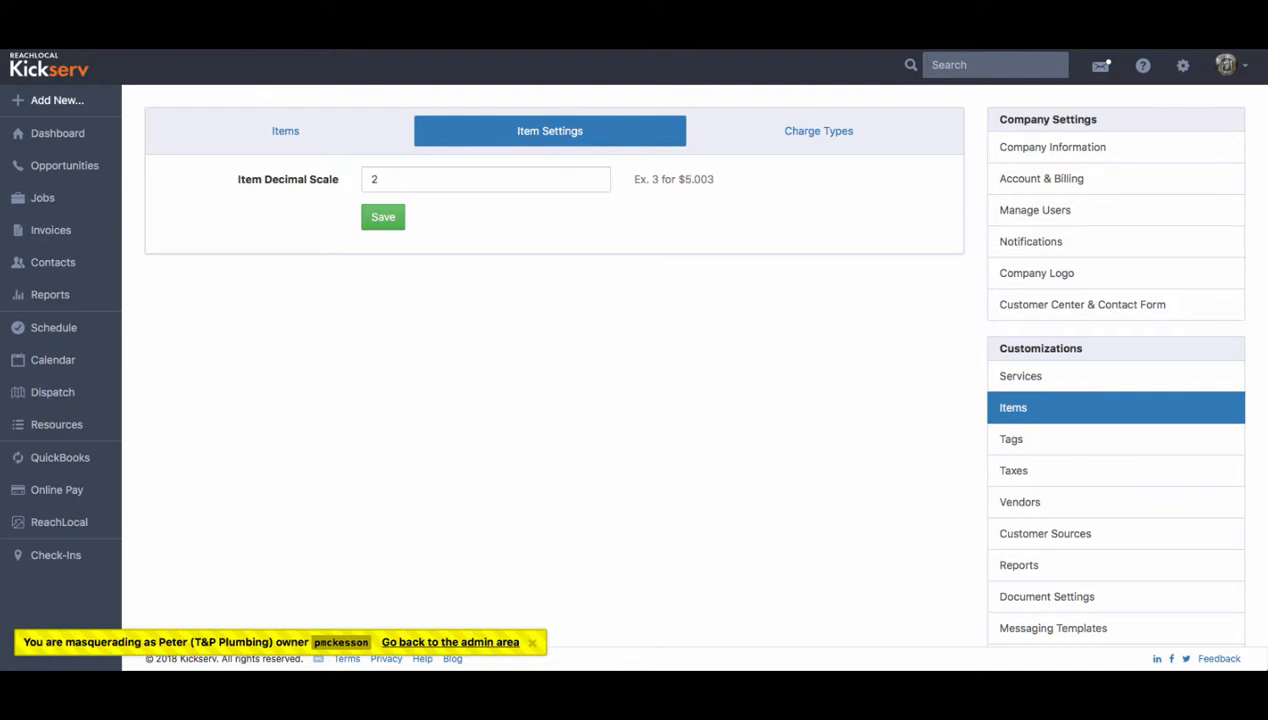
{"action": "left_click", "coordinate": [806, 136]}
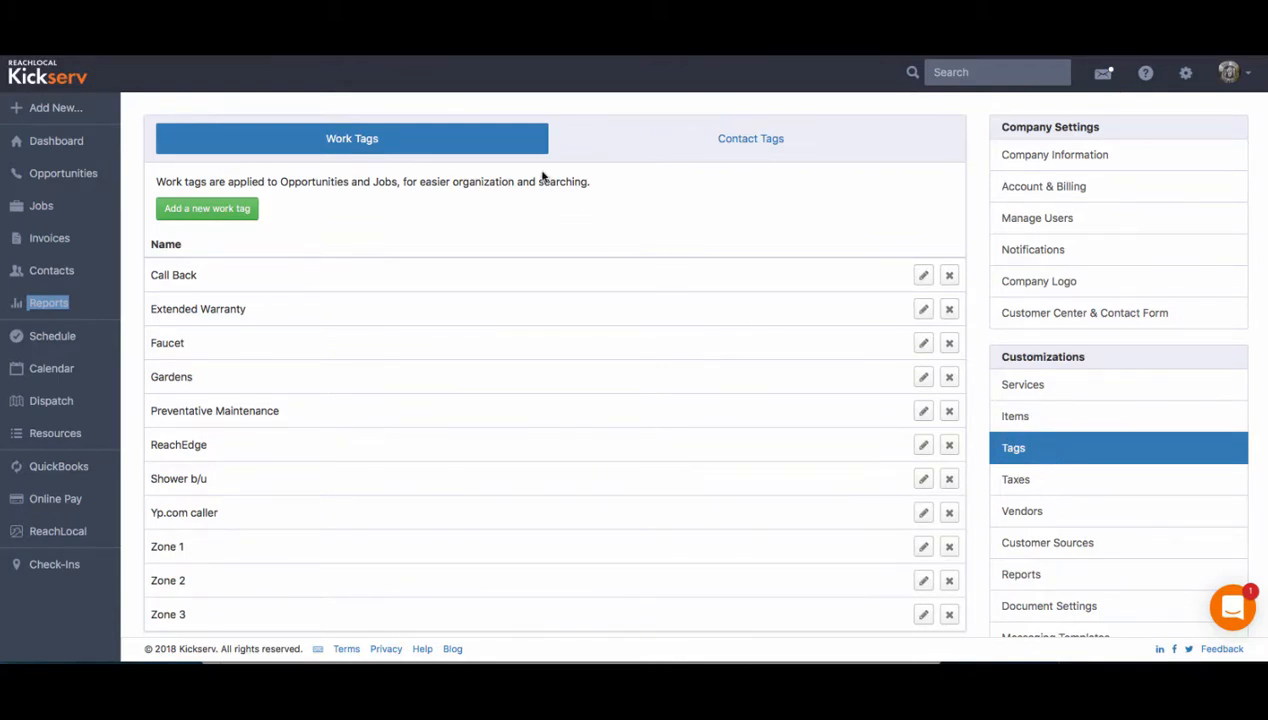
{"action": "left_click", "coordinate": [731, 152]}
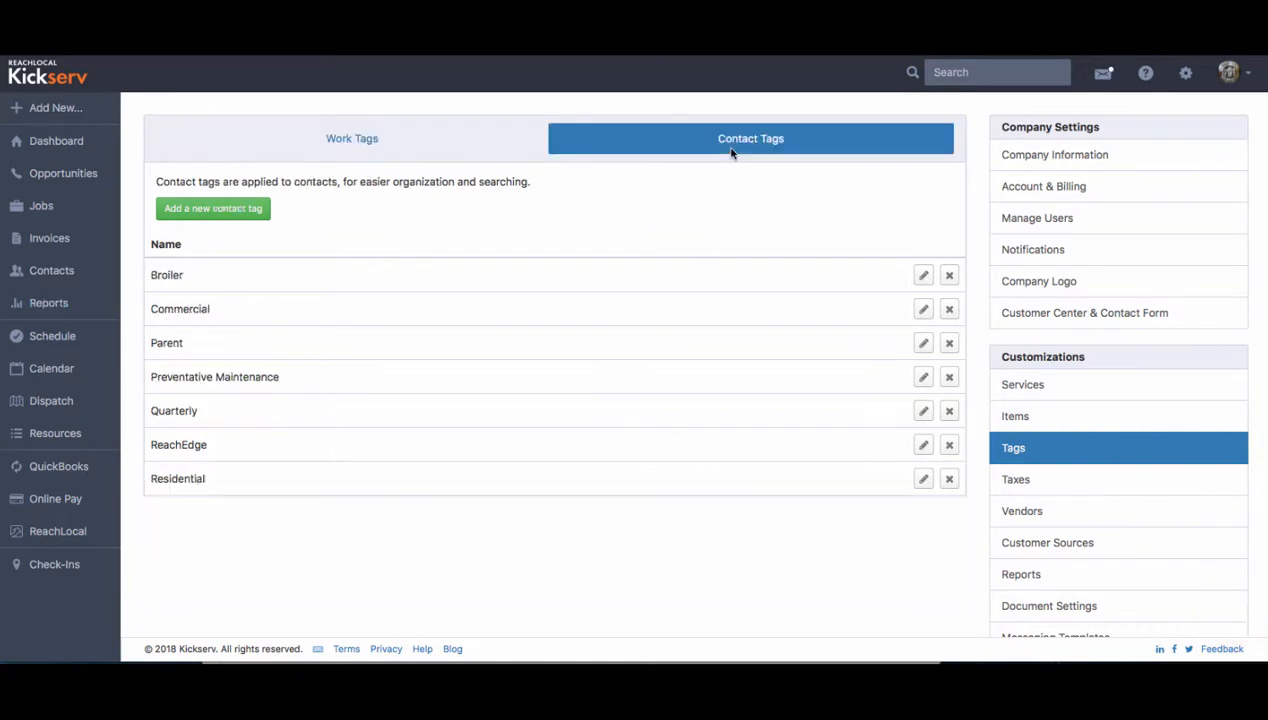
{"action": "left_click", "coordinate": [348, 142]}
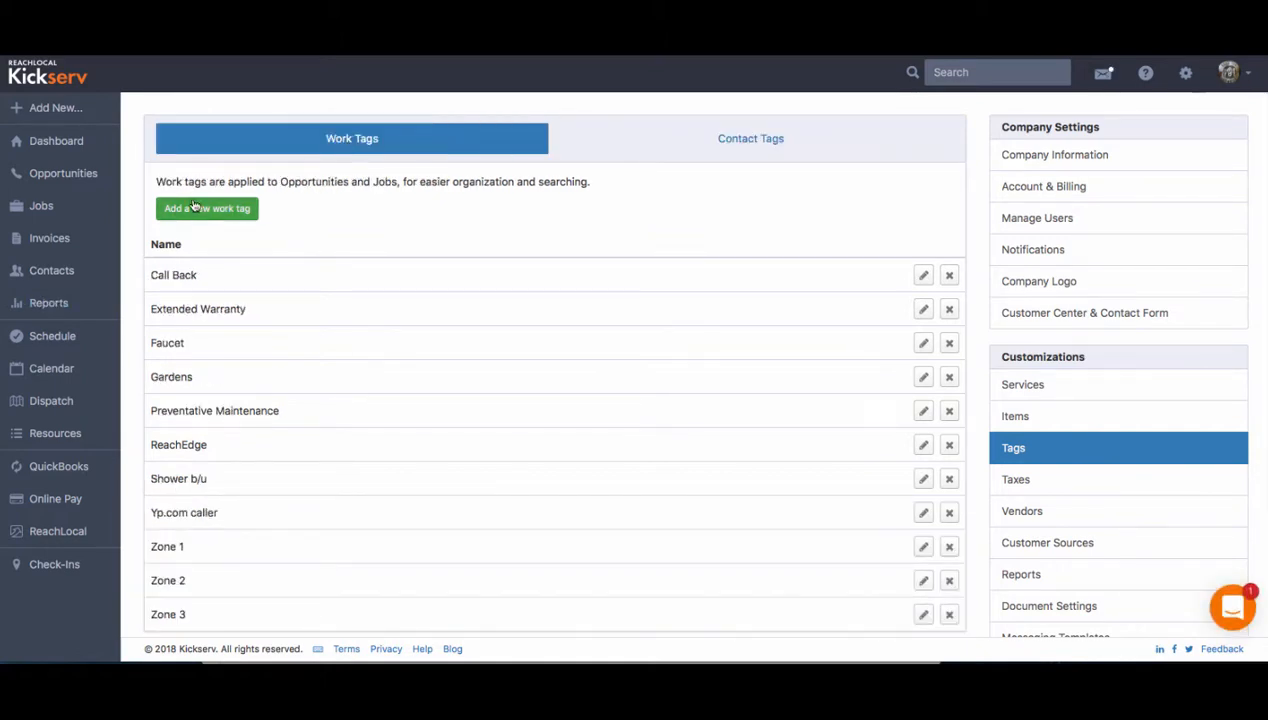
- Add a work tag named 'new tag...'
{"action": "left_click", "coordinate": [199, 207]}
{"action": "left_click", "coordinate": [316, 167]}
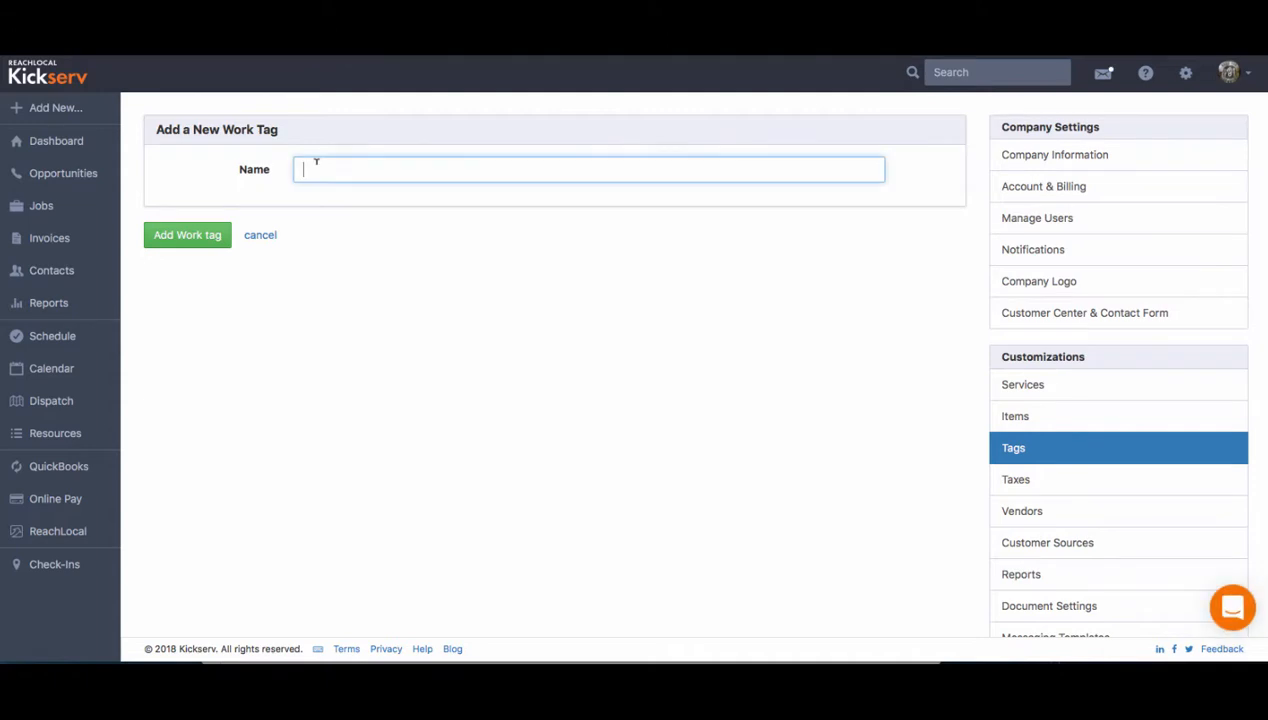
{"action": "type", "text": "new tag..."}
{"action": "left_click", "coordinate": [187, 235]}
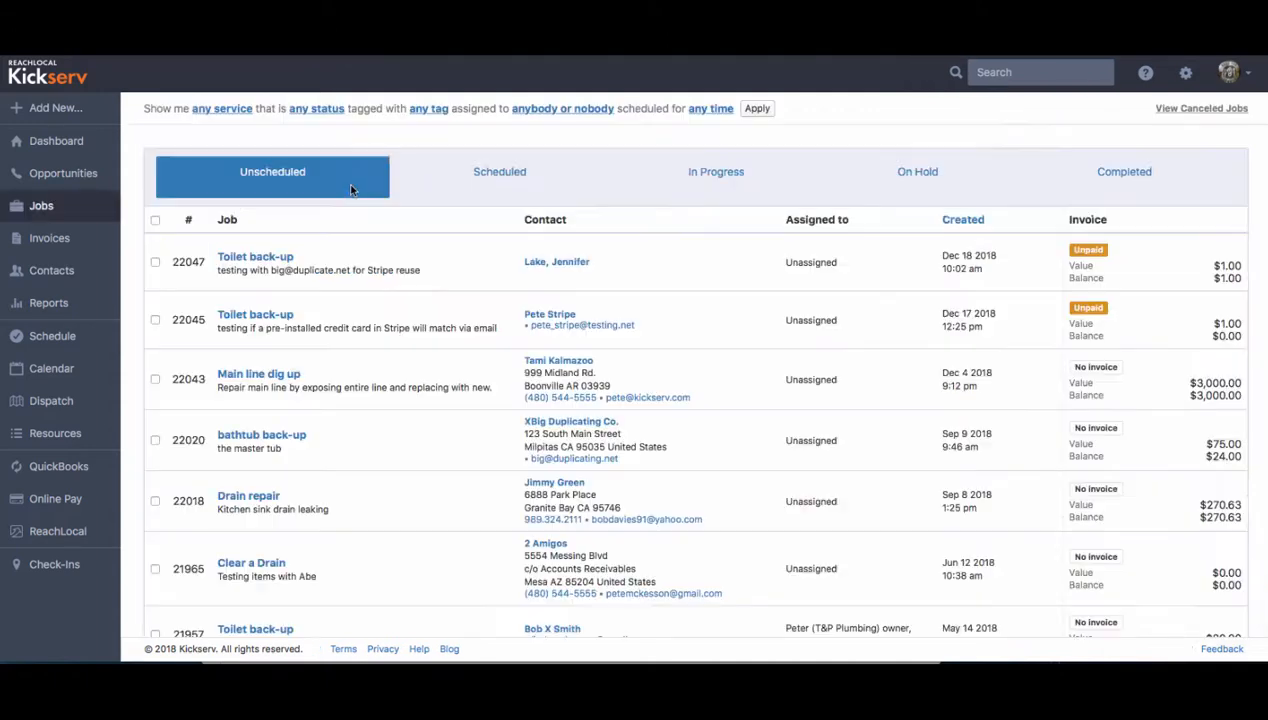
- Open the Toilet back-up job and look through its tag picker for the new tag
{"action": "left_click", "coordinate": [273, 259]}
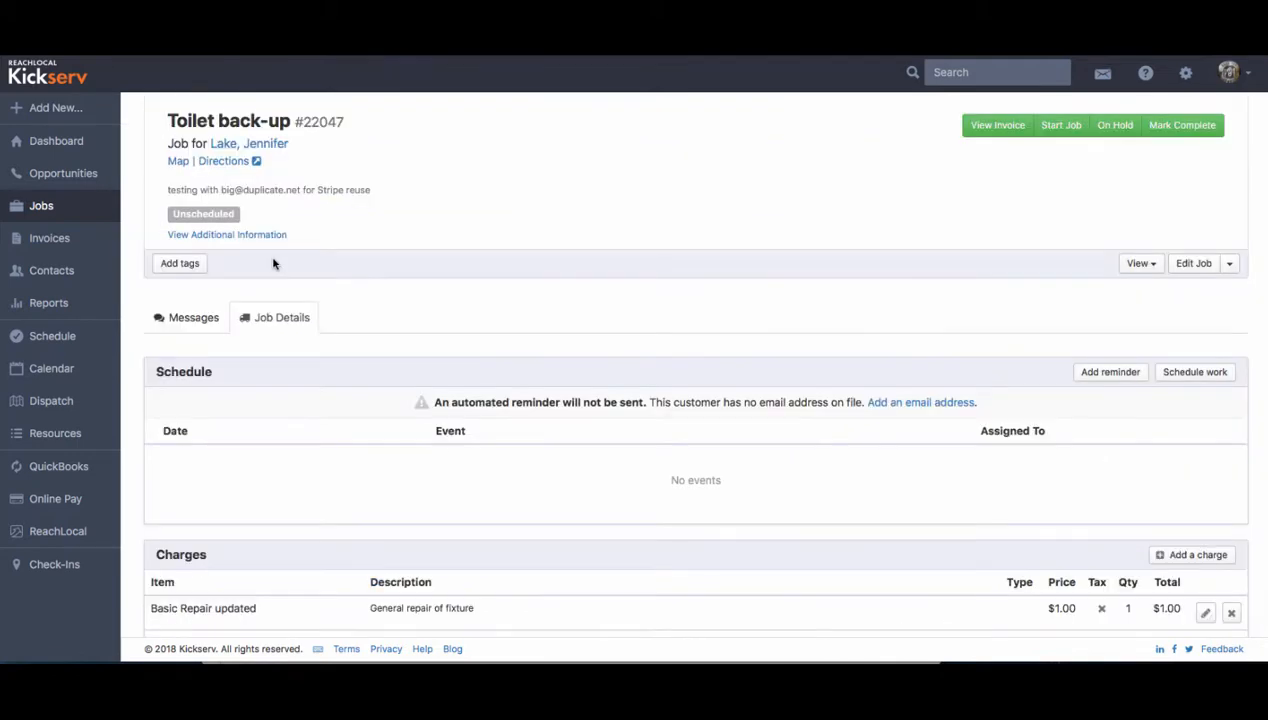
{"action": "left_click", "coordinate": [166, 263]}
{"action": "scroll", "coordinate": [181, 354], "scroll_direction": "down", "scroll_amount": 1}
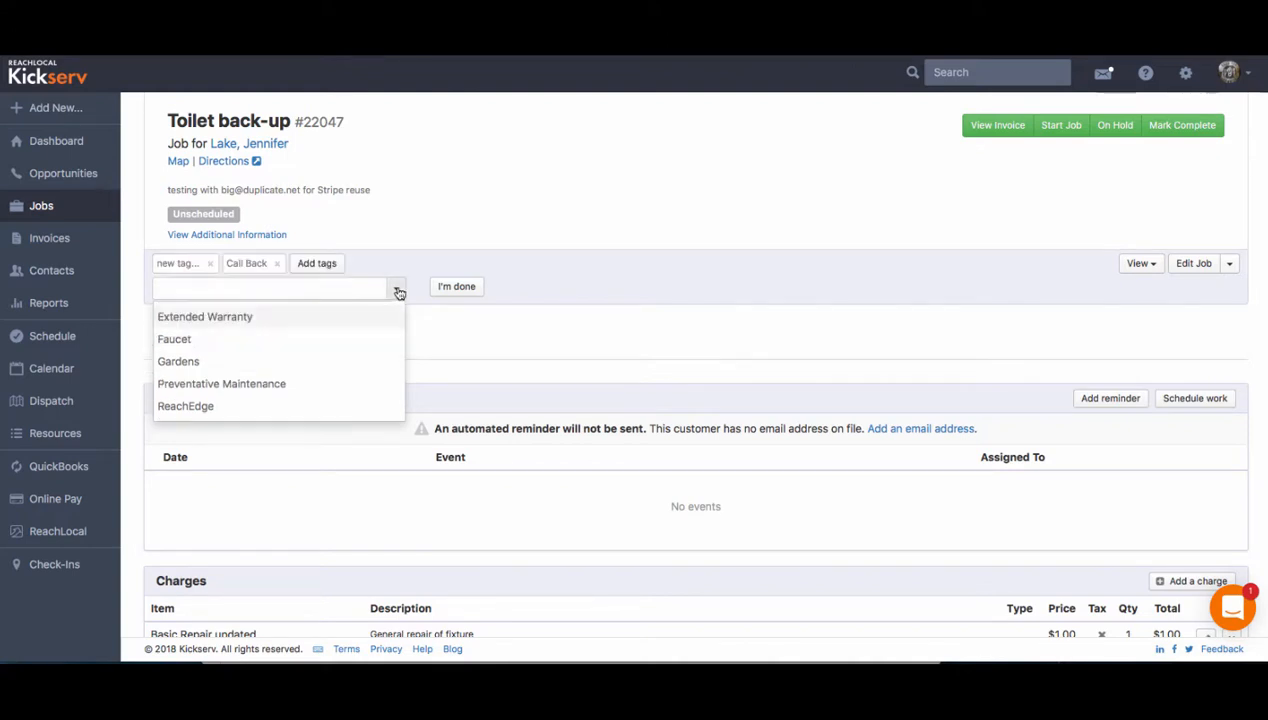
{"action": "left_click", "coordinate": [456, 286]}
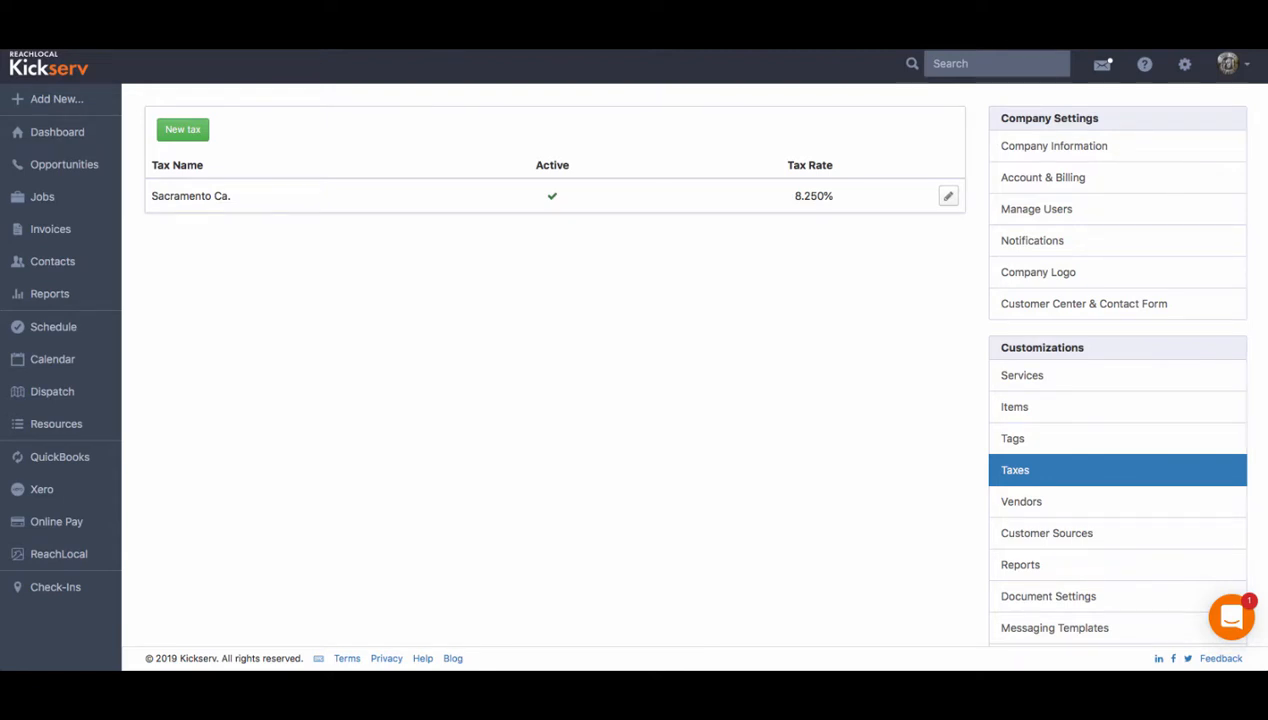
- Open the Sacramento Ca. tax for editing and a job's new-expense form
{"action": "left_click", "coordinate": [947, 194]}
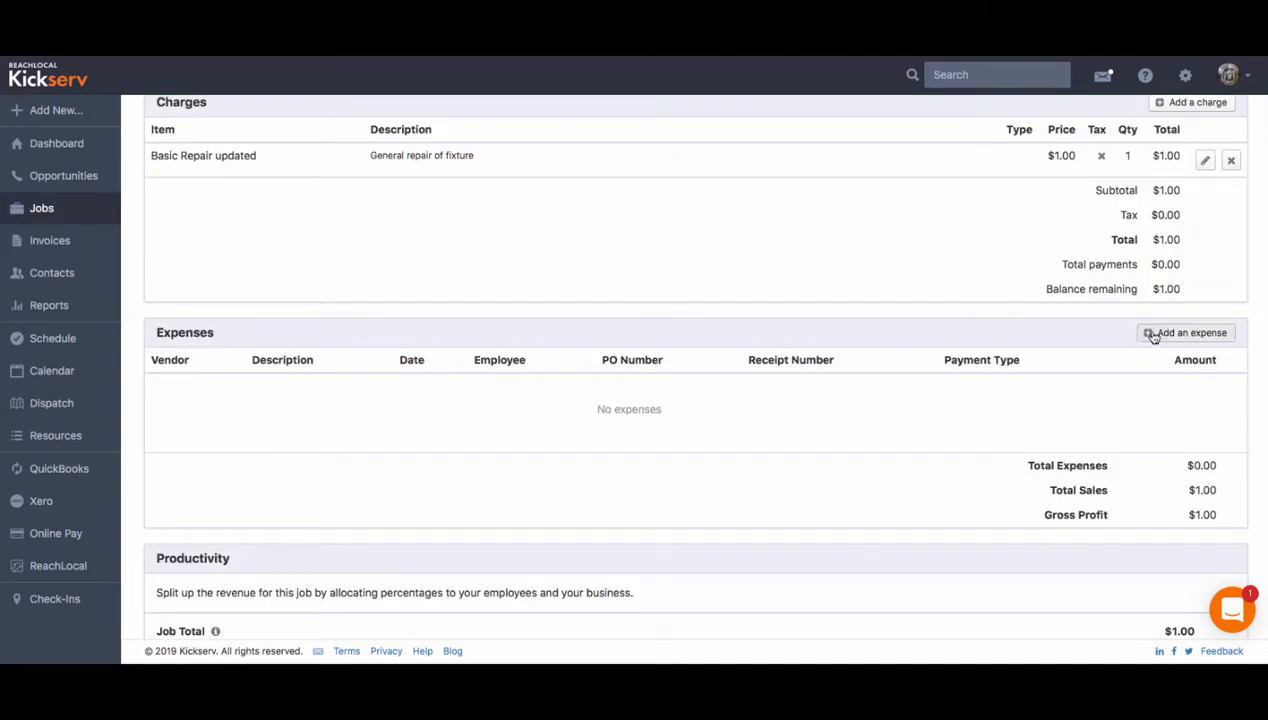
{"action": "left_click", "coordinate": [1152, 335]}
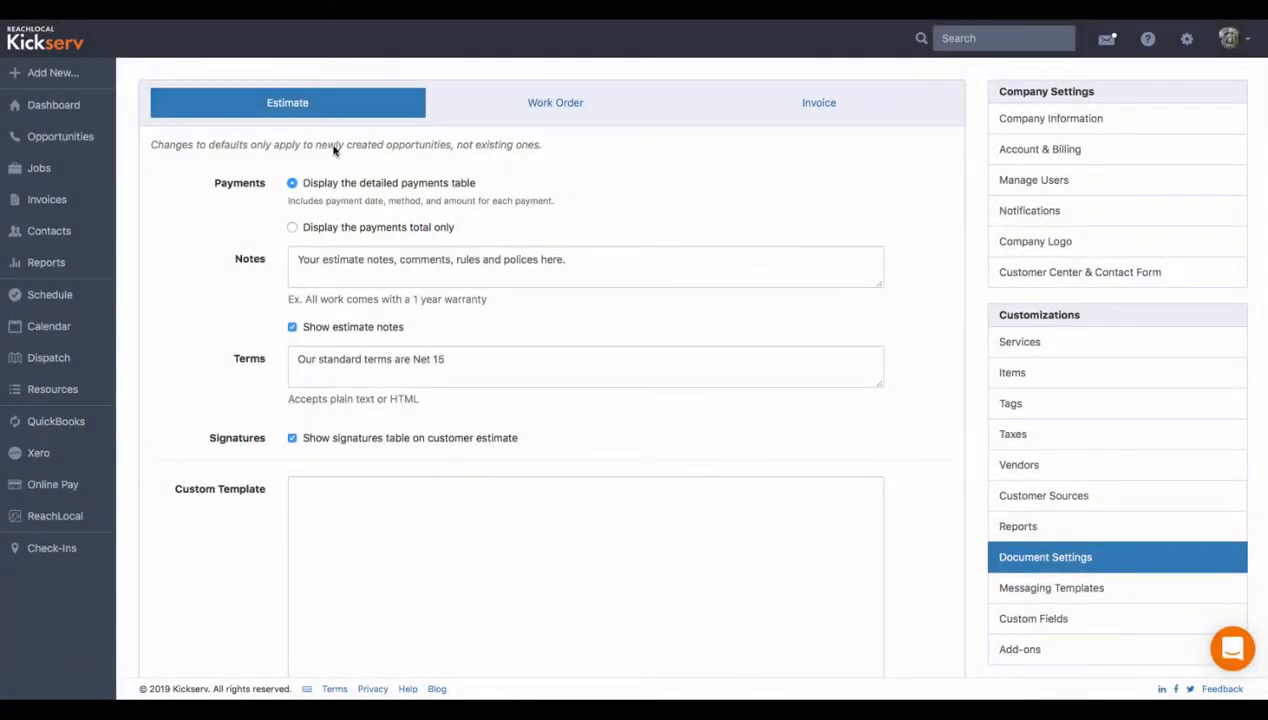
- Compare the default notes and terms in the Invoice and Estimate document settings
{"action": "left_click", "coordinate": [822, 103]}
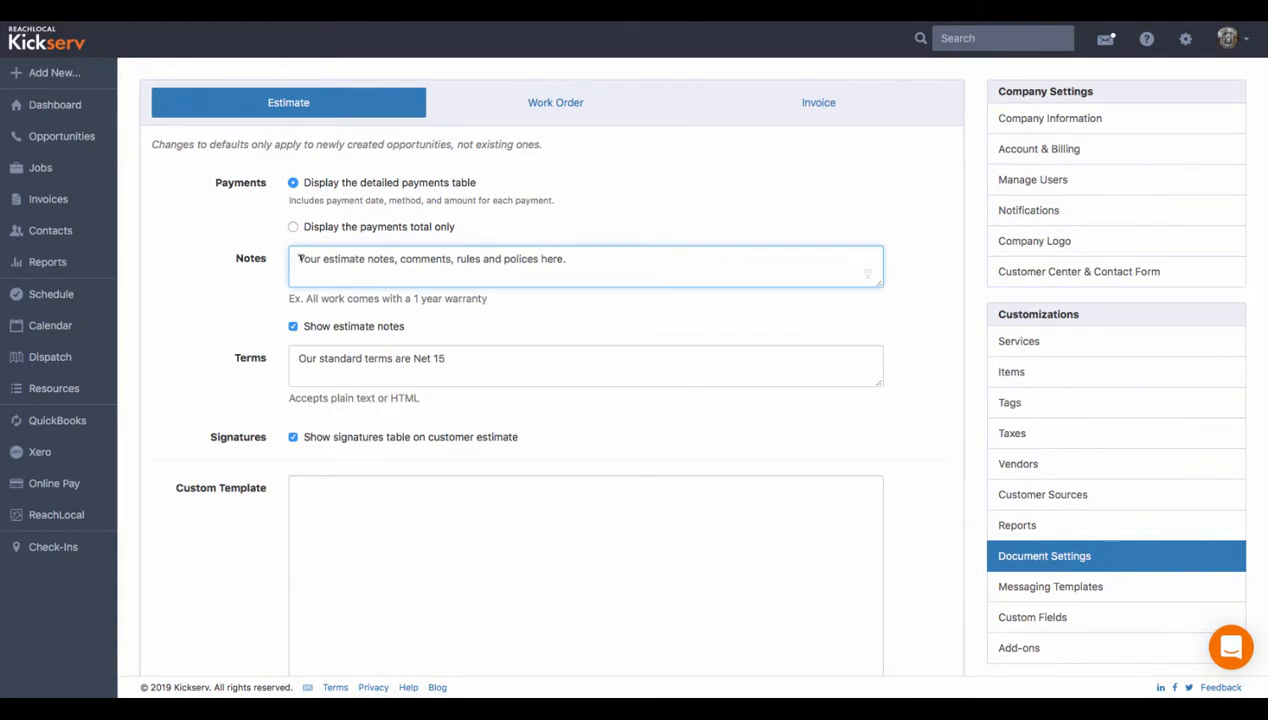
{"action": "left_click_drag", "start_coordinate": [299, 258], "coordinate": [565, 259]}
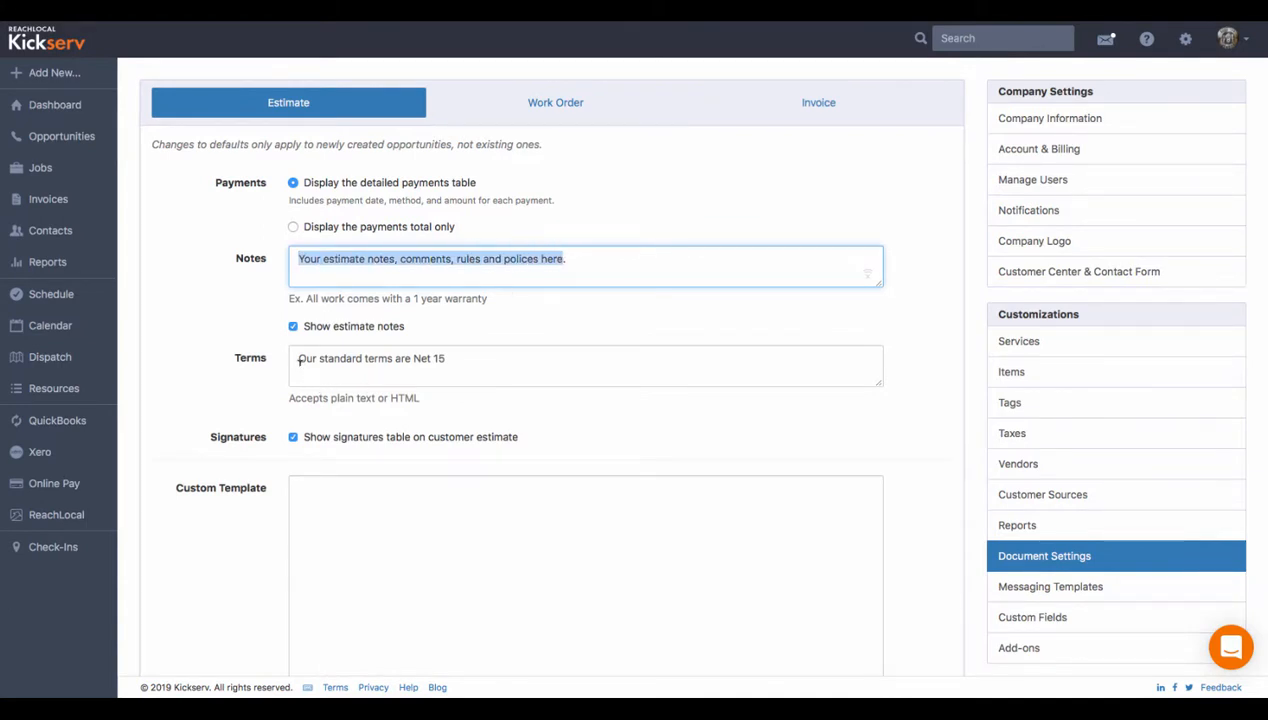
{"action": "left_click_drag", "start_coordinate": [299, 358], "coordinate": [436, 358]}
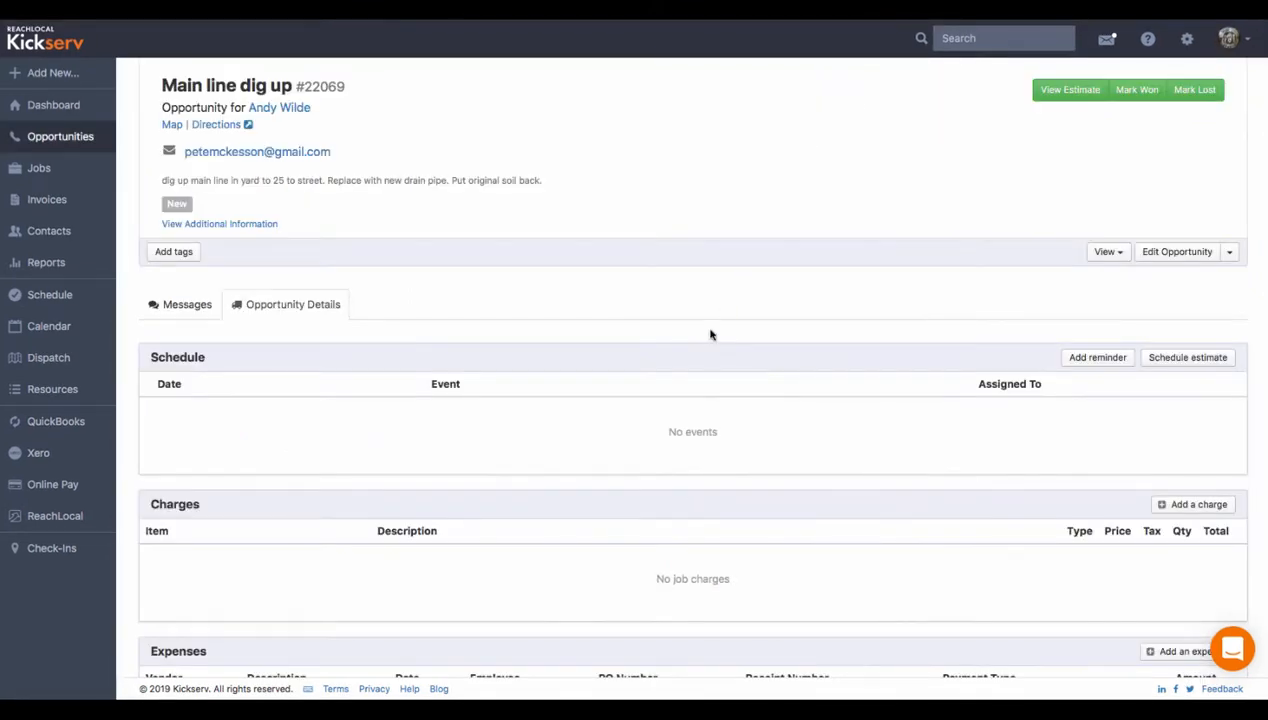
- Add the note 'the job had to be dug 10 extra feet.' to the Main line dig up opportunity
{"action": "scroll", "coordinate": [710, 335], "scroll_direction": "down", "scroll_amount": 10}
{"action": "left_click", "coordinate": [1203, 337]}
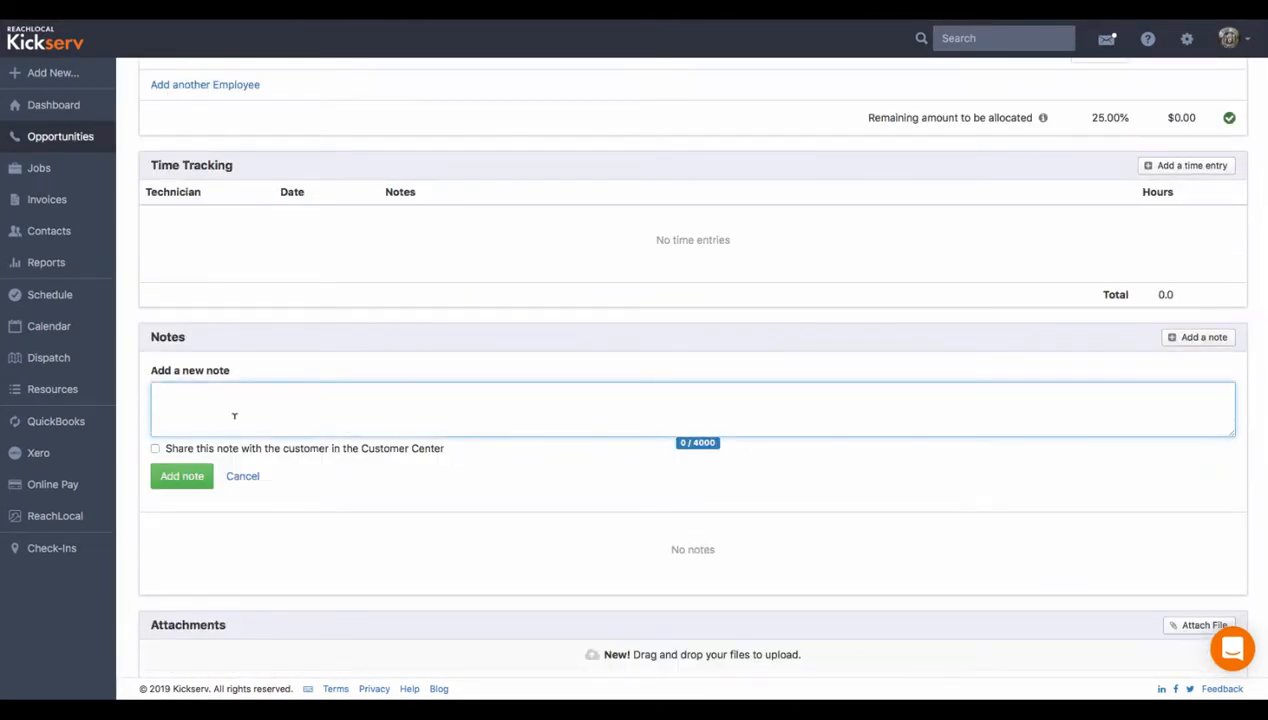
{"action": "type", "text": "the job had to be dug 10 extra feet."}
{"action": "left_click", "coordinate": [175, 476]}
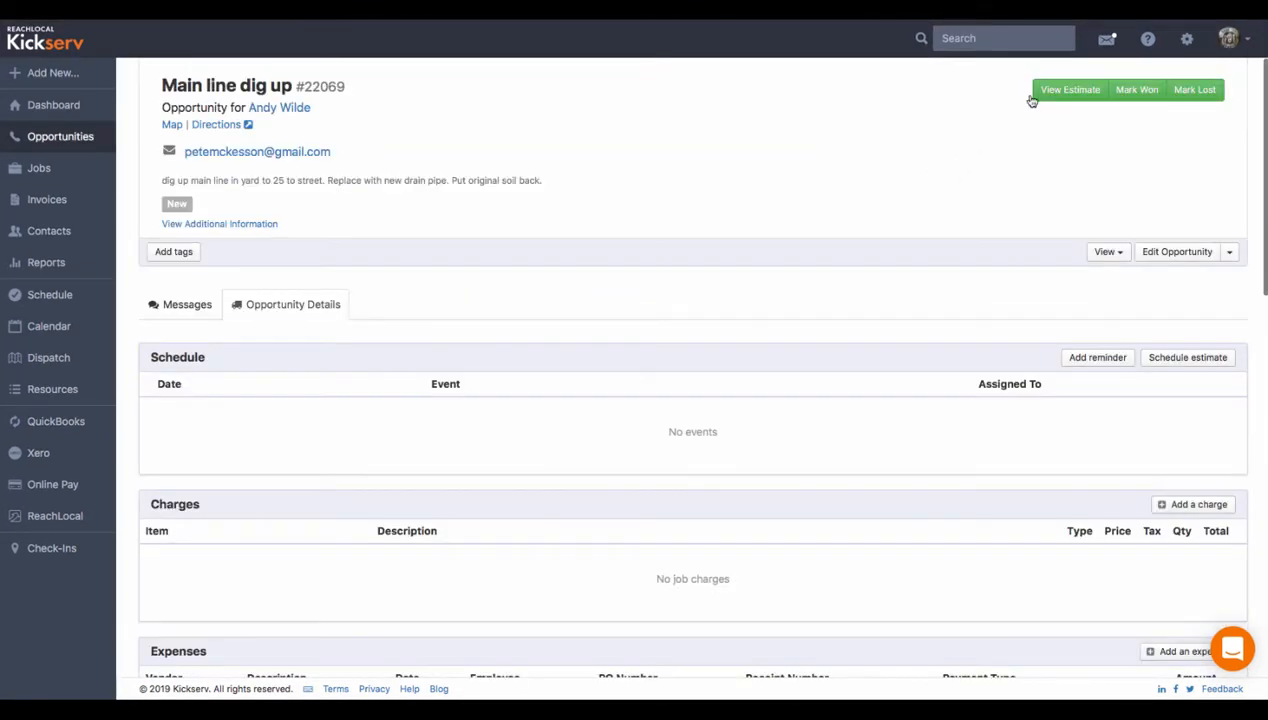
- View the opportunity's estimate, then review the Invoice document settings down to the Custom Template field
{"action": "left_click", "coordinate": [1060, 90]}
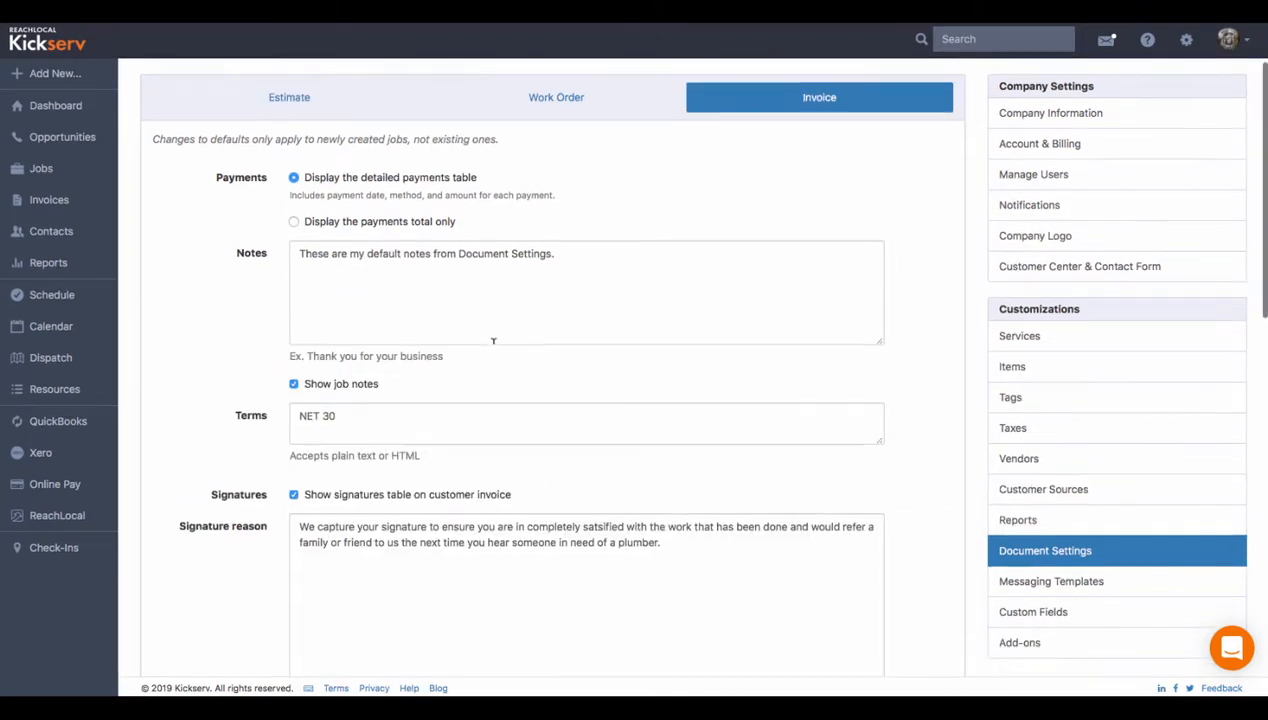
{"action": "scroll", "coordinate": [492, 340], "scroll_direction": "down", "scroll_amount": 5}
{"action": "scroll", "coordinate": [493, 341], "scroll_direction": "down", "scroll_amount": 8}
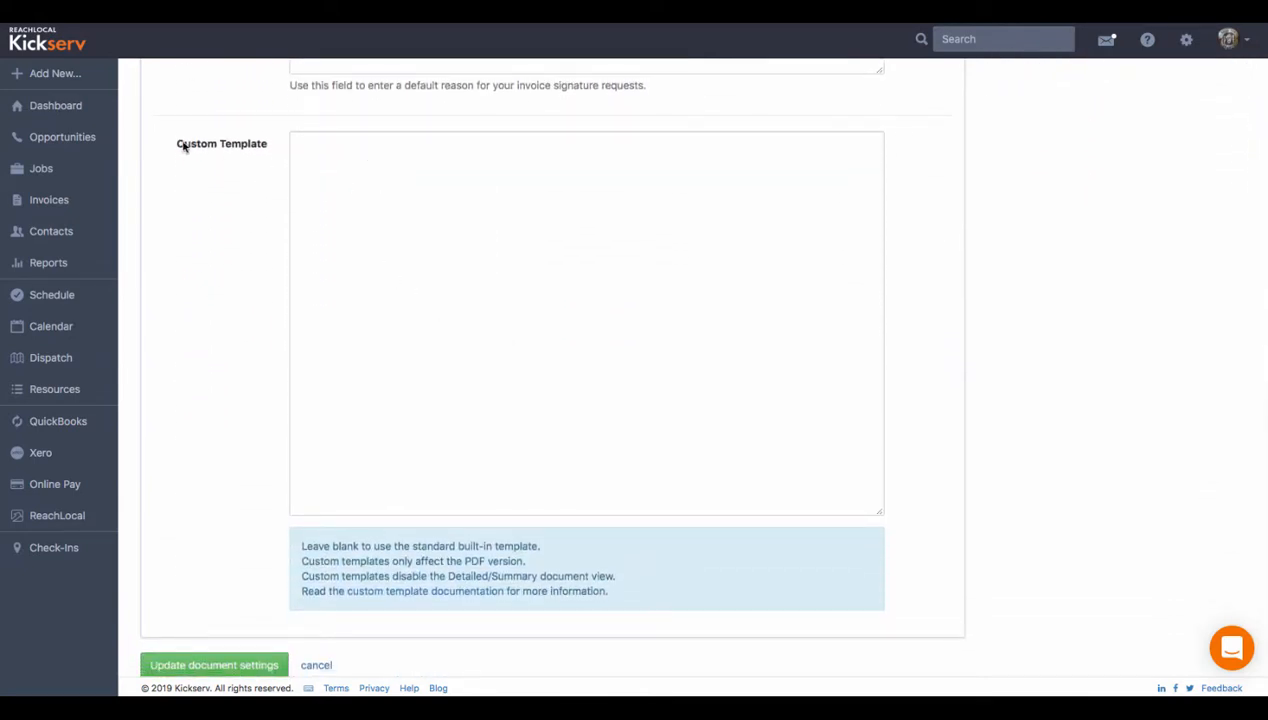
{"action": "left_click_drag", "start_coordinate": [178, 148], "coordinate": [273, 143]}
{"action": "left_click", "coordinate": [359, 169]}
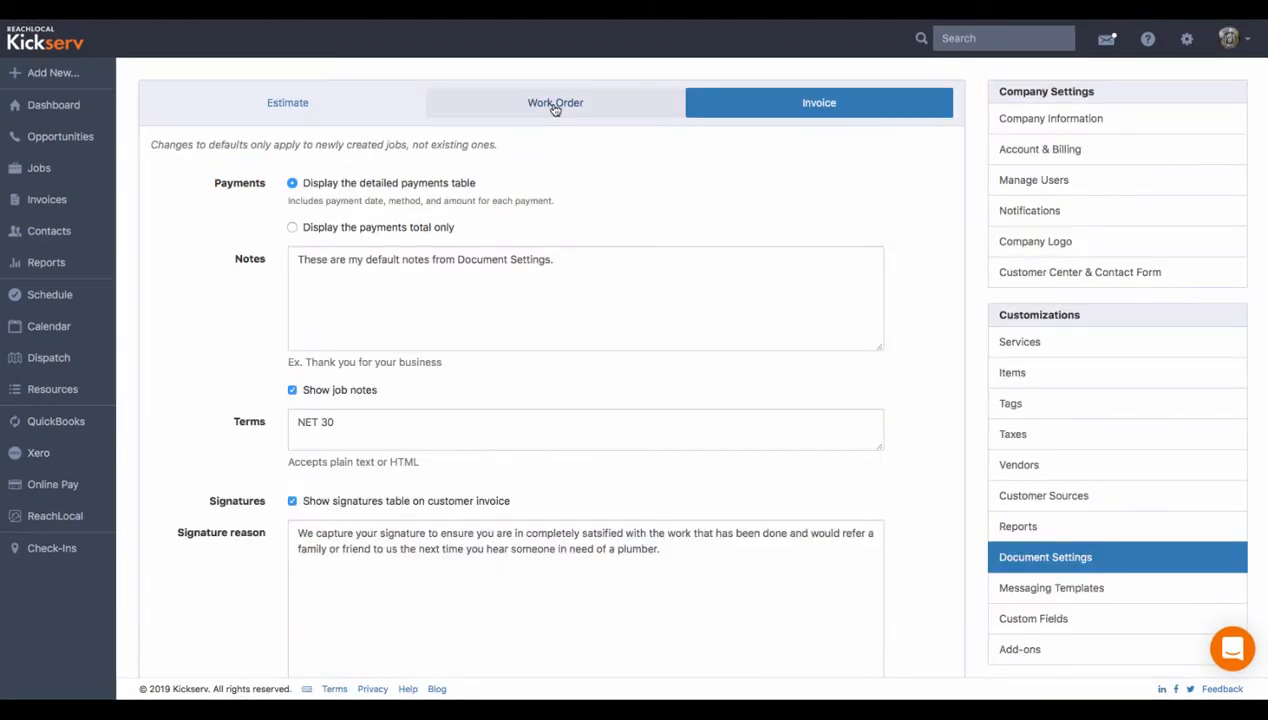
- Switch to the Work Order document settings and scroll through its show options, signature reason, custom footer and custom template
{"action": "left_click", "coordinate": [555, 105]}
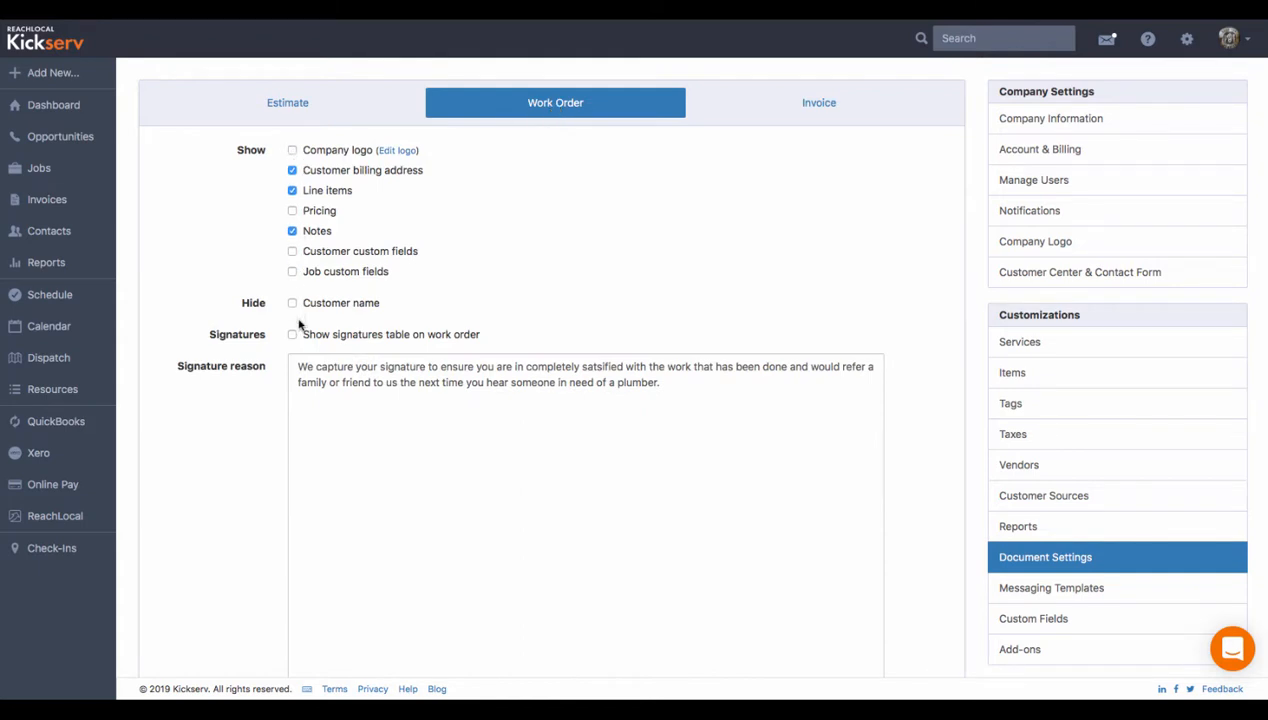
{"action": "scroll", "coordinate": [319, 421], "scroll_direction": "down", "scroll_amount": 3}
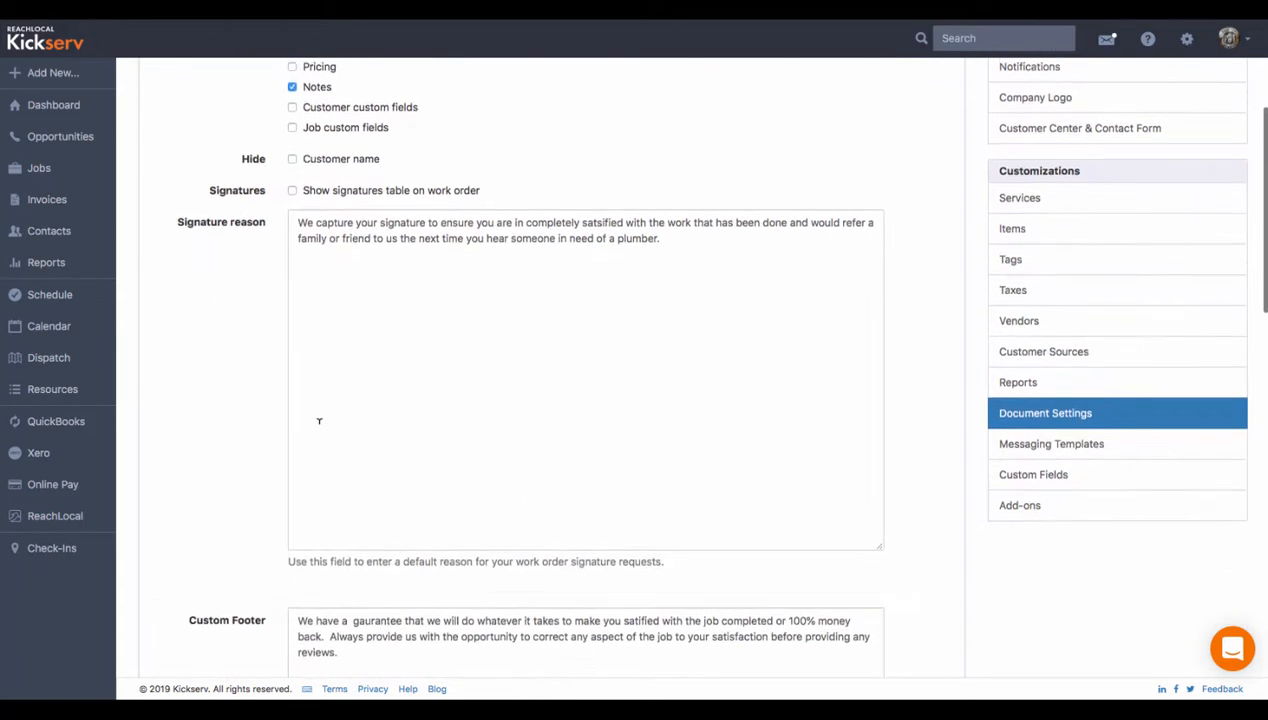
{"action": "scroll", "coordinate": [319, 421], "scroll_direction": "down", "scroll_amount": 3}
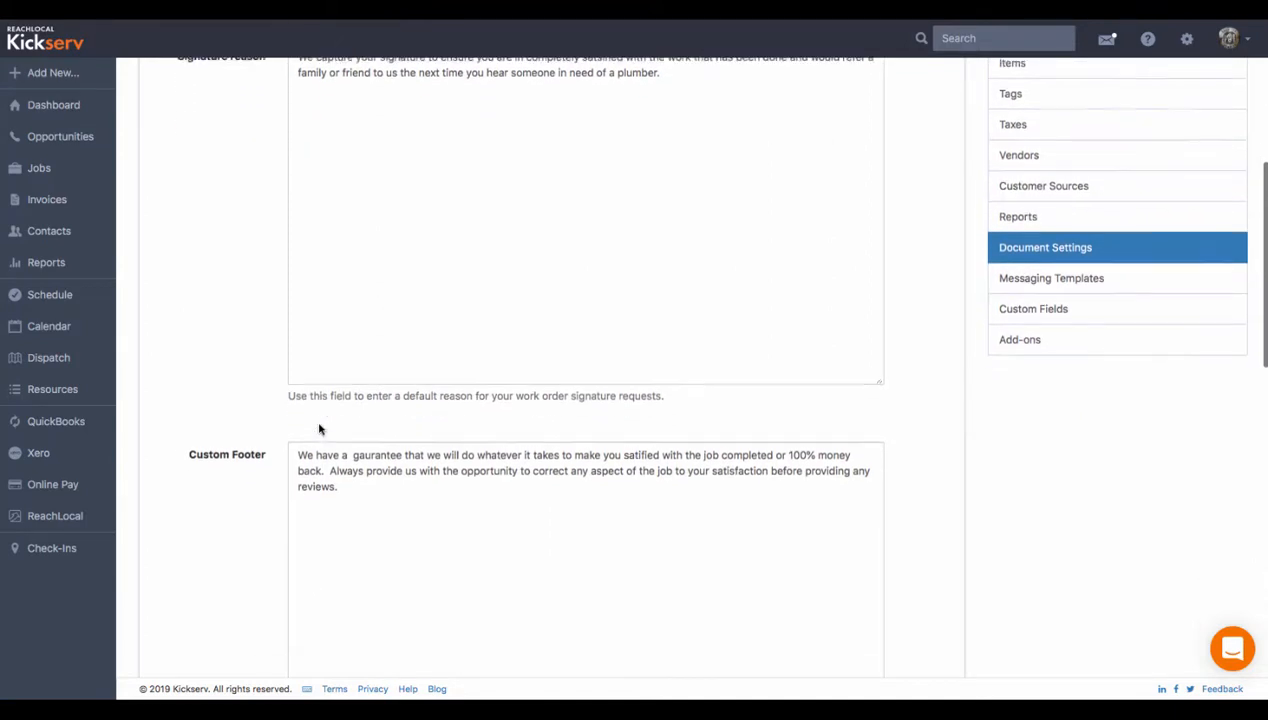
{"action": "scroll", "coordinate": [319, 429], "scroll_direction": "down", "scroll_amount": 10}
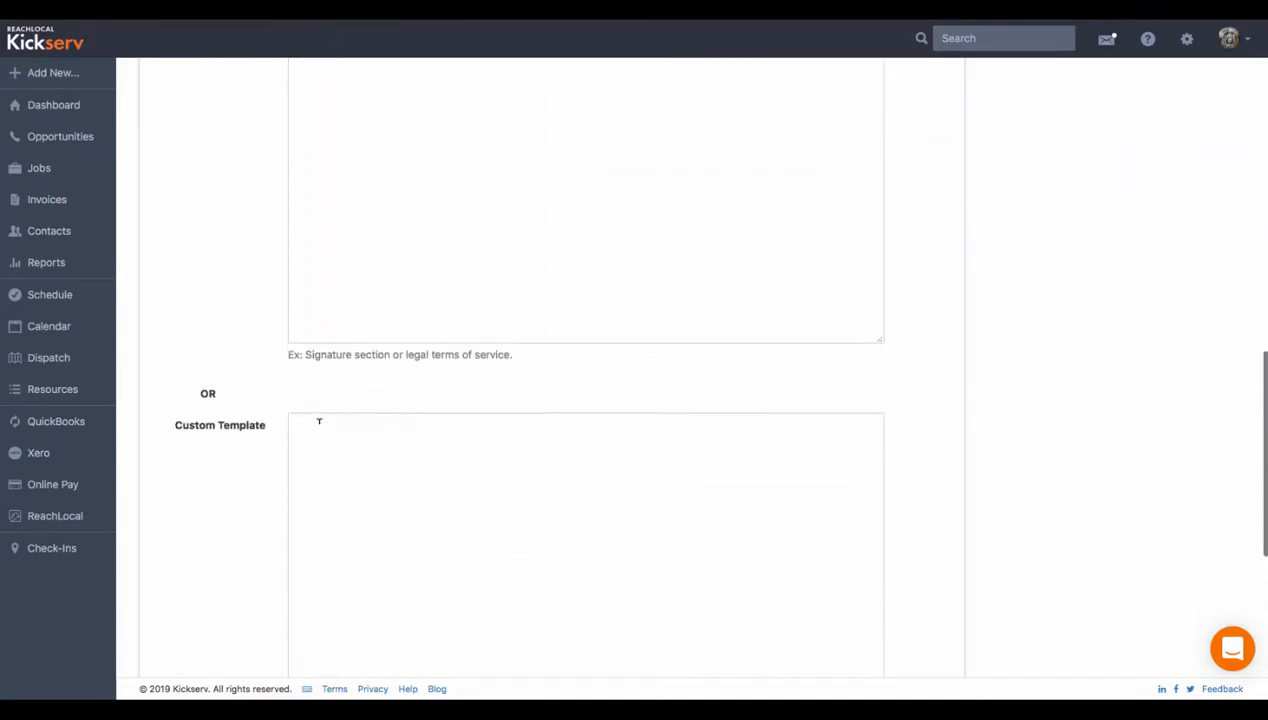
{"action": "scroll", "coordinate": [319, 421], "scroll_direction": "down", "scroll_amount": 1}
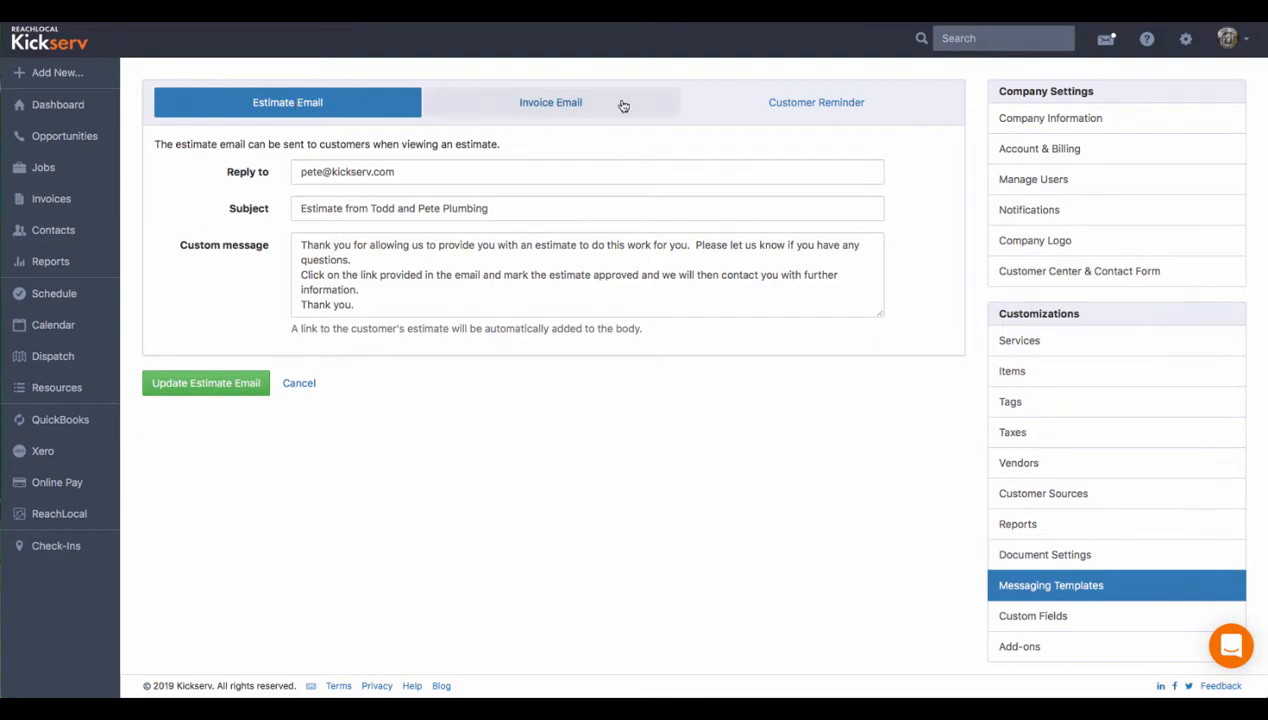
- Look at the Invoice Email messaging template and the Work Fields tab of the custom fields
{"action": "left_click", "coordinate": [555, 100]}
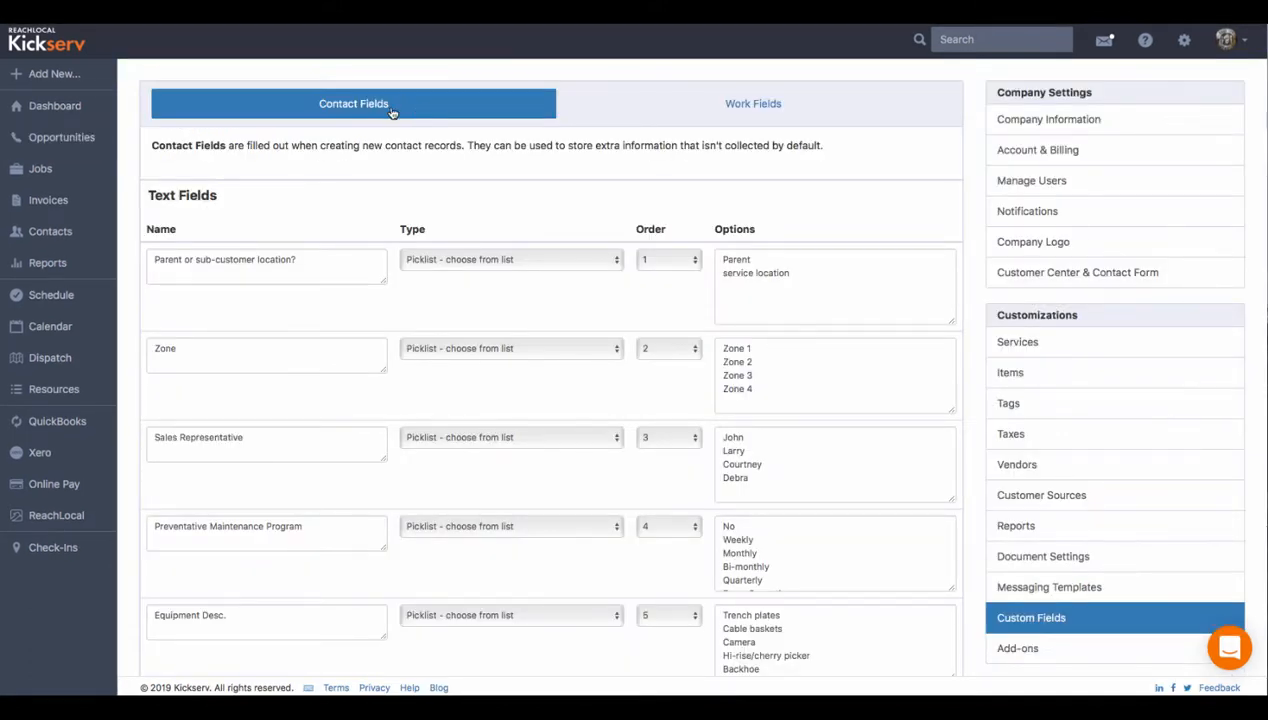
{"action": "left_click", "coordinate": [751, 101]}
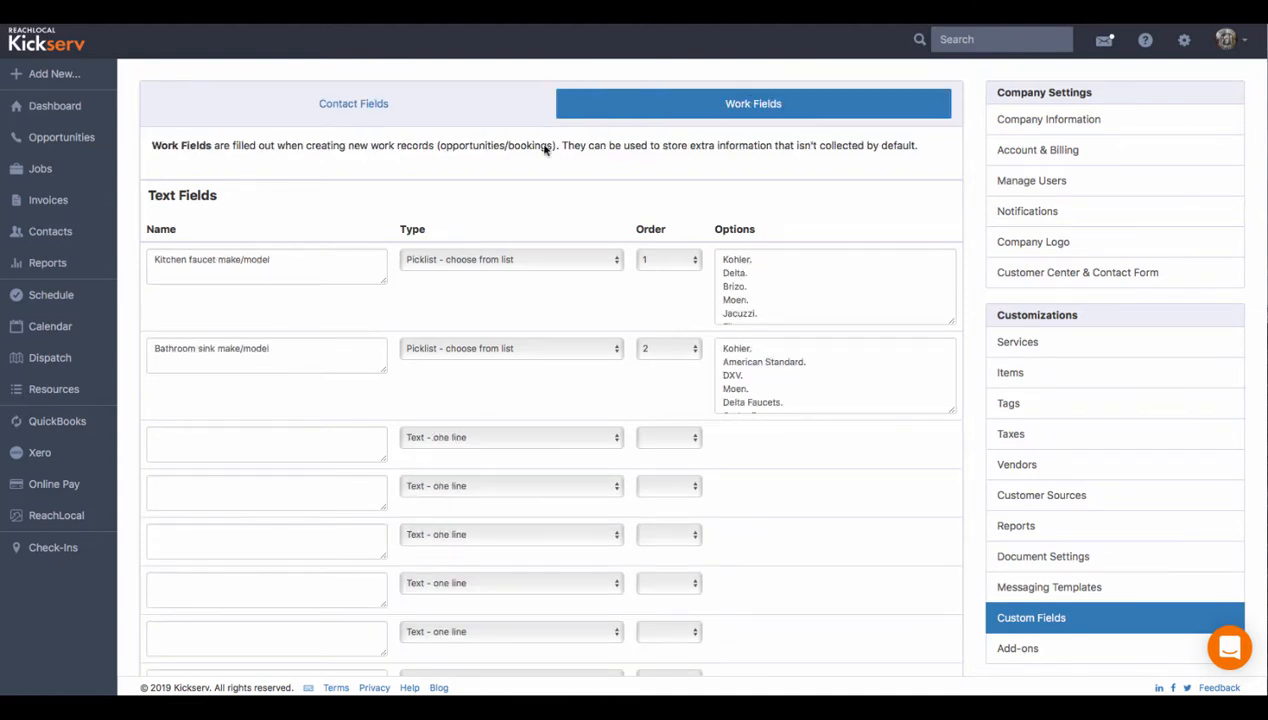
- Examine the Kitchen faucet make/model work field's name, picklist type, order and options, then scroll to the number fields
{"action": "left_click", "coordinate": [289, 259]}
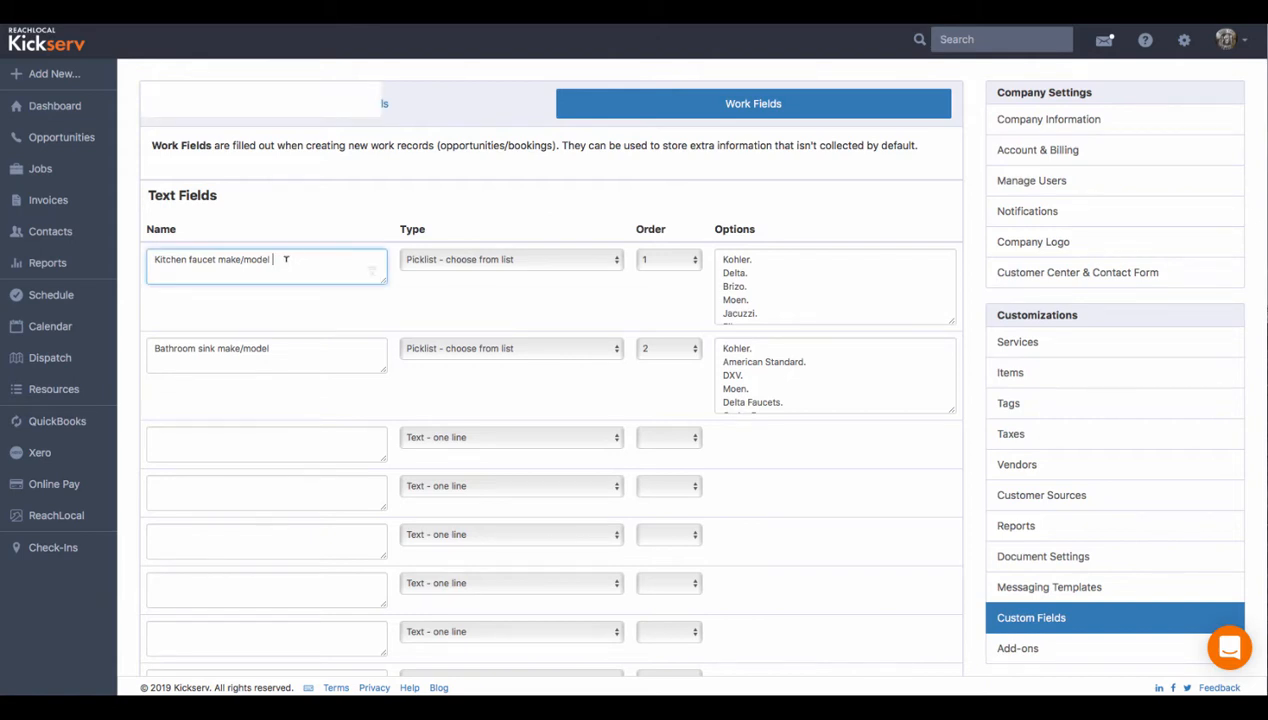
{"action": "left_click", "coordinate": [479, 261]}
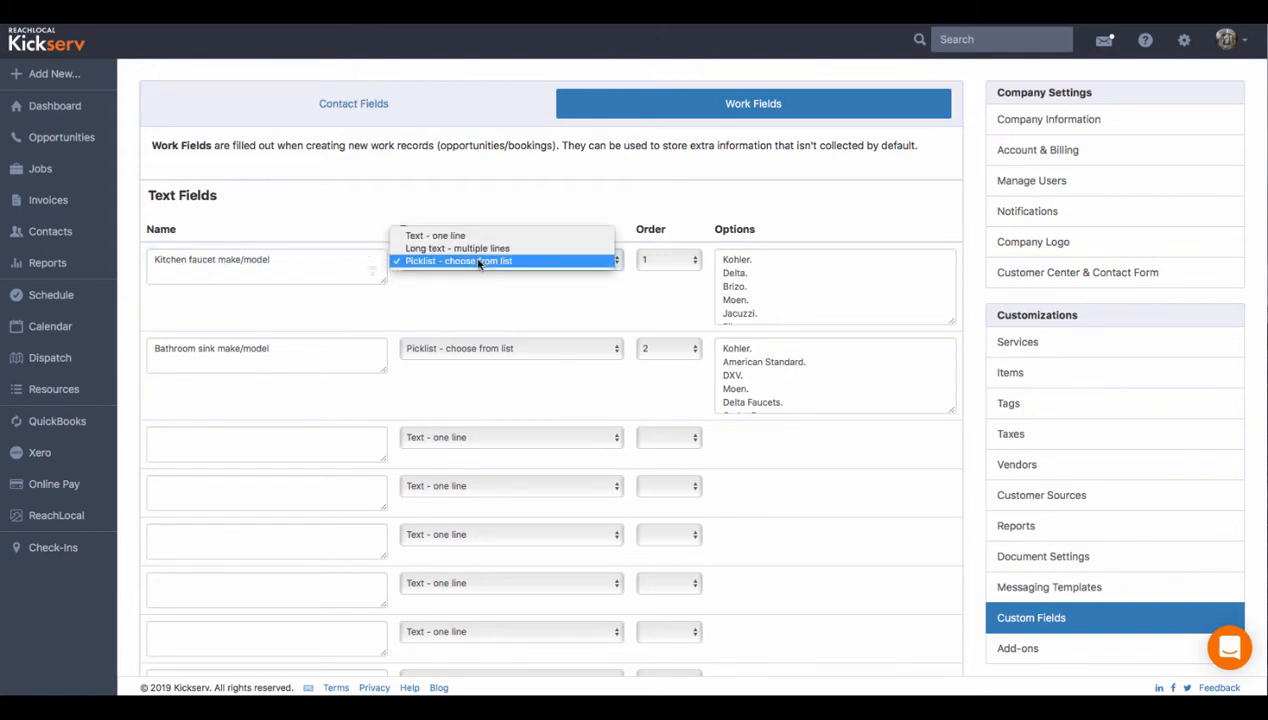
{"action": "left_click", "coordinate": [479, 261]}
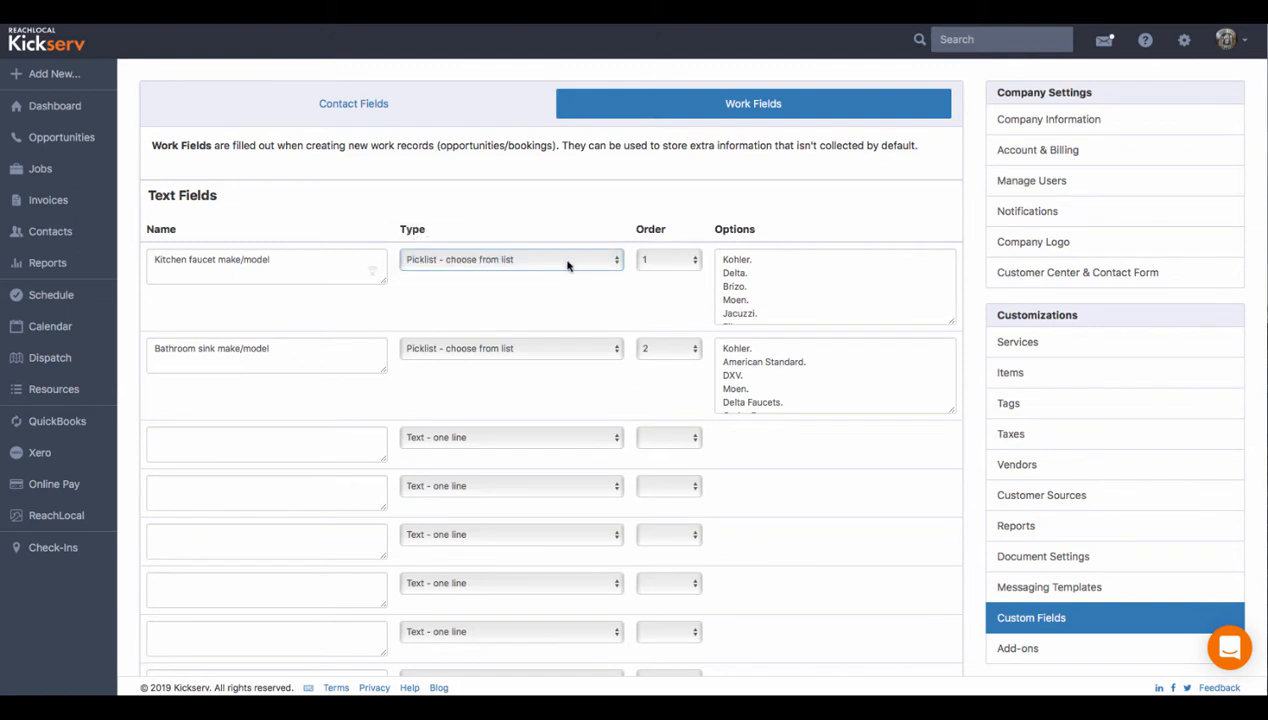
{"action": "left_click", "coordinate": [659, 263]}
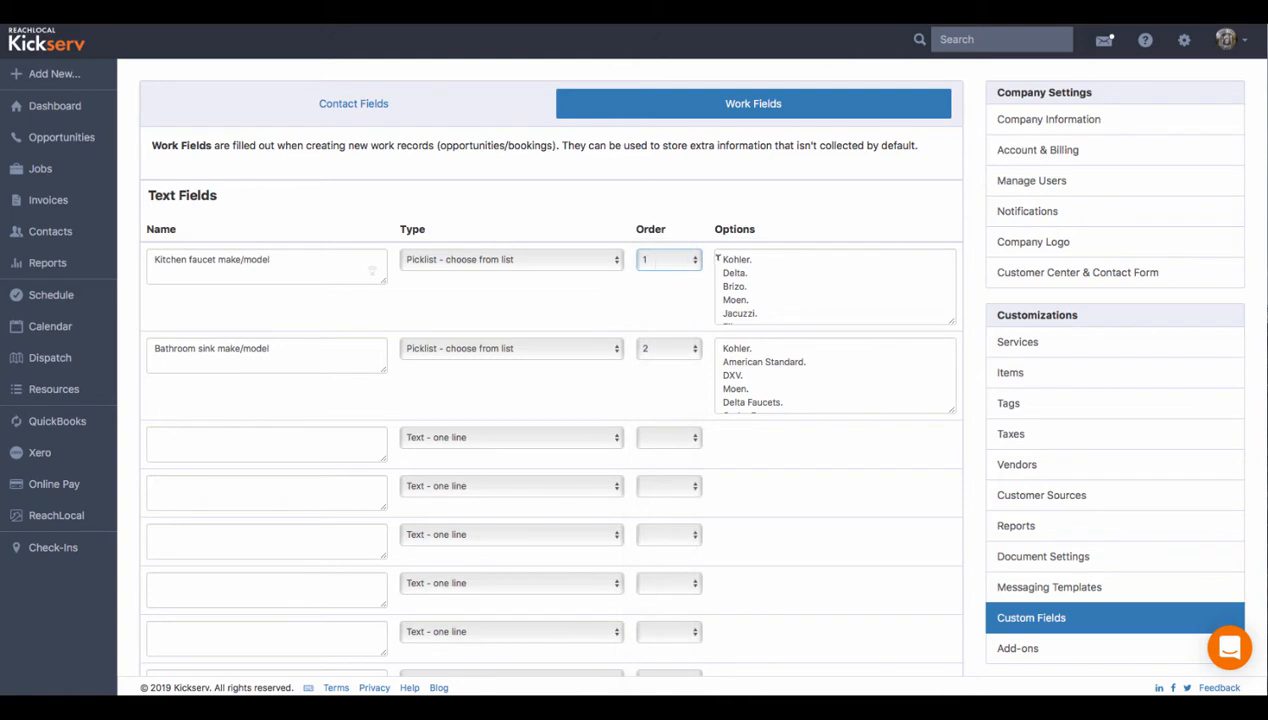
{"action": "left_click_drag", "start_coordinate": [724, 258], "coordinate": [758, 257]}
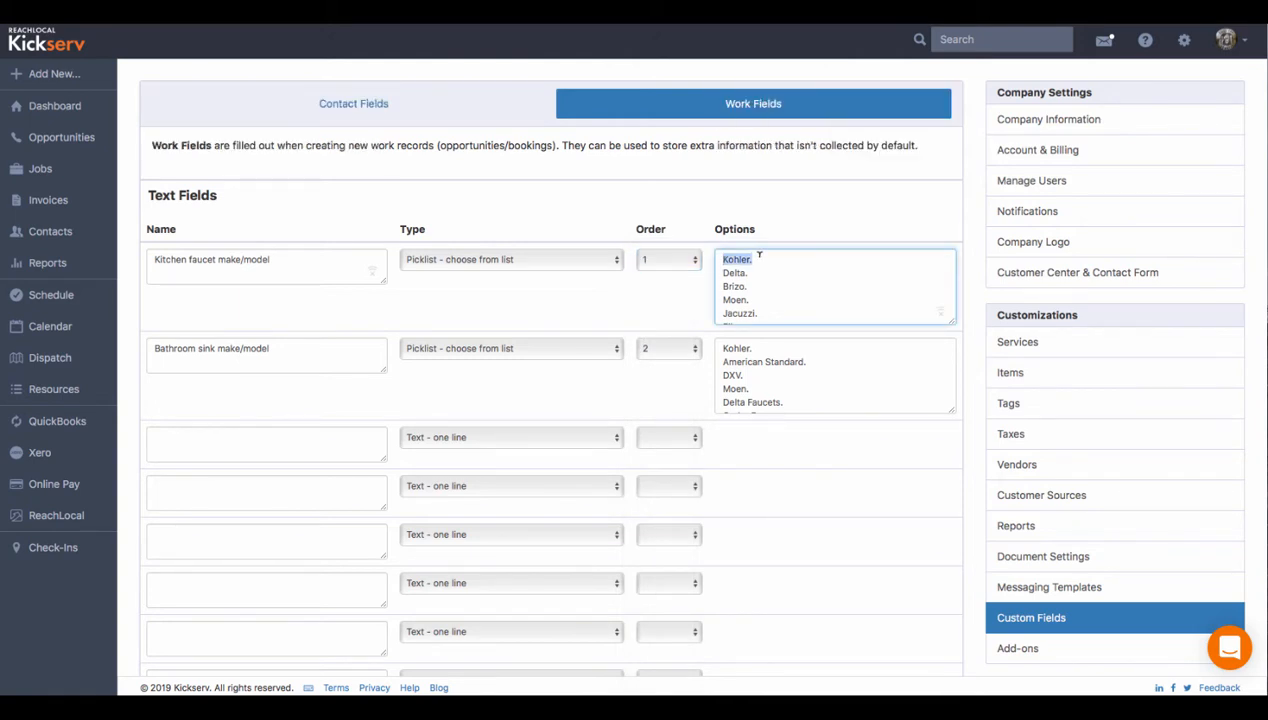
{"action": "key", "text": "Left"}
{"action": "key", "text": "Down"}
{"action": "key", "text": "Down"}
{"action": "key", "text": "Down"}
{"action": "key", "text": "Down"}
{"action": "scroll", "coordinate": [438, 408], "scroll_direction": "down", "scroll_amount": 3}
{"action": "scroll", "coordinate": [438, 408], "scroll_direction": "down", "scroll_amount": 12}
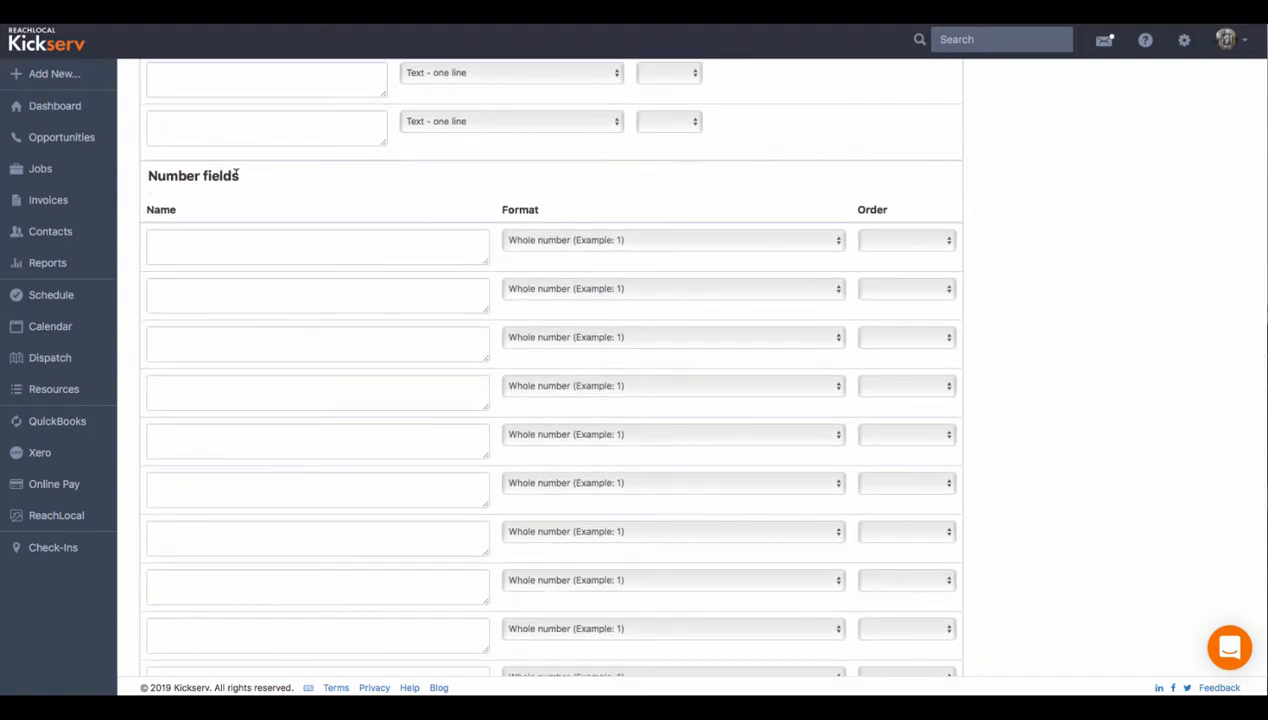
{"action": "scroll", "coordinate": [237, 172], "scroll_direction": "down", "scroll_amount": 5}
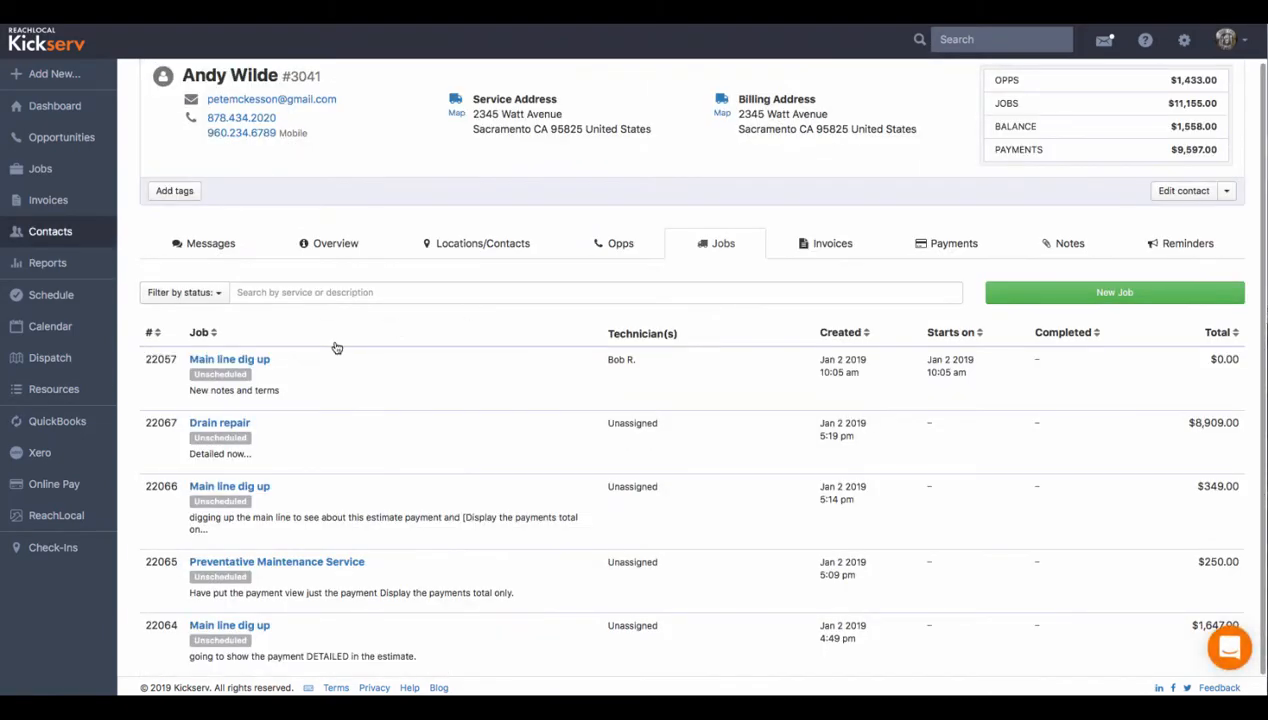
- Open the contact's Main line dig up job and view its additional information fields
{"action": "left_click", "coordinate": [229, 359]}
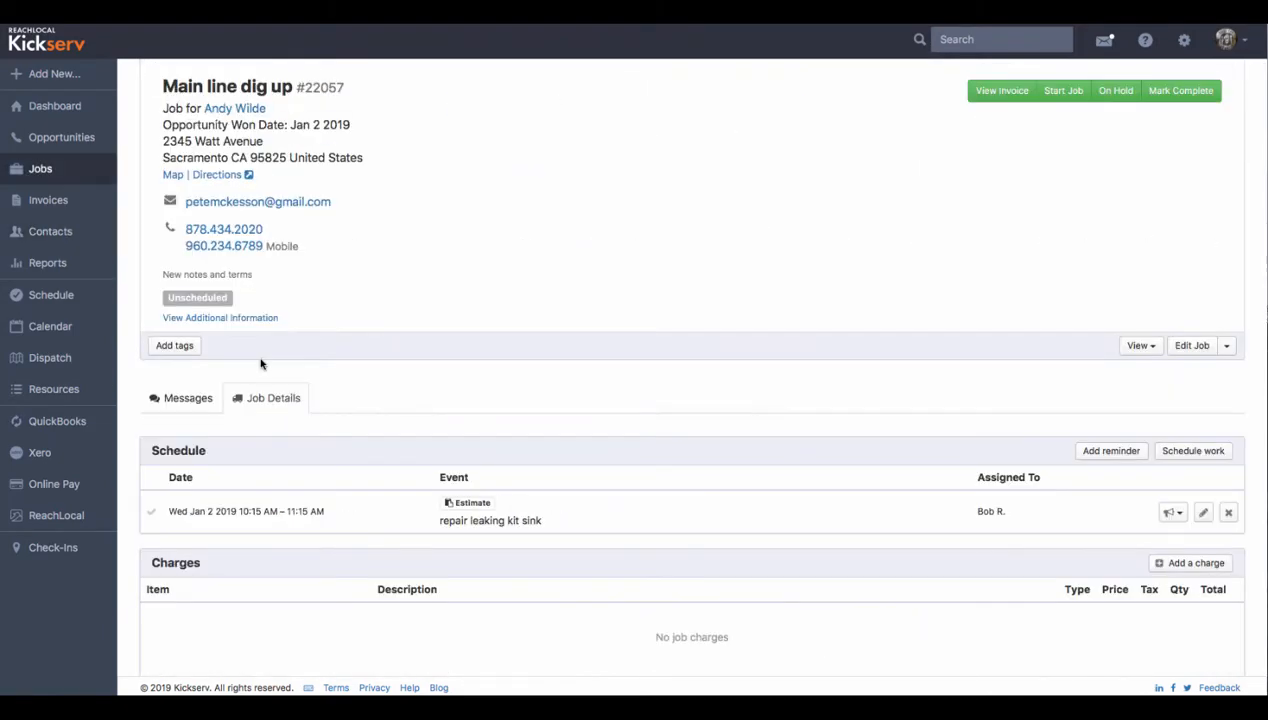
{"action": "double_click", "coordinate": [168, 108]}
{"action": "left_click", "coordinate": [230, 318]}
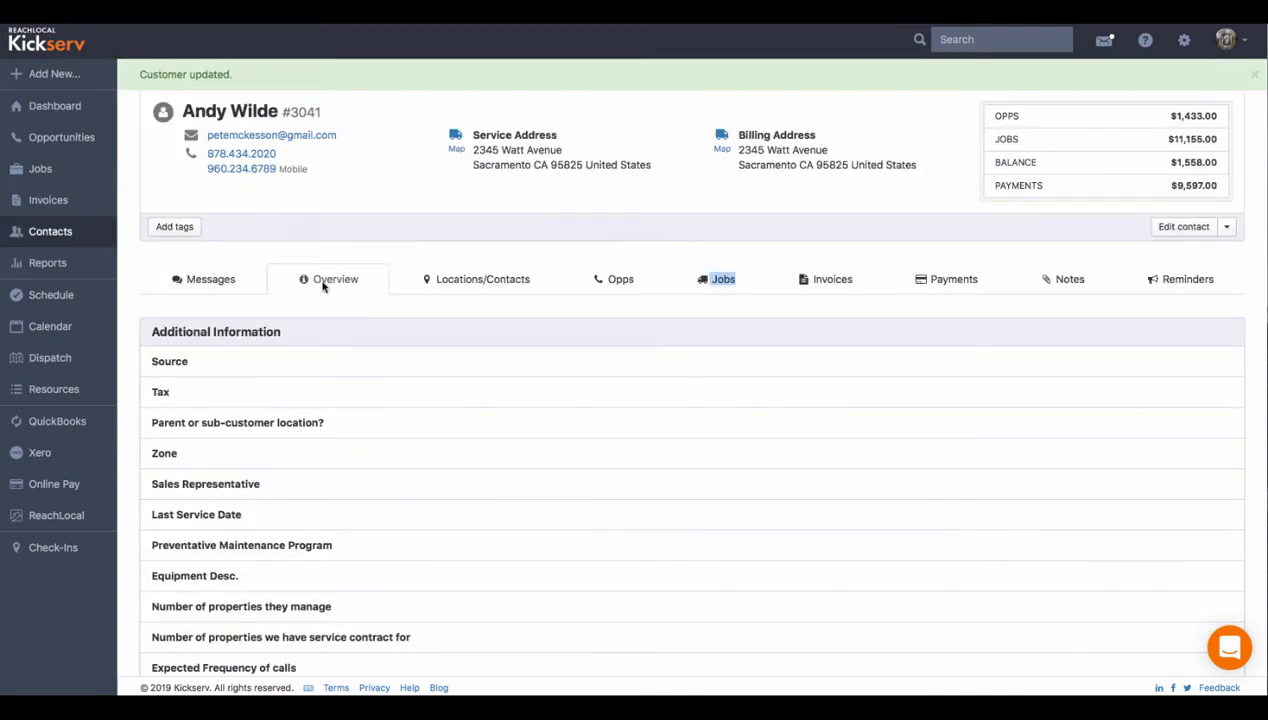
{"action": "left_click_drag", "start_coordinate": [155, 331], "coordinate": [281, 332]}
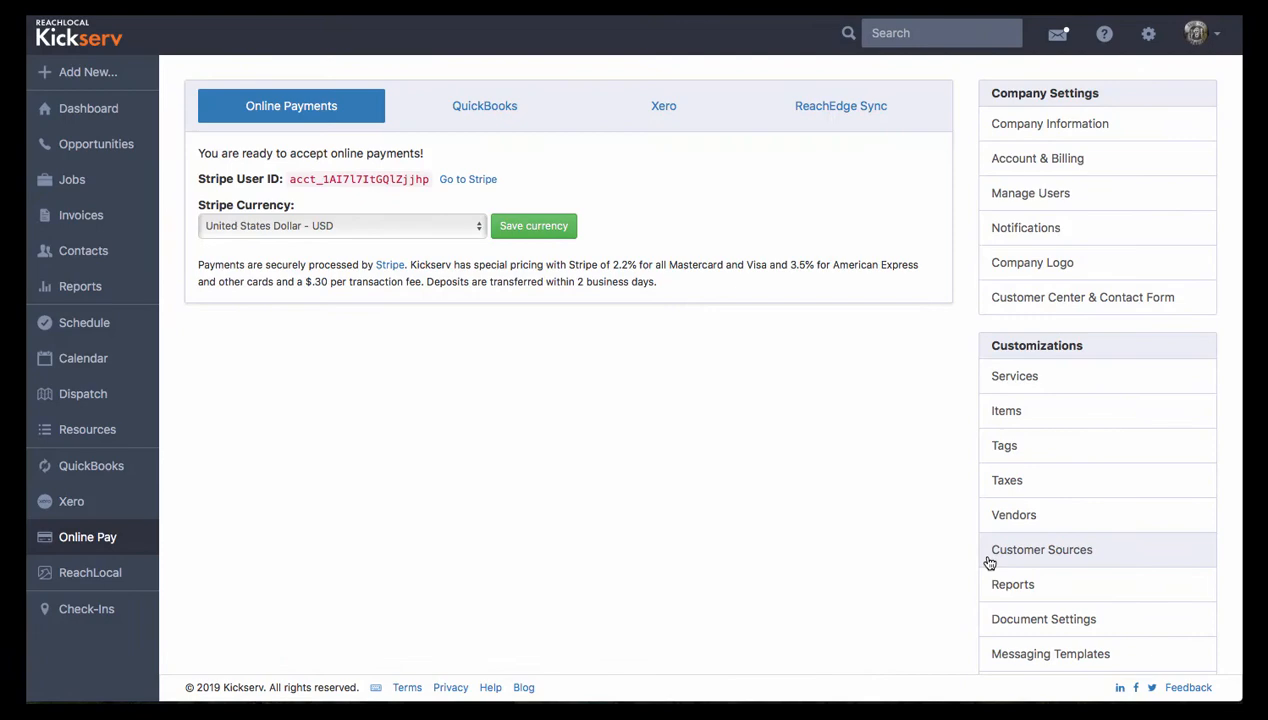
- Review the Online Payments add-on settings and open the Stripe currency selector
{"action": "scroll", "coordinate": [988, 560], "scroll_direction": "down", "scroll_amount": 3}
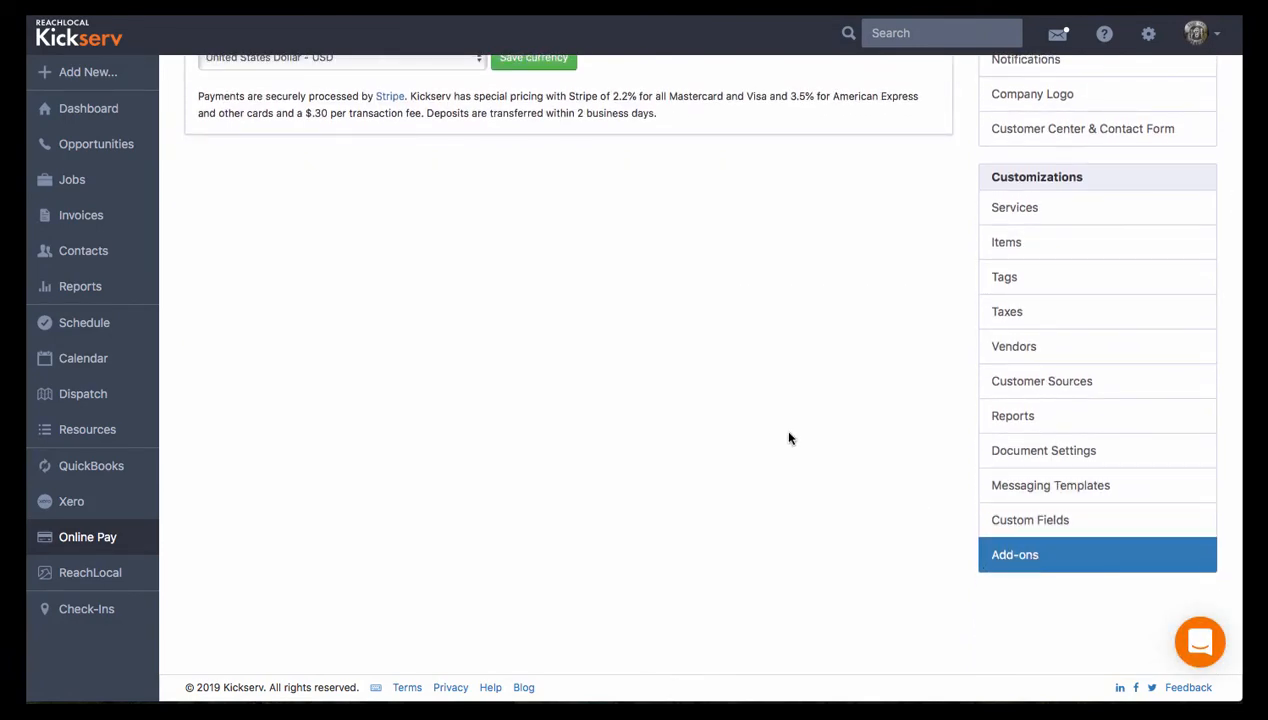
{"action": "scroll", "coordinate": [727, 385], "scroll_direction": "up", "scroll_amount": 3}
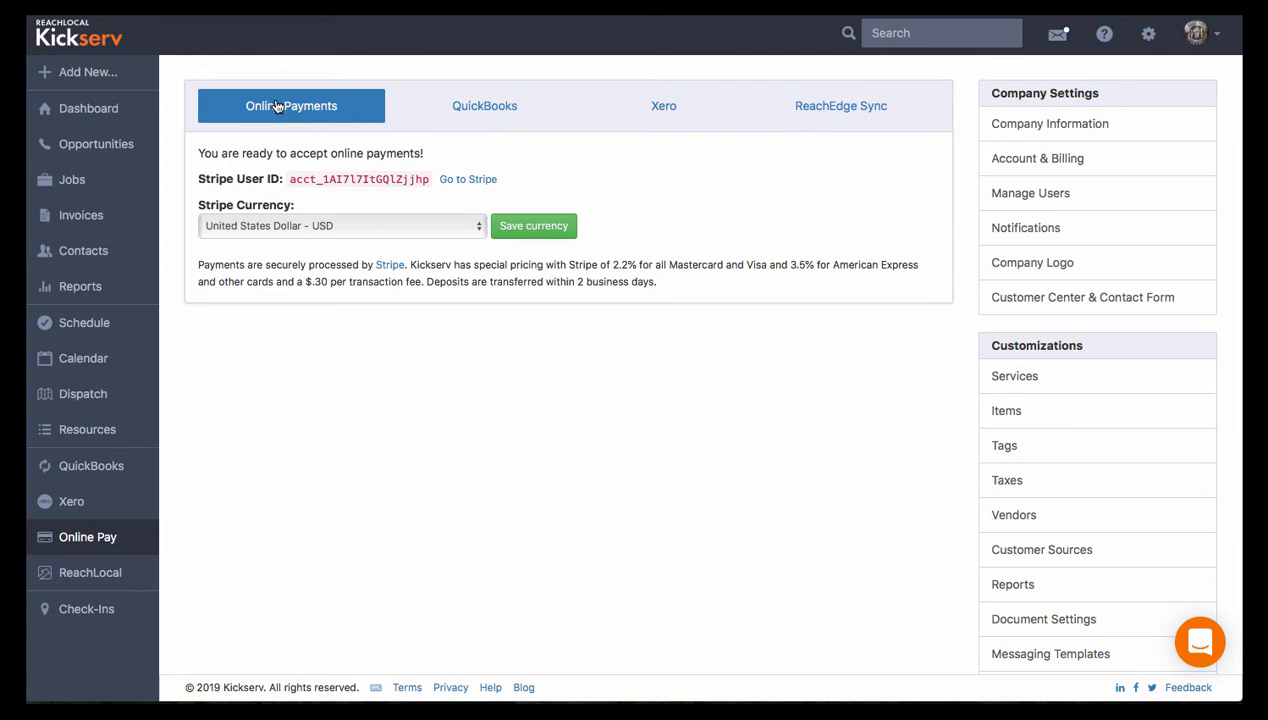
{"action": "left_click", "coordinate": [477, 231]}
{"action": "left_click", "coordinate": [477, 229]}
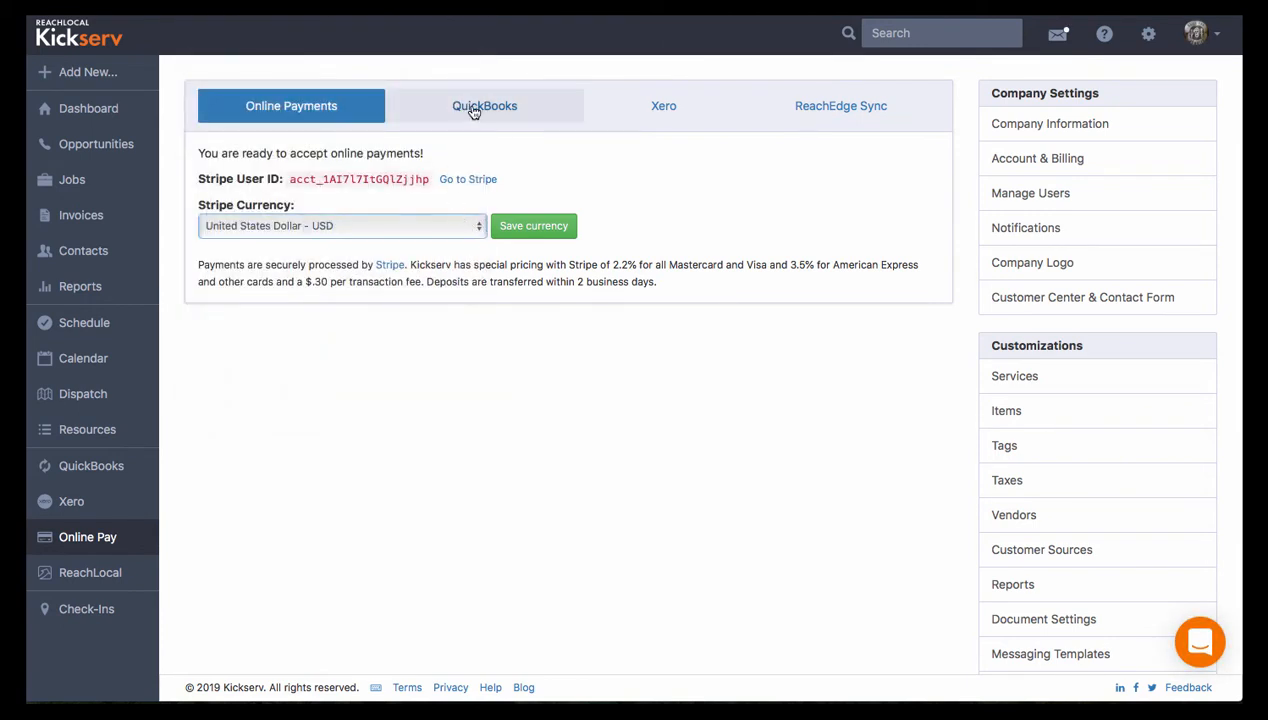